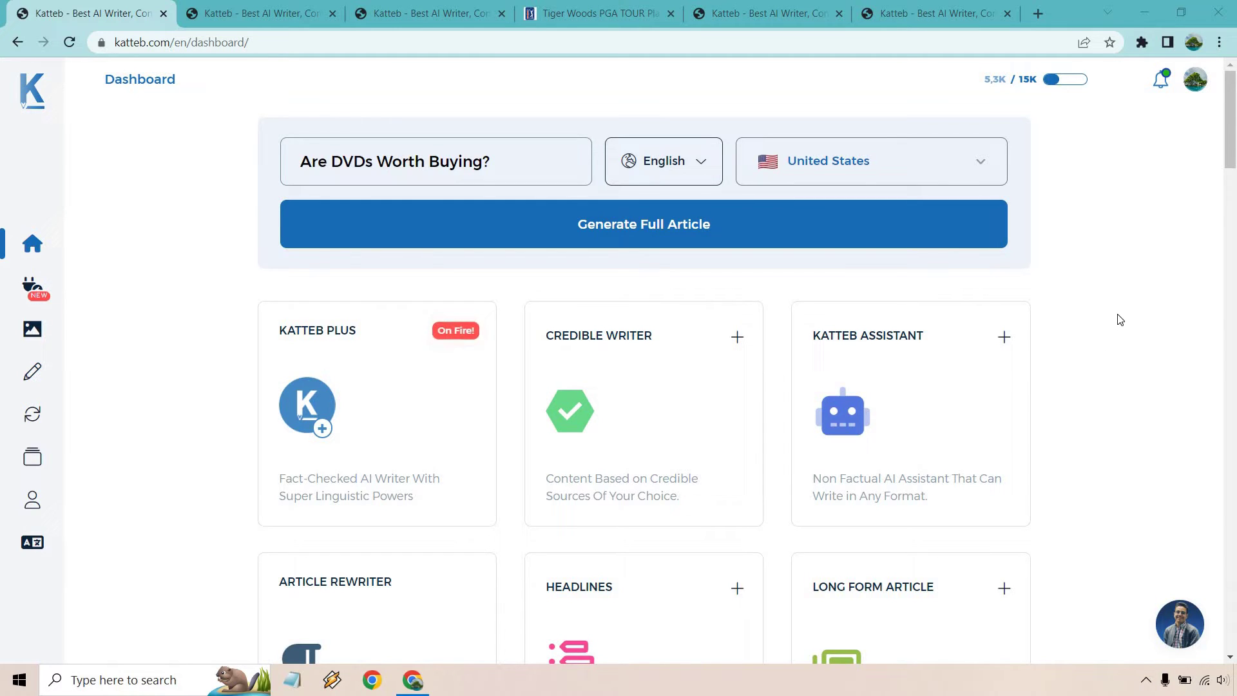
Uncheck DVD topics 4 and 6 in the article topic list, leaving eight selected
{"action": "scroll", "coordinate": [1118, 319], "scroll_direction": "down", "scroll_amount": 4}
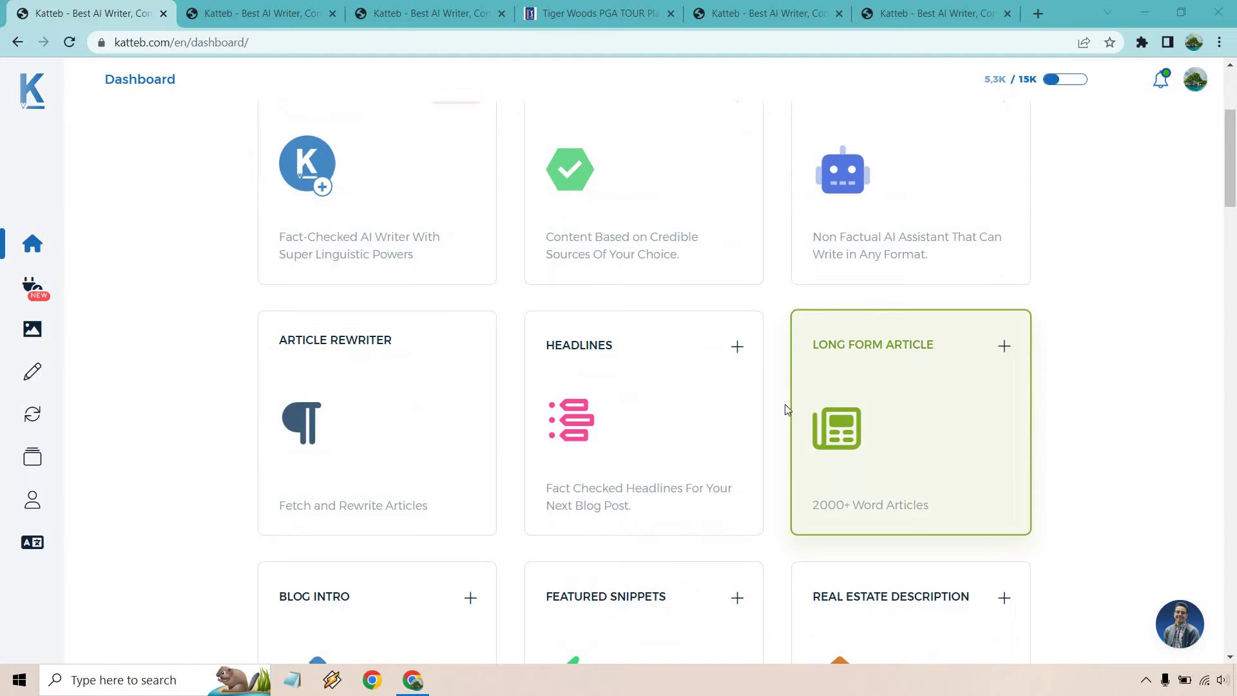
{"action": "scroll", "coordinate": [1124, 371], "scroll_direction": "up", "scroll_amount": 4}
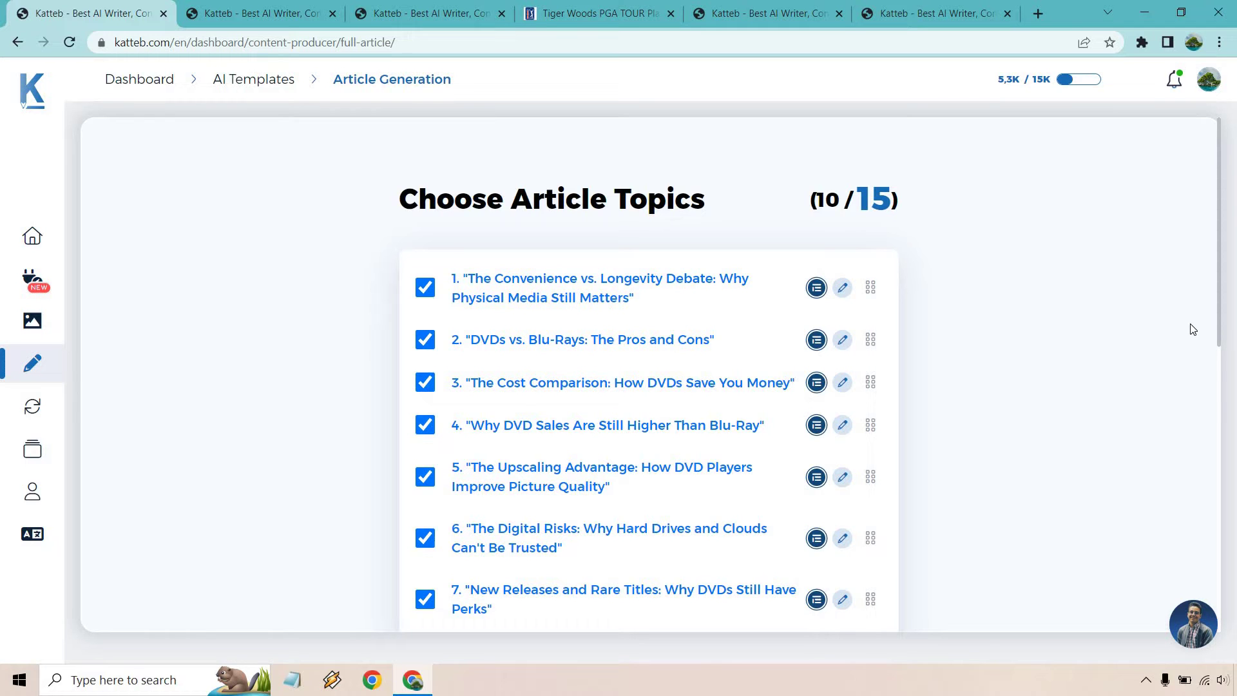
{"action": "scroll", "coordinate": [1140, 293], "scroll_direction": "down", "scroll_amount": 4}
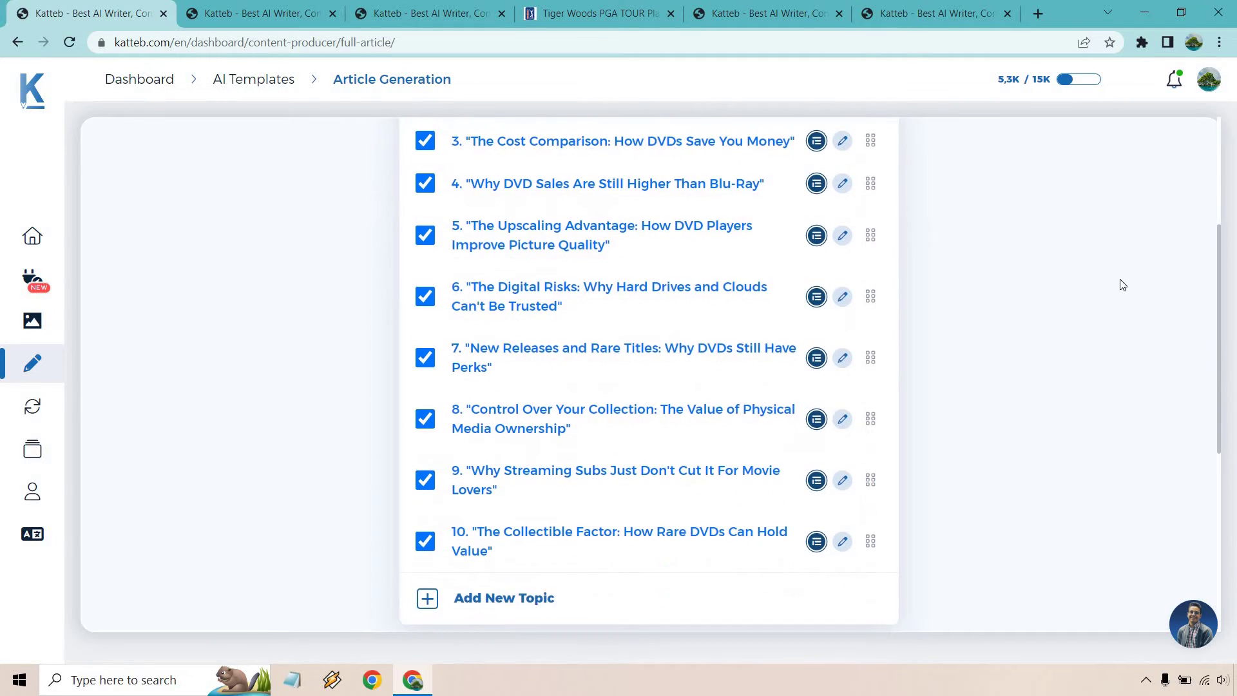
{"action": "scroll", "coordinate": [1121, 284], "scroll_direction": "up", "scroll_amount": 4}
{"action": "scroll", "coordinate": [1122, 284], "scroll_direction": "up", "scroll_amount": 1}
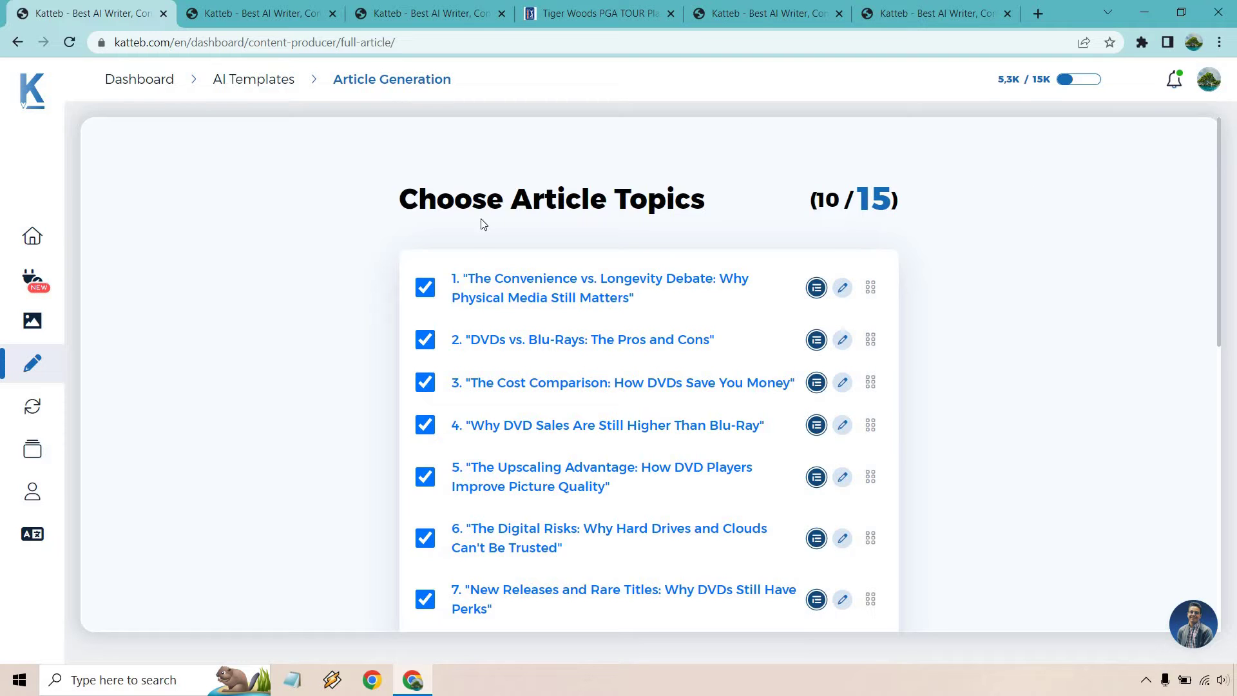
{"action": "scroll", "coordinate": [546, 271], "scroll_direction": "down", "scroll_amount": 1}
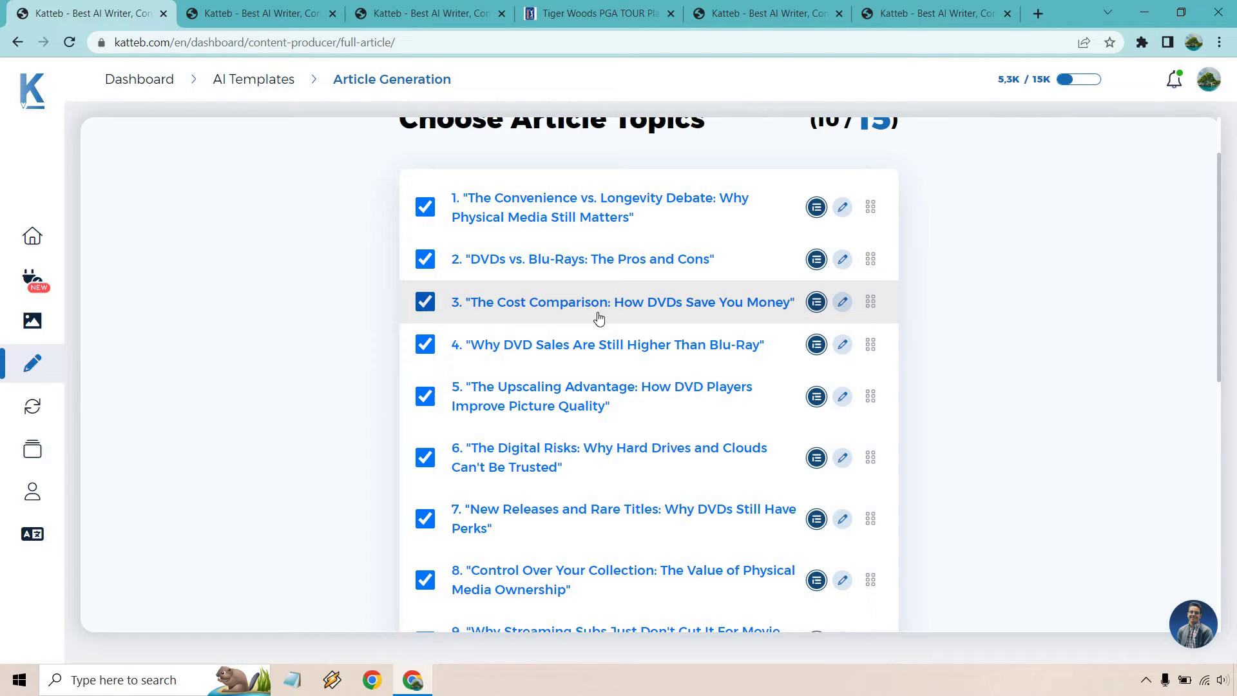
{"action": "left_click", "coordinate": [428, 345]}
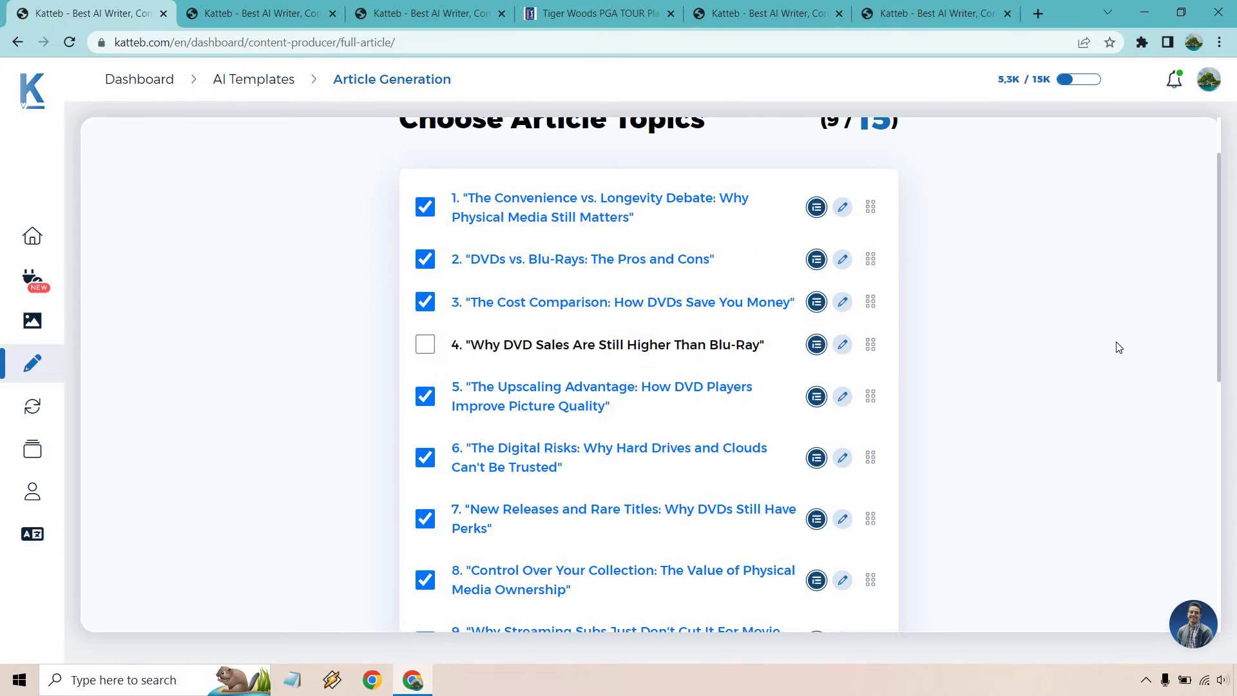
{"action": "scroll", "coordinate": [1050, 281], "scroll_direction": "down", "scroll_amount": 3}
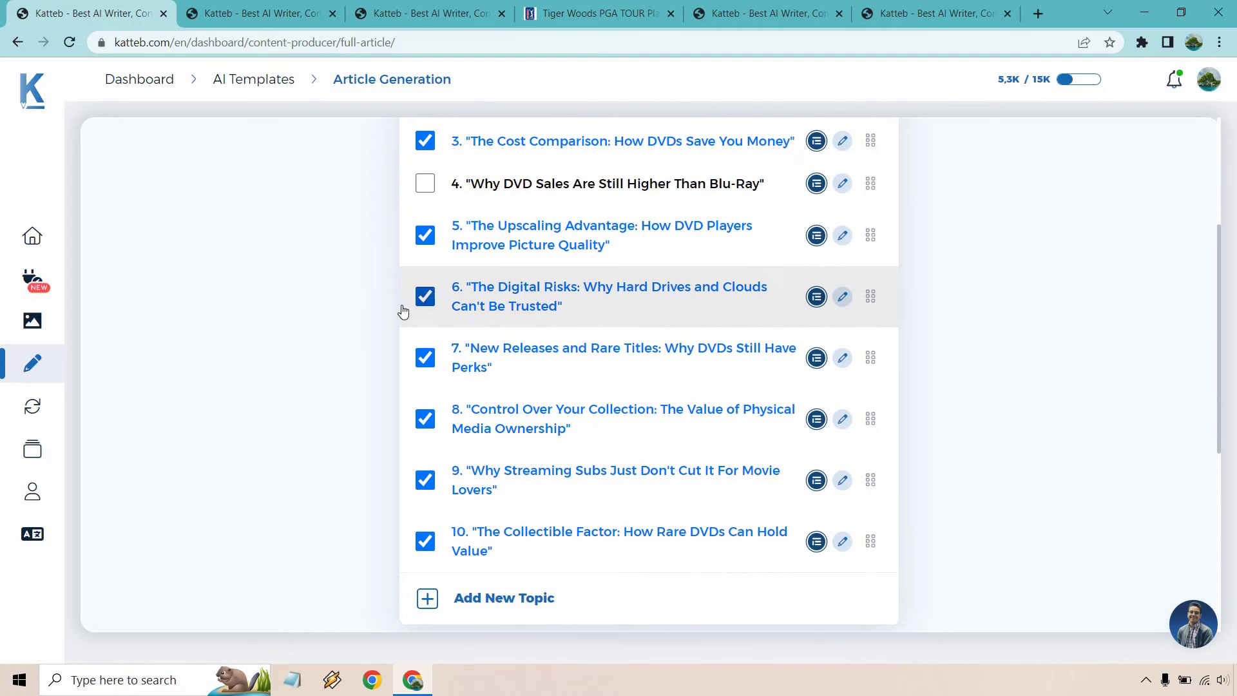
{"action": "left_click", "coordinate": [404, 308]}
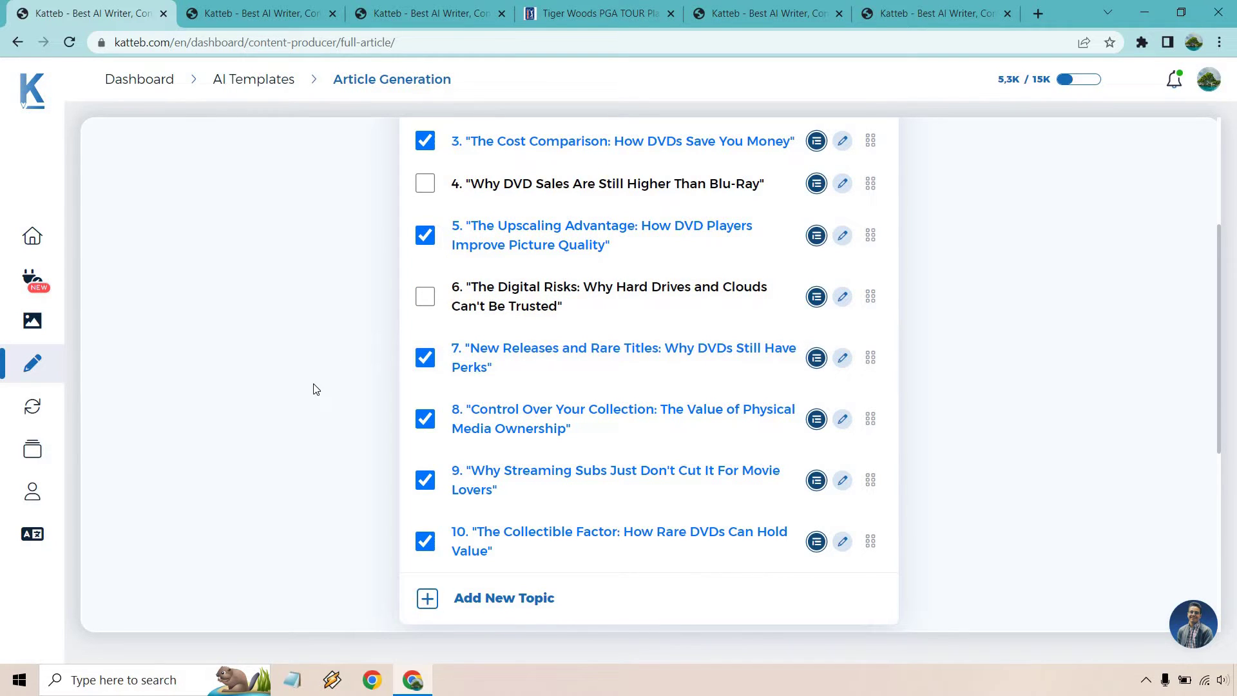
{"action": "scroll", "coordinate": [313, 388], "scroll_direction": "down", "scroll_amount": 1}
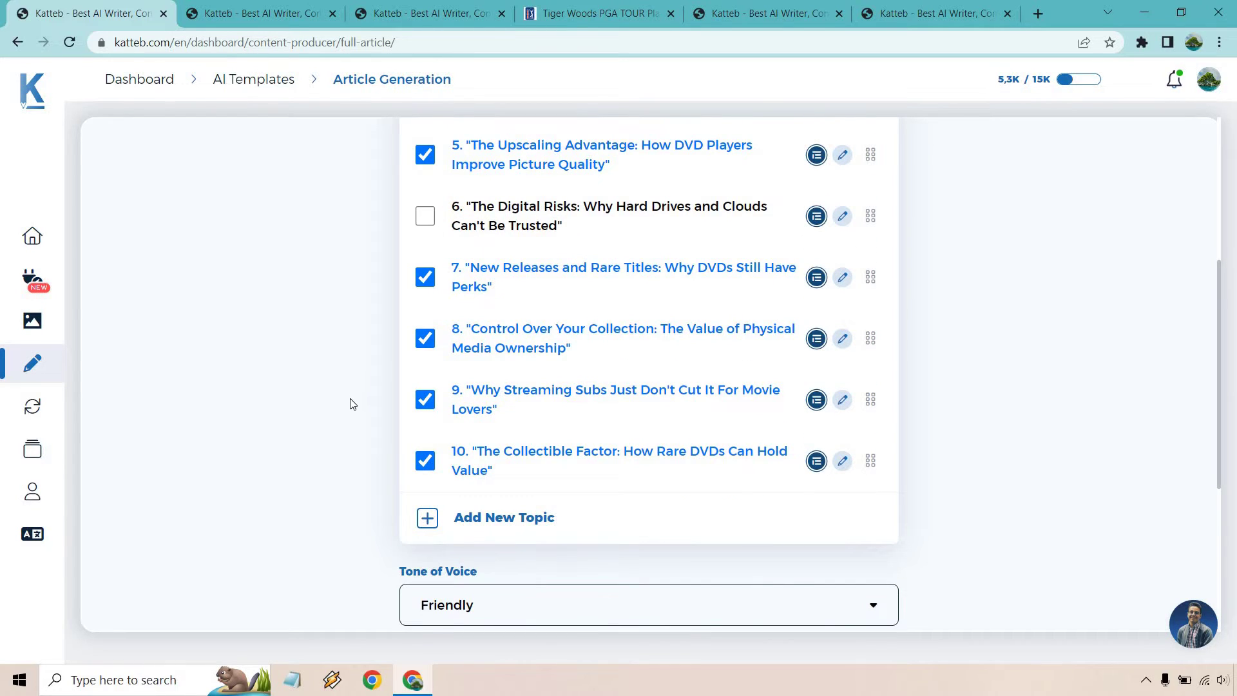
Set the tone of voice to matter-of-fact and keep Paragraph as the content type
{"action": "scroll", "coordinate": [348, 402], "scroll_direction": "up", "scroll_amount": 3}
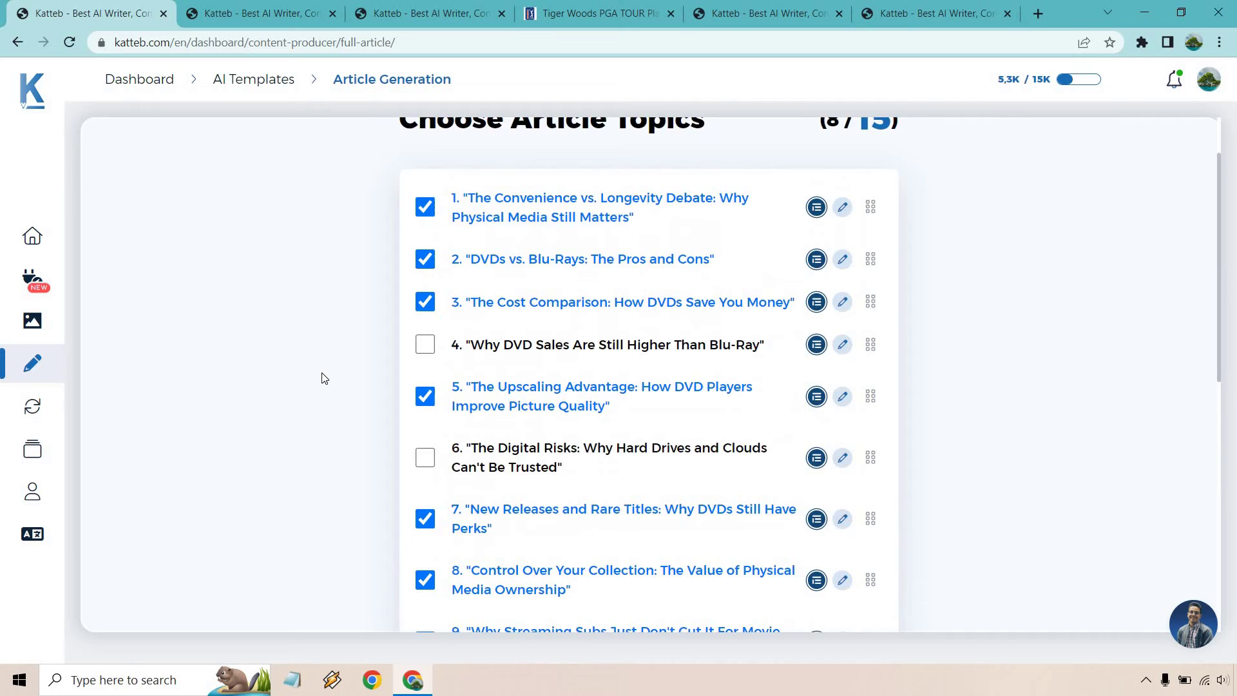
{"action": "scroll", "coordinate": [321, 378], "scroll_direction": "down", "scroll_amount": 4}
{"action": "scroll", "coordinate": [627, 332], "scroll_direction": "down", "scroll_amount": 3}
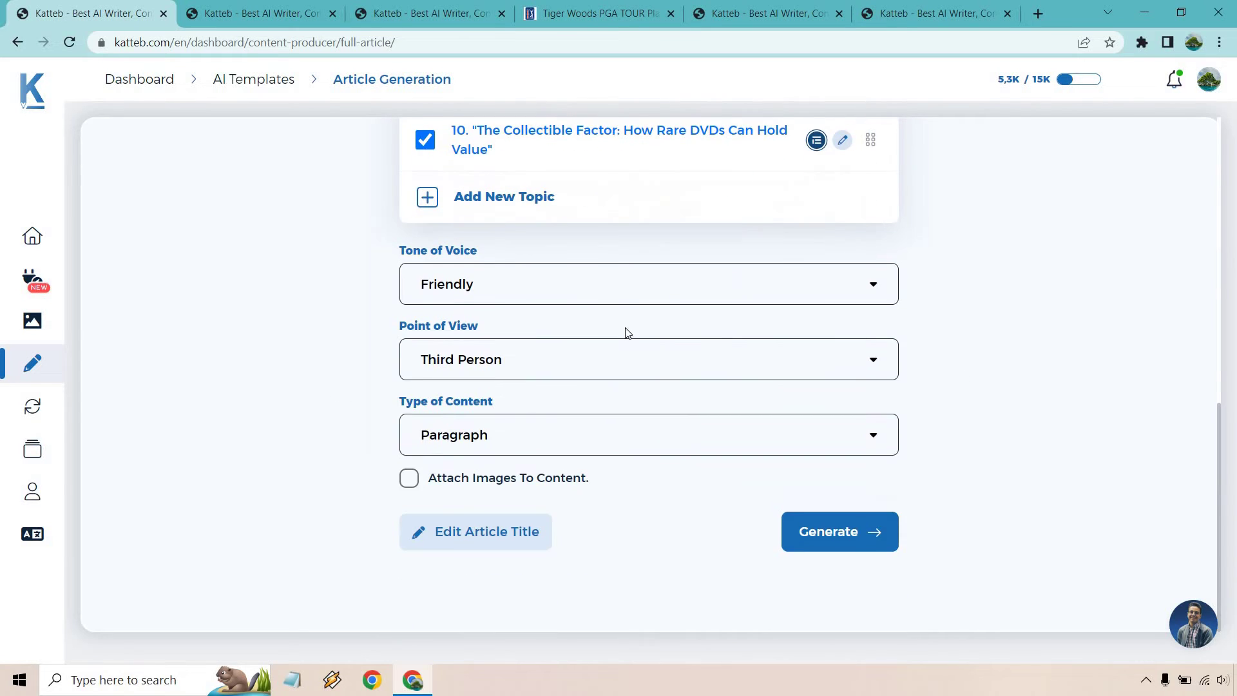
{"action": "left_click", "coordinate": [593, 294]}
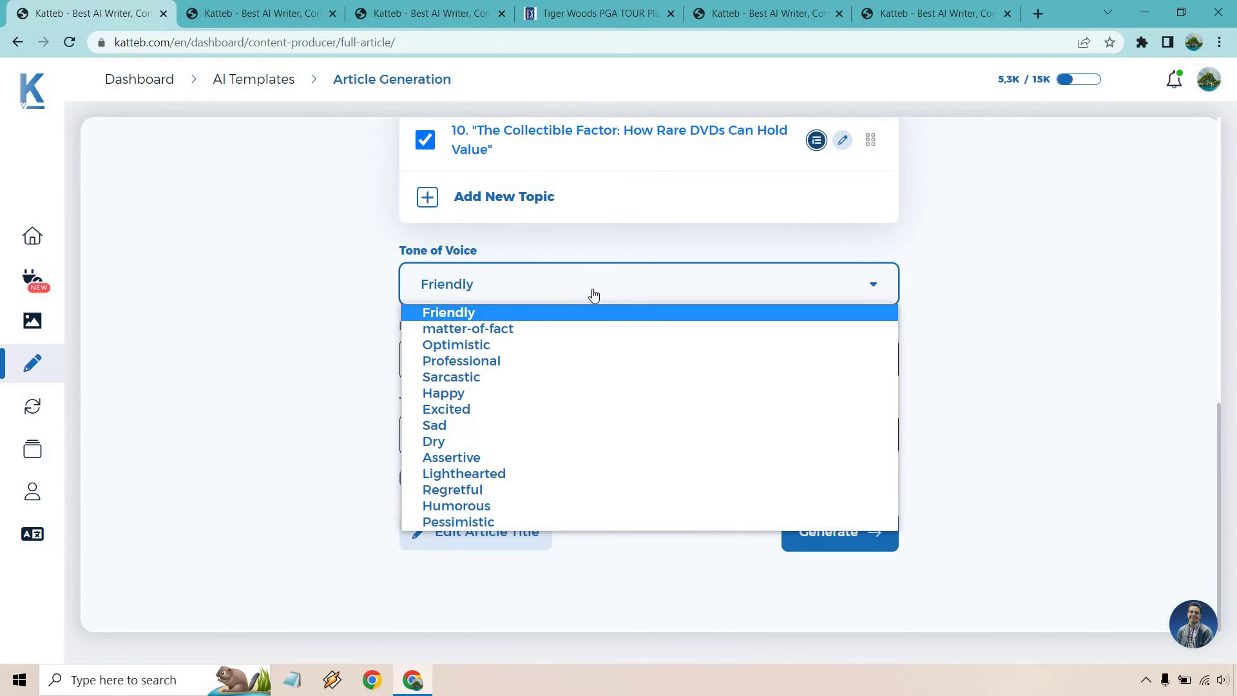
{"action": "left_click", "coordinate": [566, 330]}
{"action": "left_click", "coordinate": [1095, 341]}
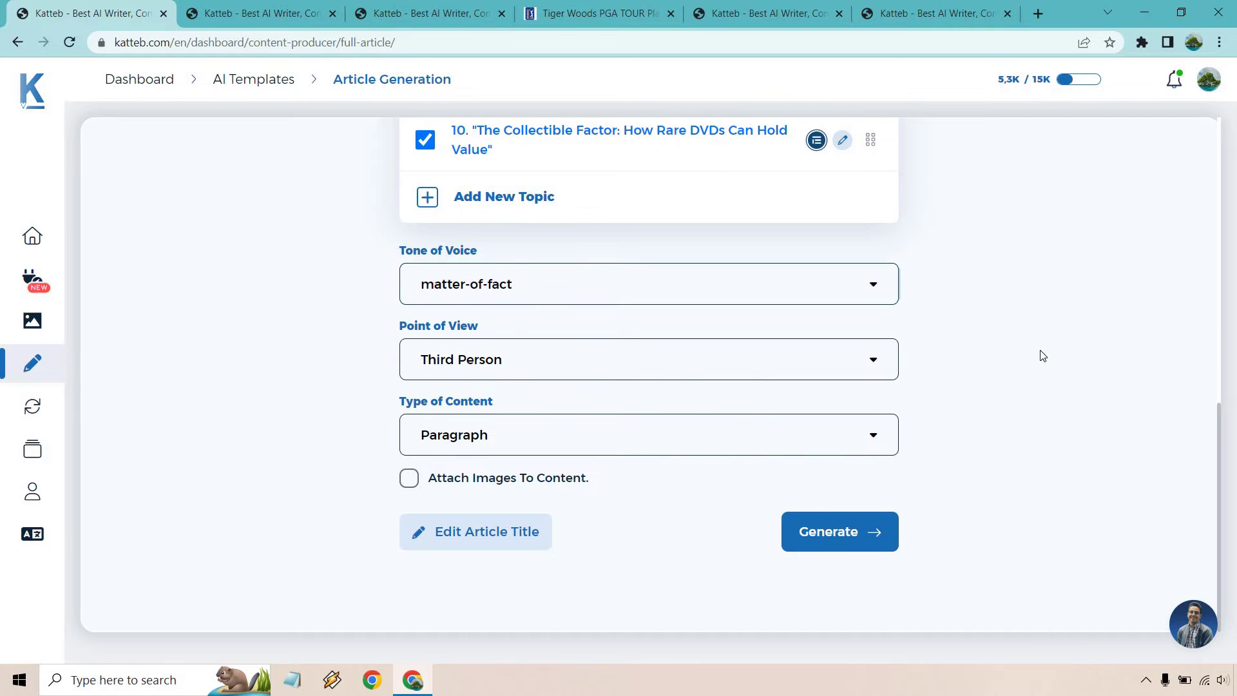
{"action": "left_click", "coordinate": [583, 440]}
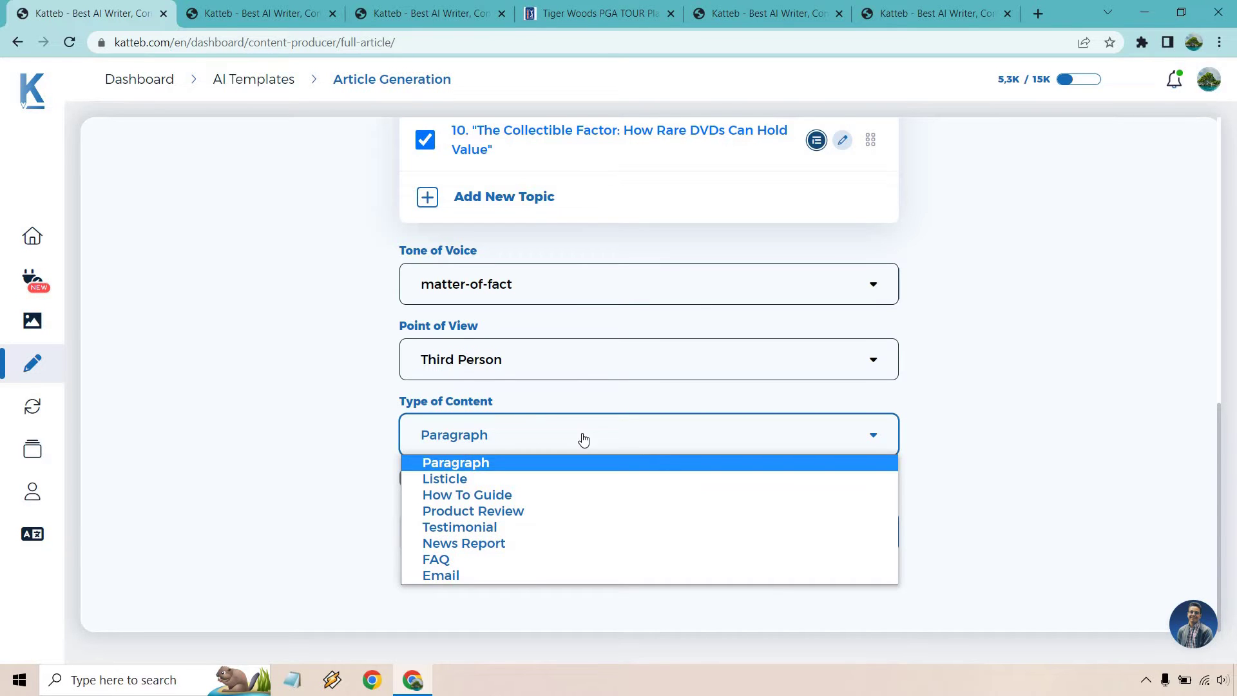
{"action": "left_click", "coordinate": [583, 440]}
{"action": "left_click", "coordinate": [1093, 364]}
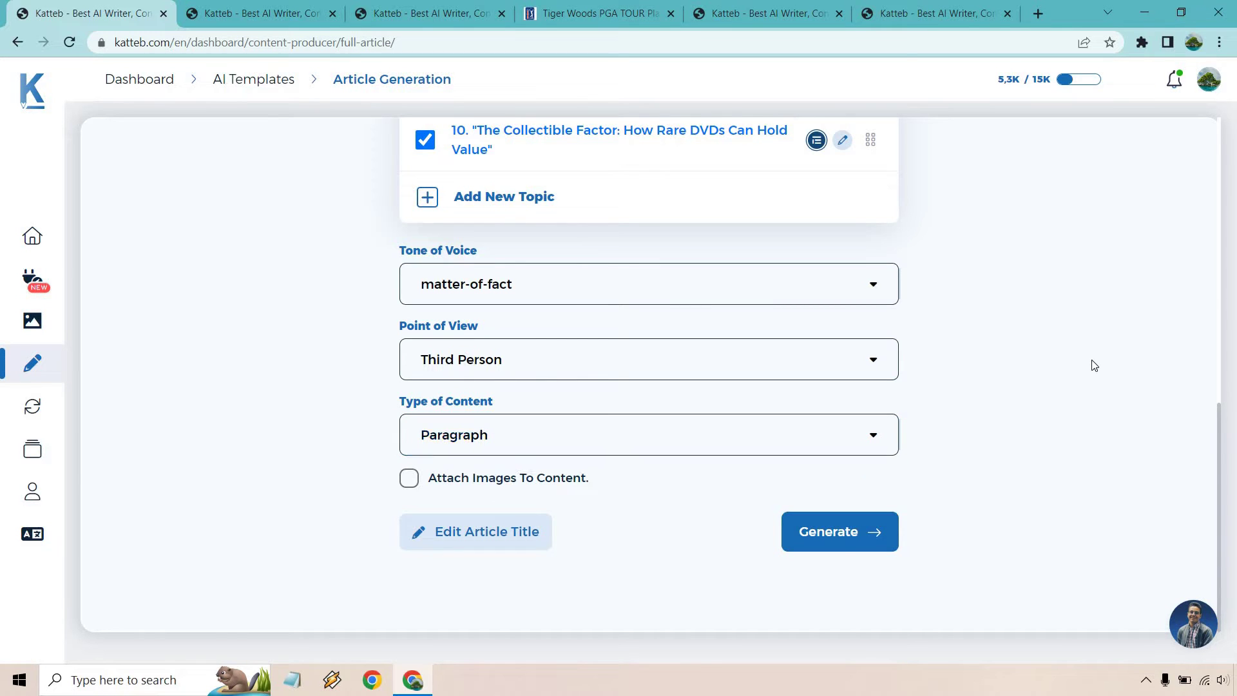
Generate the full DVD article with these settings
{"action": "scroll", "coordinate": [1087, 376], "scroll_direction": "up", "scroll_amount": 9}
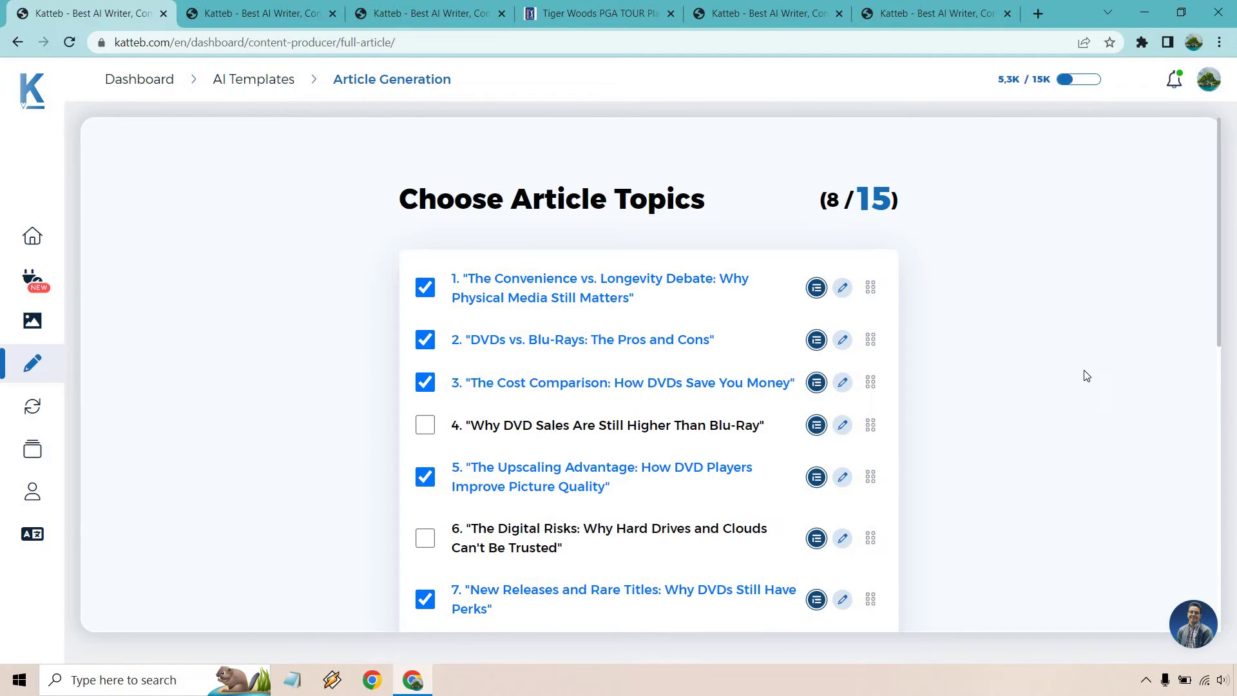
{"action": "scroll", "coordinate": [1085, 375], "scroll_direction": "down", "scroll_amount": 9}
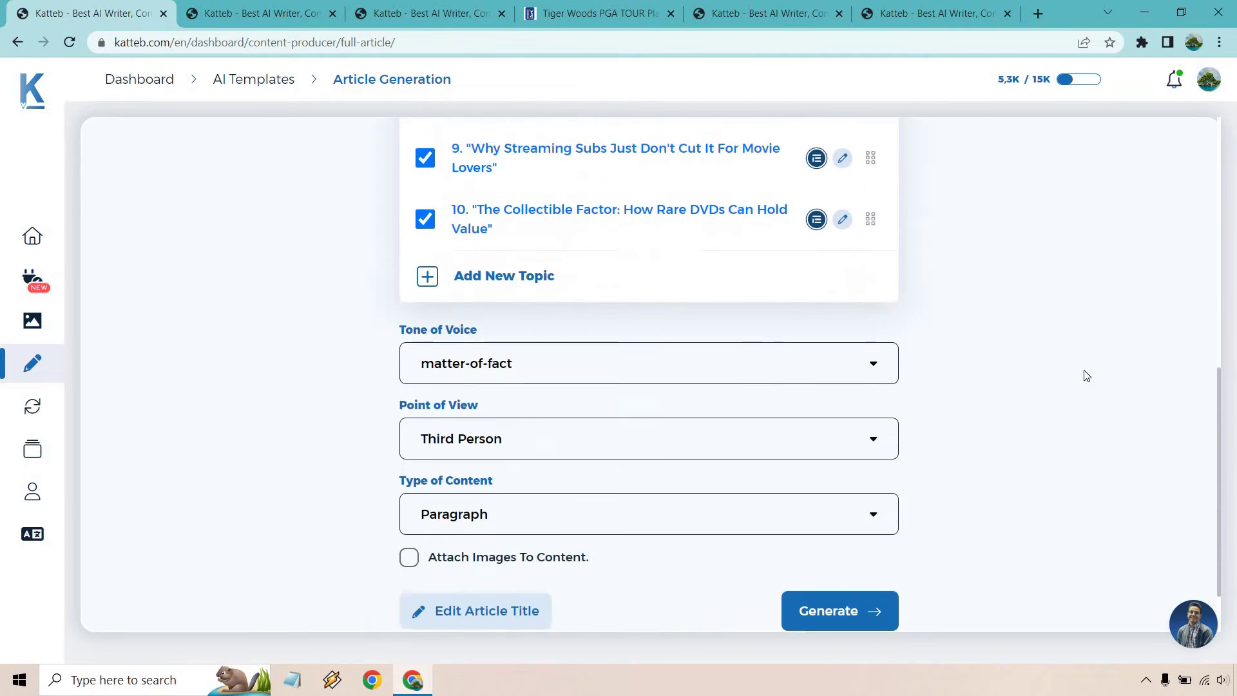
{"action": "left_click", "coordinate": [851, 538]}
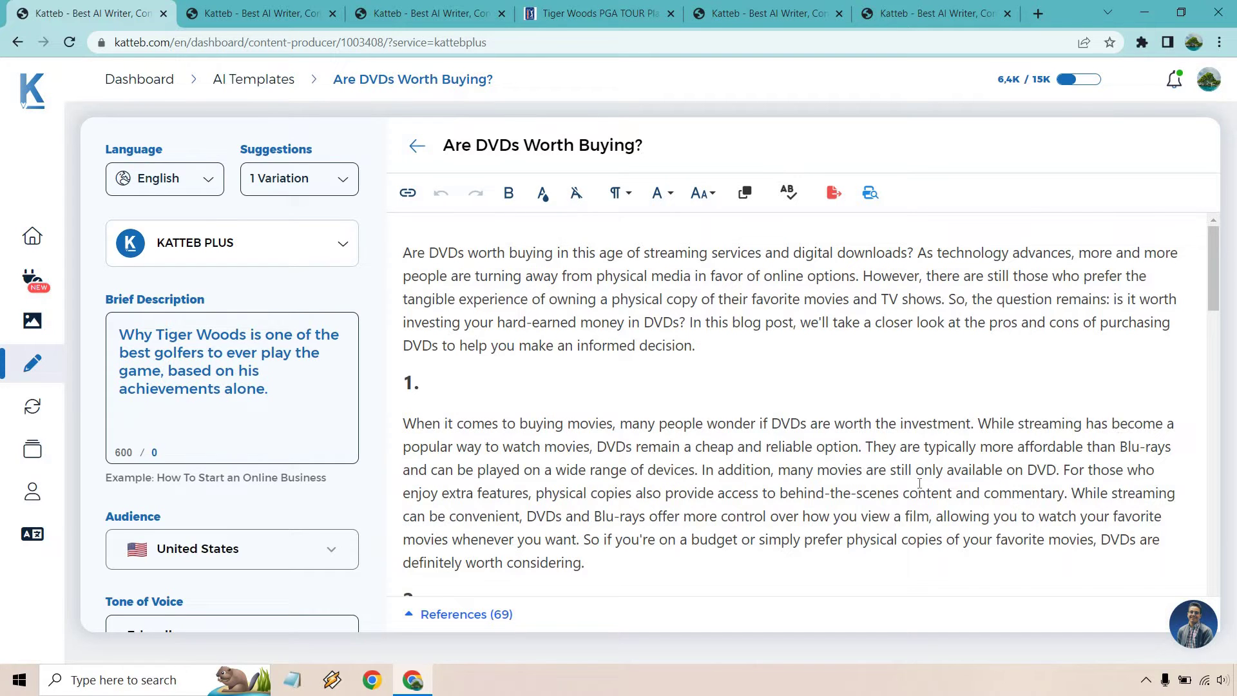
Scroll through 'Are DVDs Worth Buying?' from section 1 to 10 and back to the top
{"action": "scroll", "coordinate": [919, 483], "scroll_direction": "down", "scroll_amount": 1}
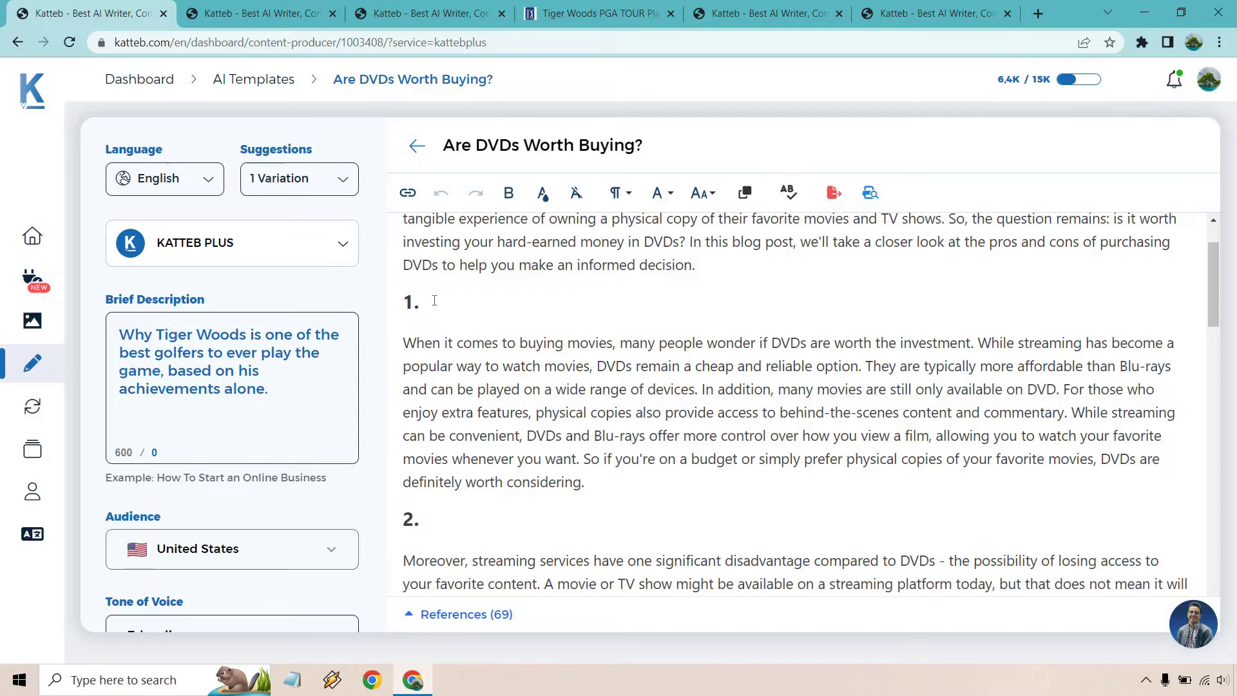
{"action": "scroll", "coordinate": [690, 298], "scroll_direction": "down", "scroll_amount": 6}
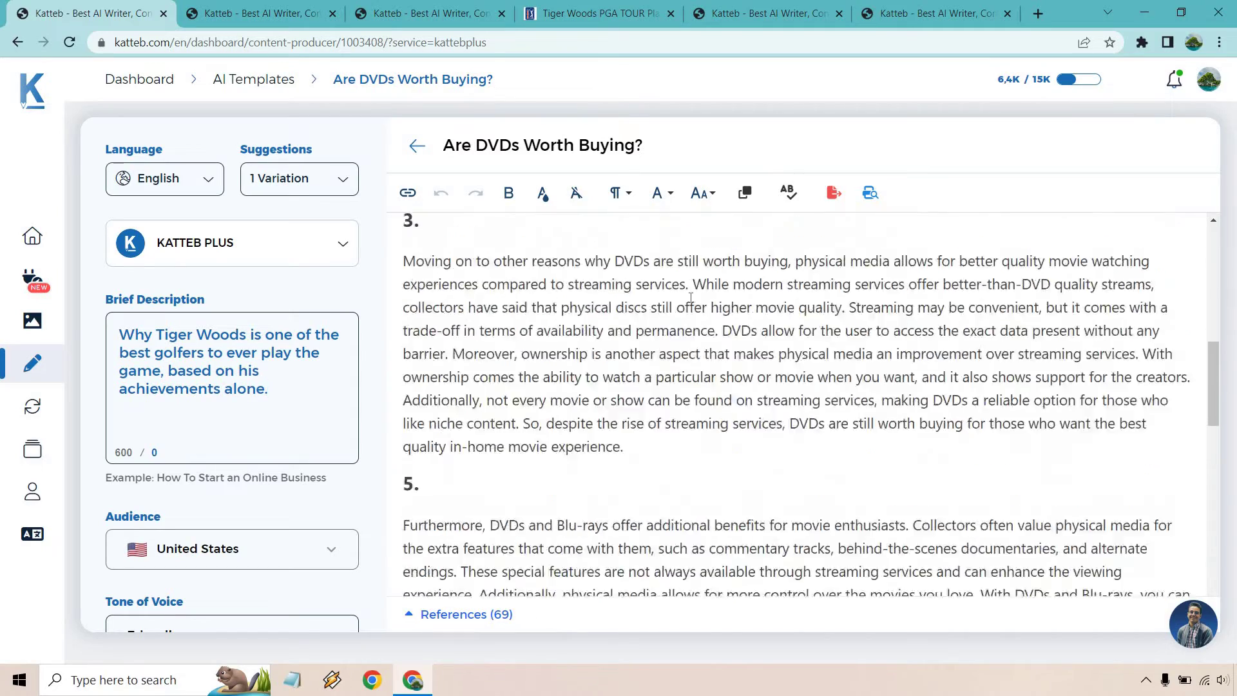
{"action": "scroll", "coordinate": [797, 353], "scroll_direction": "down", "scroll_amount": 18}
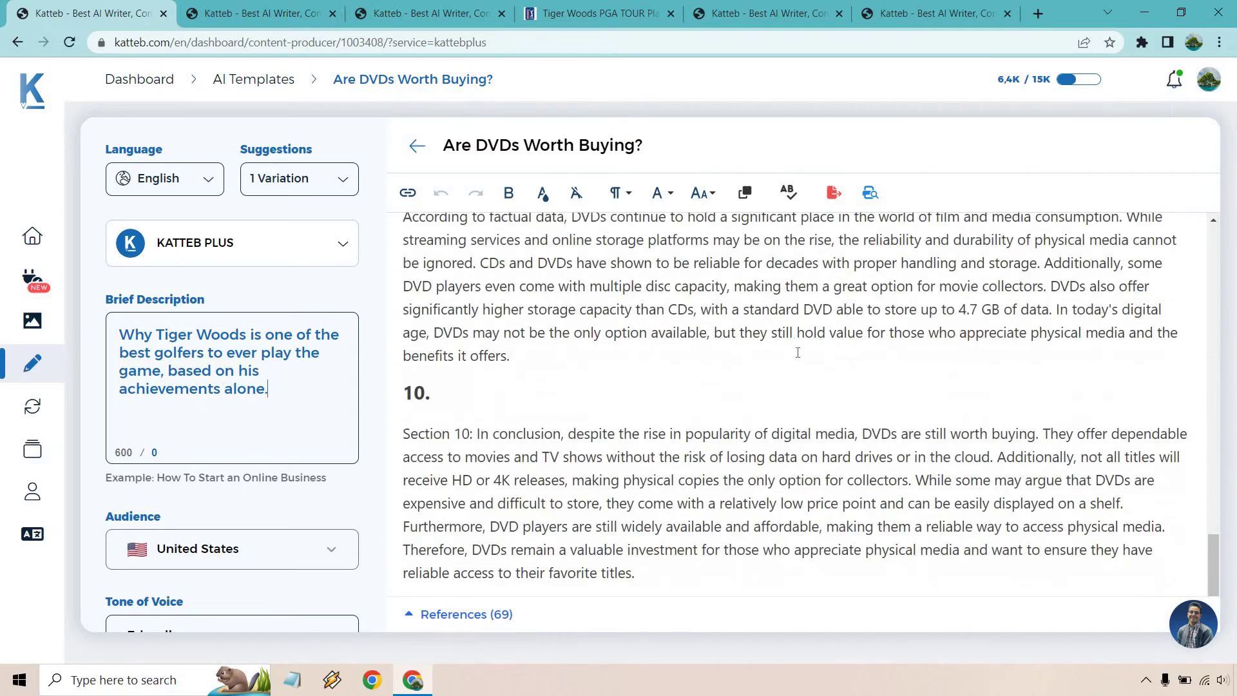
{"action": "scroll", "coordinate": [798, 353], "scroll_direction": "up", "scroll_amount": 20}
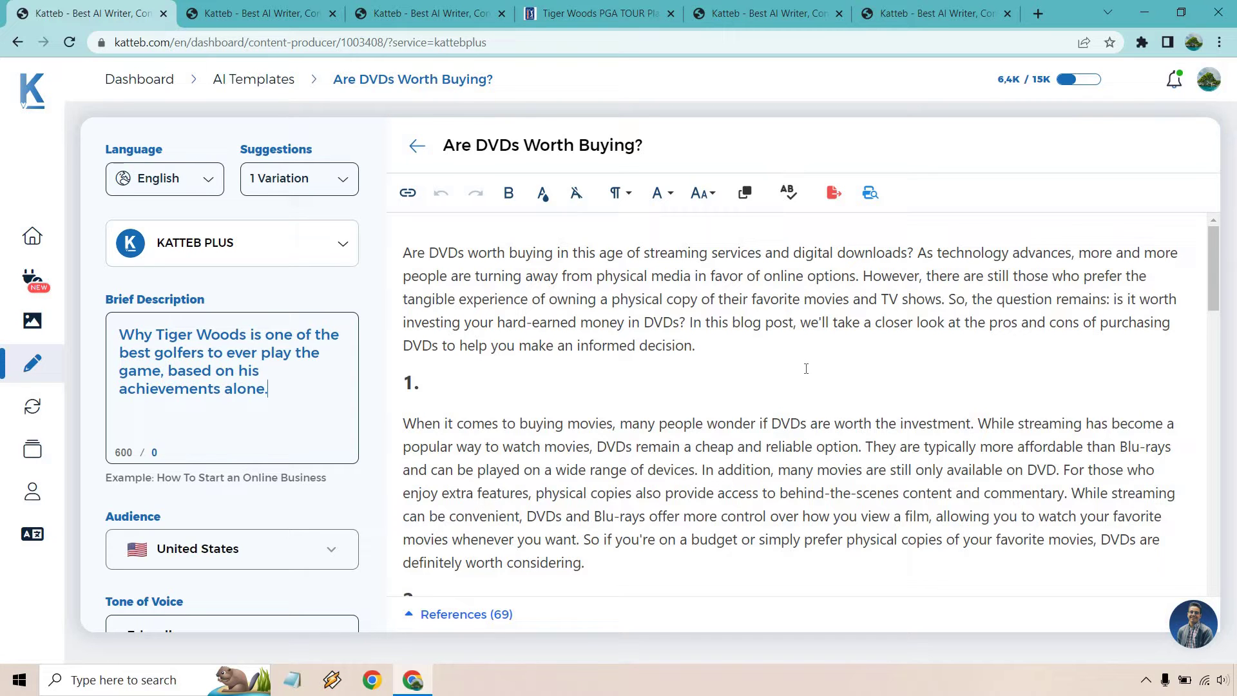
{"action": "scroll", "coordinate": [806, 368], "scroll_direction": "down", "scroll_amount": 1}
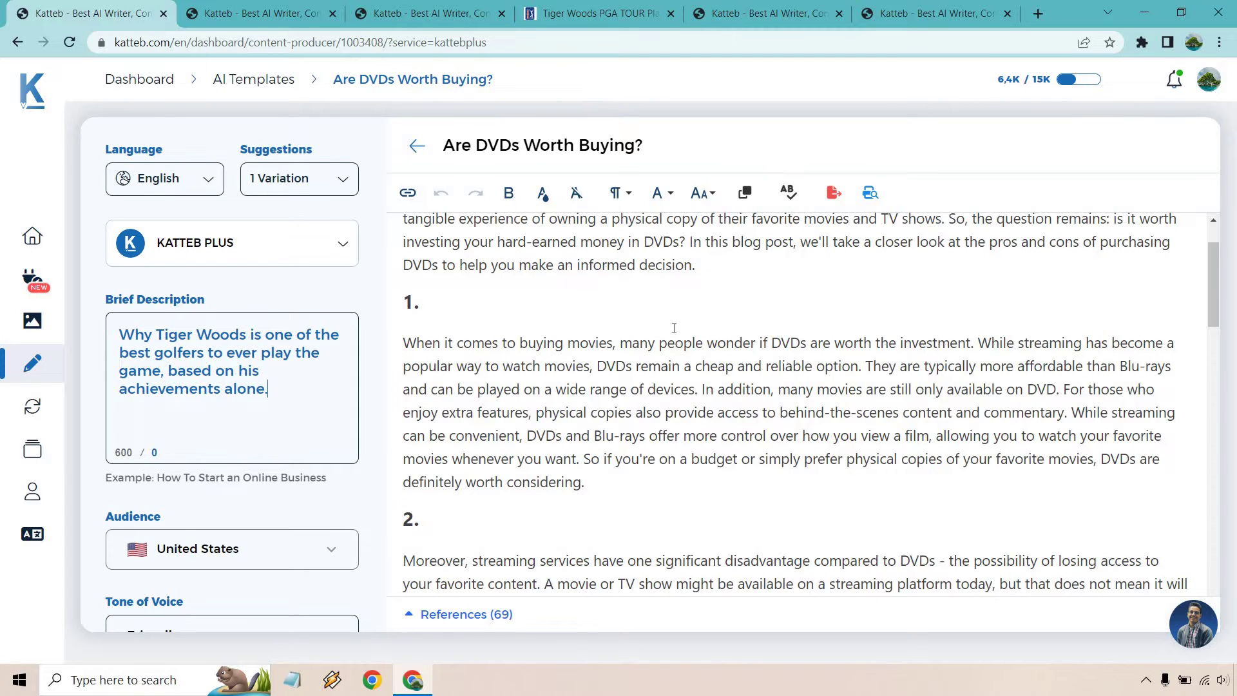
{"action": "scroll", "coordinate": [765, 319], "scroll_direction": "down", "scroll_amount": 3}
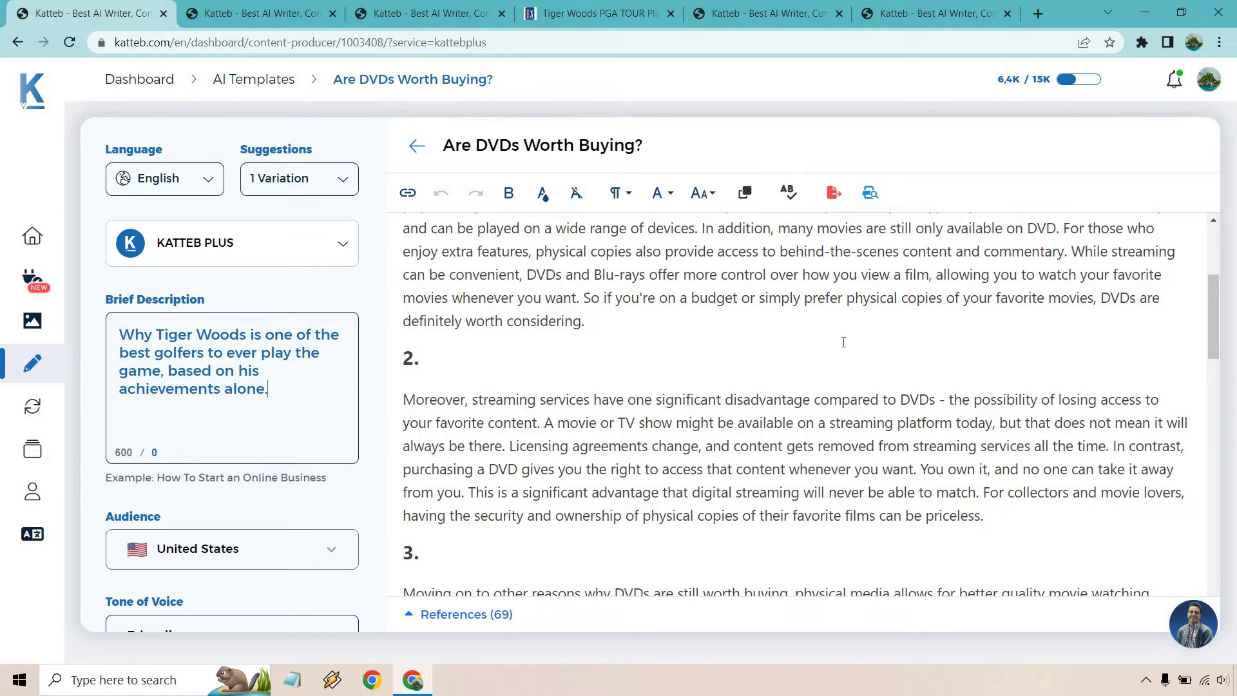
{"action": "scroll", "coordinate": [829, 317], "scroll_direction": "down", "scroll_amount": 5}
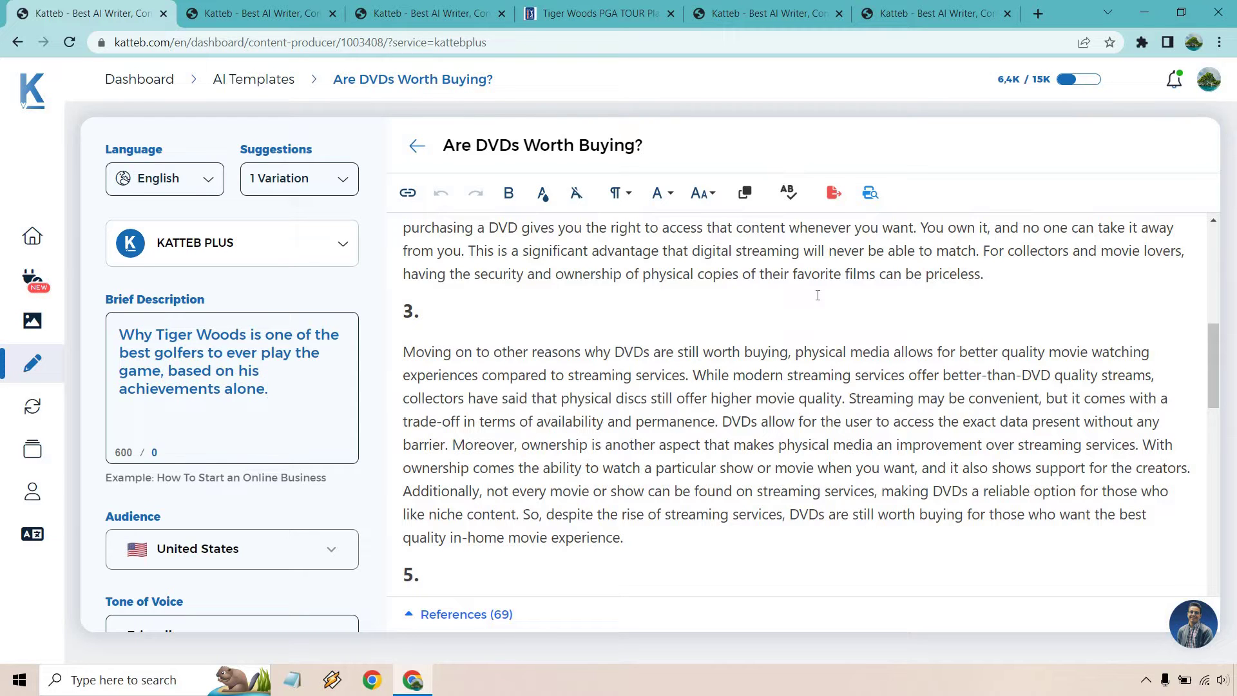
{"action": "scroll", "coordinate": [808, 291], "scroll_direction": "down", "scroll_amount": 5}
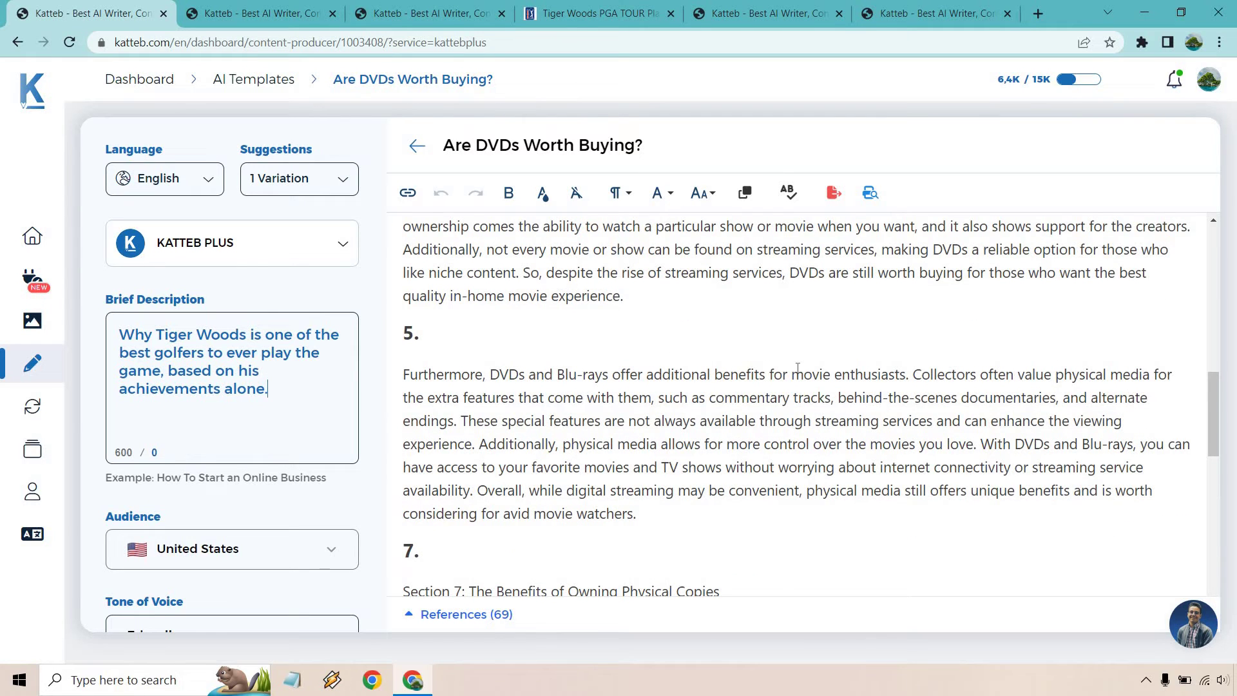
{"action": "scroll", "coordinate": [846, 316], "scroll_direction": "down", "scroll_amount": 7}
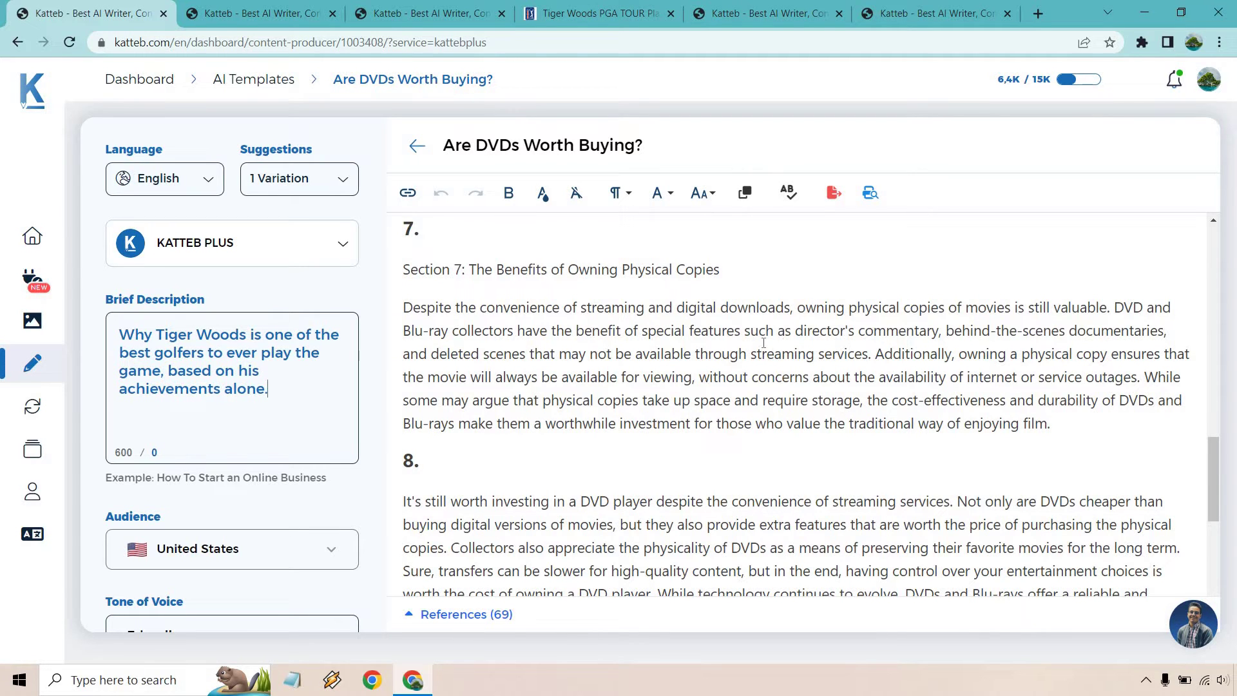
{"action": "scroll", "coordinate": [811, 282], "scroll_direction": "down", "scroll_amount": 3}
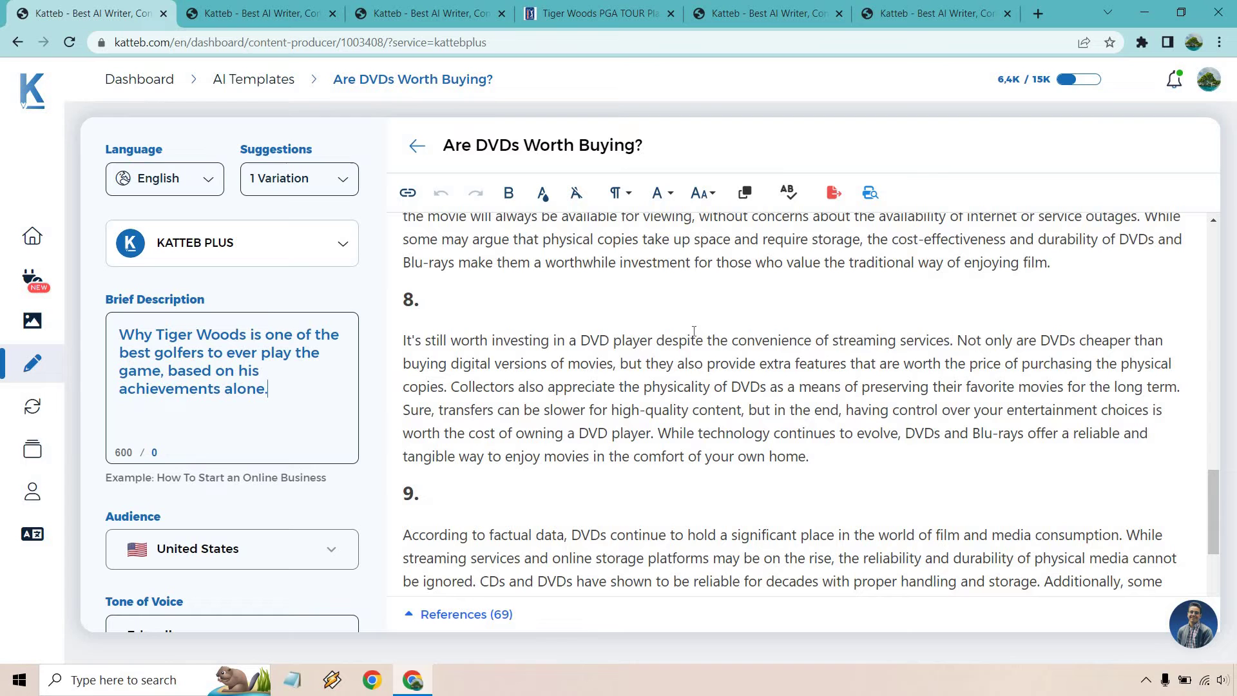
{"action": "scroll", "coordinate": [694, 330], "scroll_direction": "down", "scroll_amount": 3}
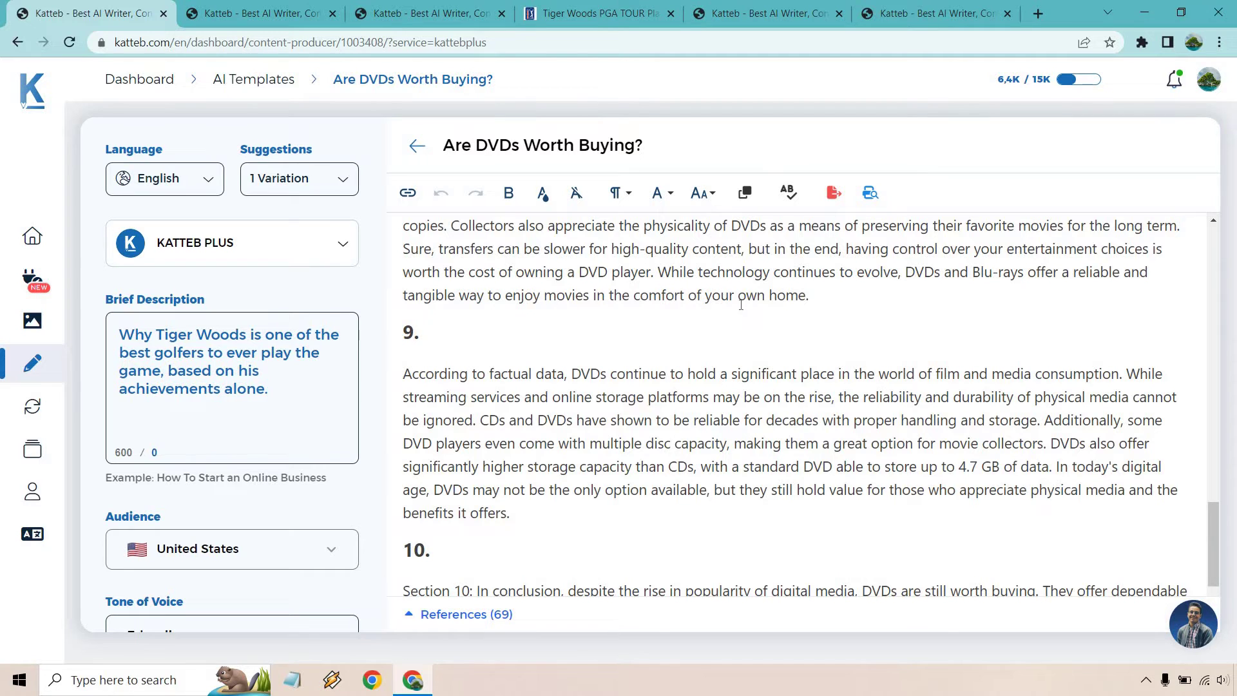
{"action": "scroll", "coordinate": [781, 326], "scroll_direction": "down", "scroll_amount": 3}
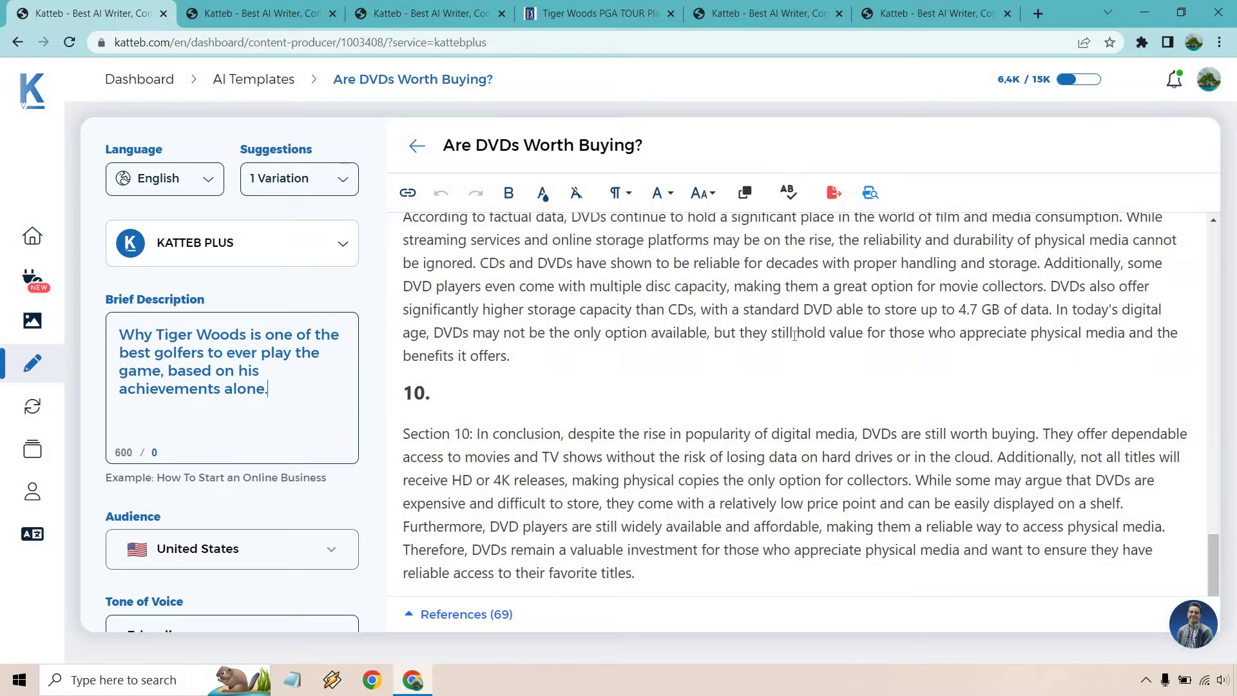
{"action": "scroll", "coordinate": [791, 368], "scroll_direction": "up", "scroll_amount": 10}
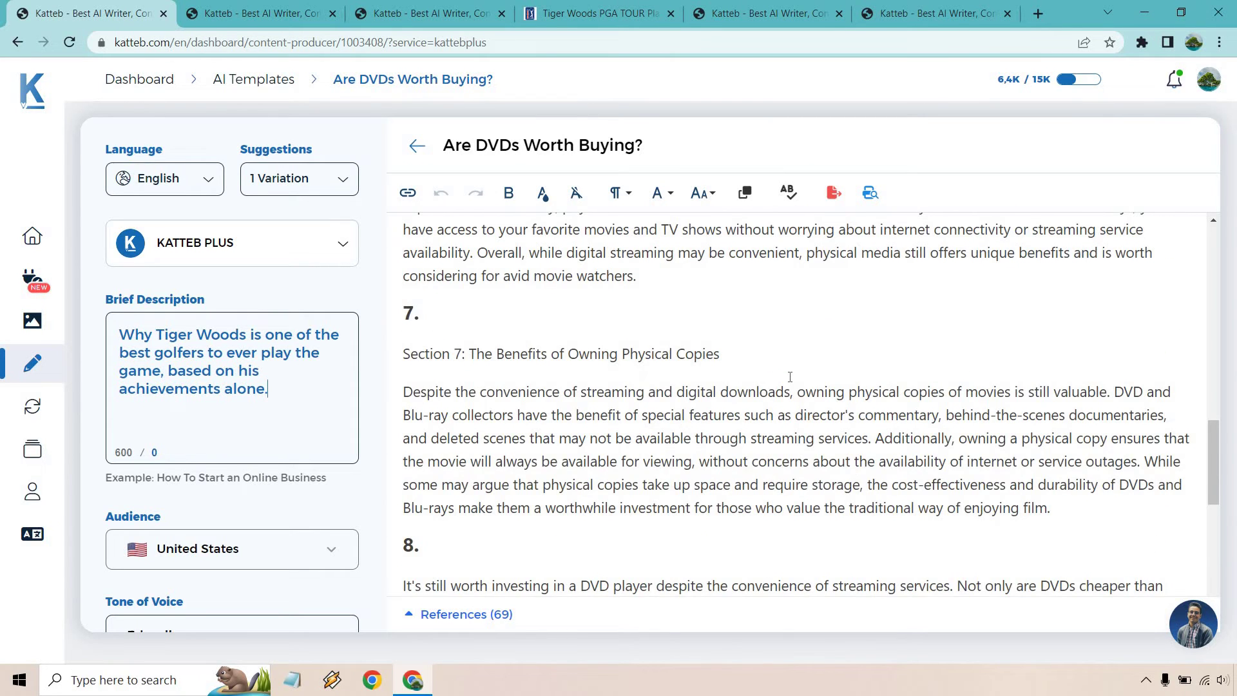
{"action": "scroll", "coordinate": [790, 376], "scroll_direction": "up", "scroll_amount": 15}
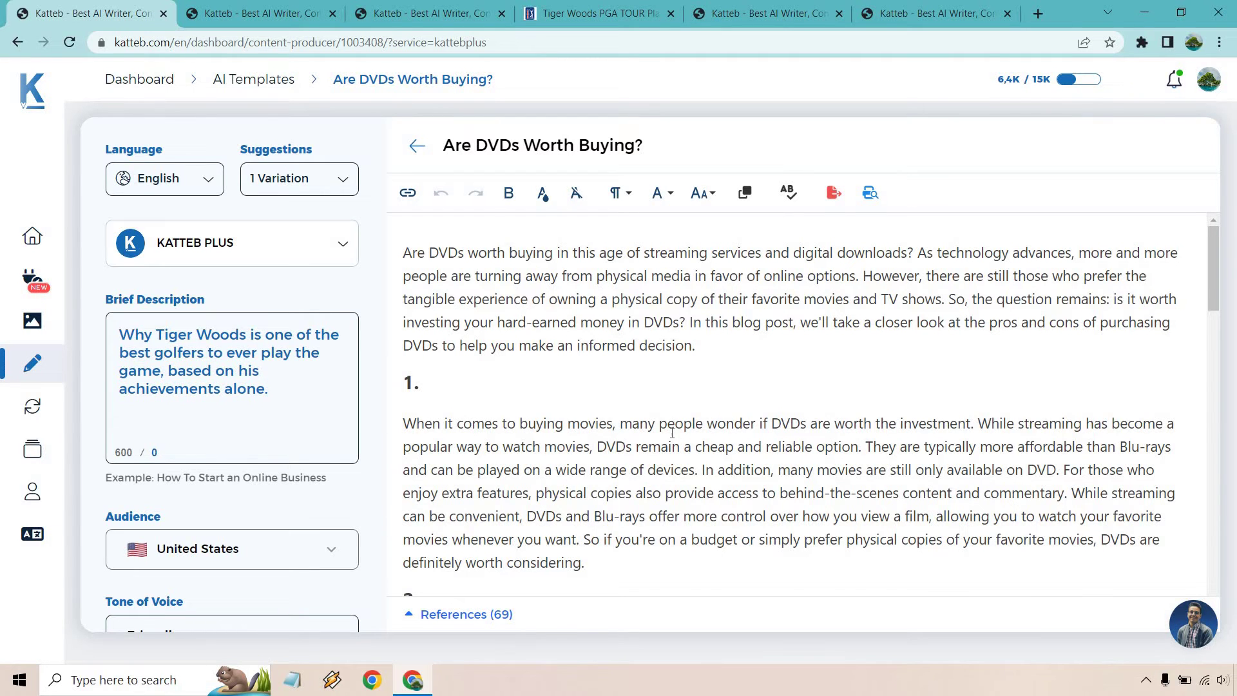
{"action": "scroll", "coordinate": [672, 433], "scroll_direction": "down", "scroll_amount": 20}
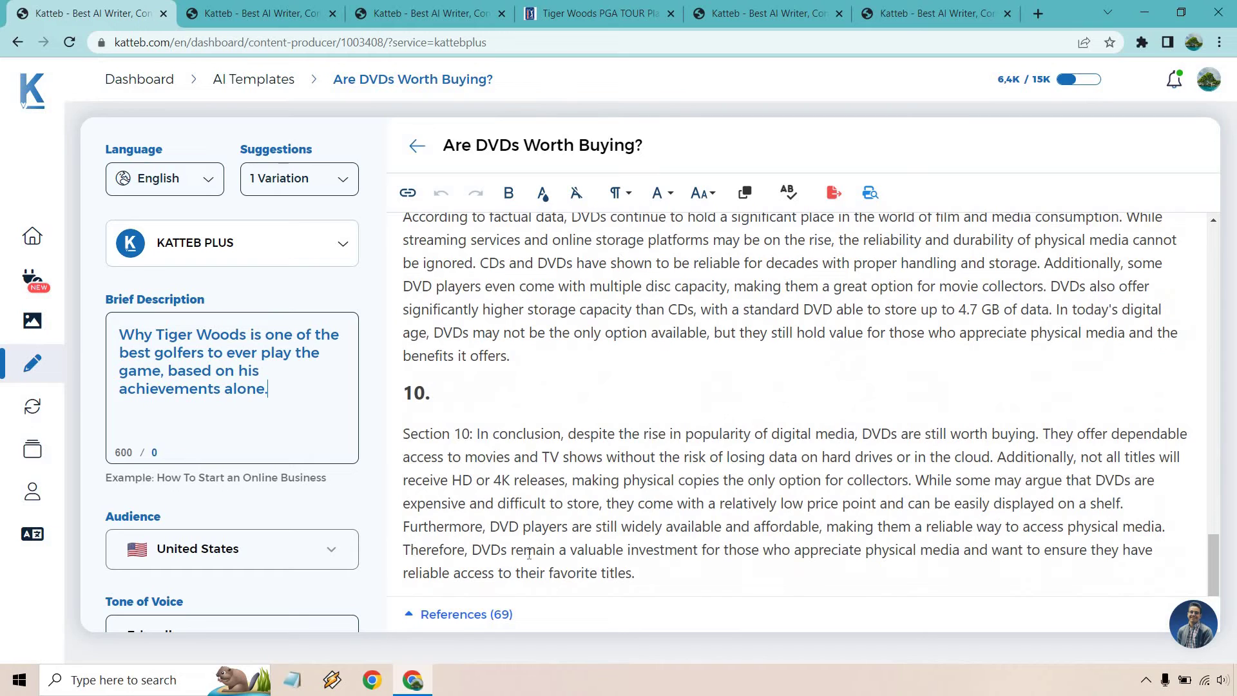
{"action": "left_click", "coordinate": [462, 615]}
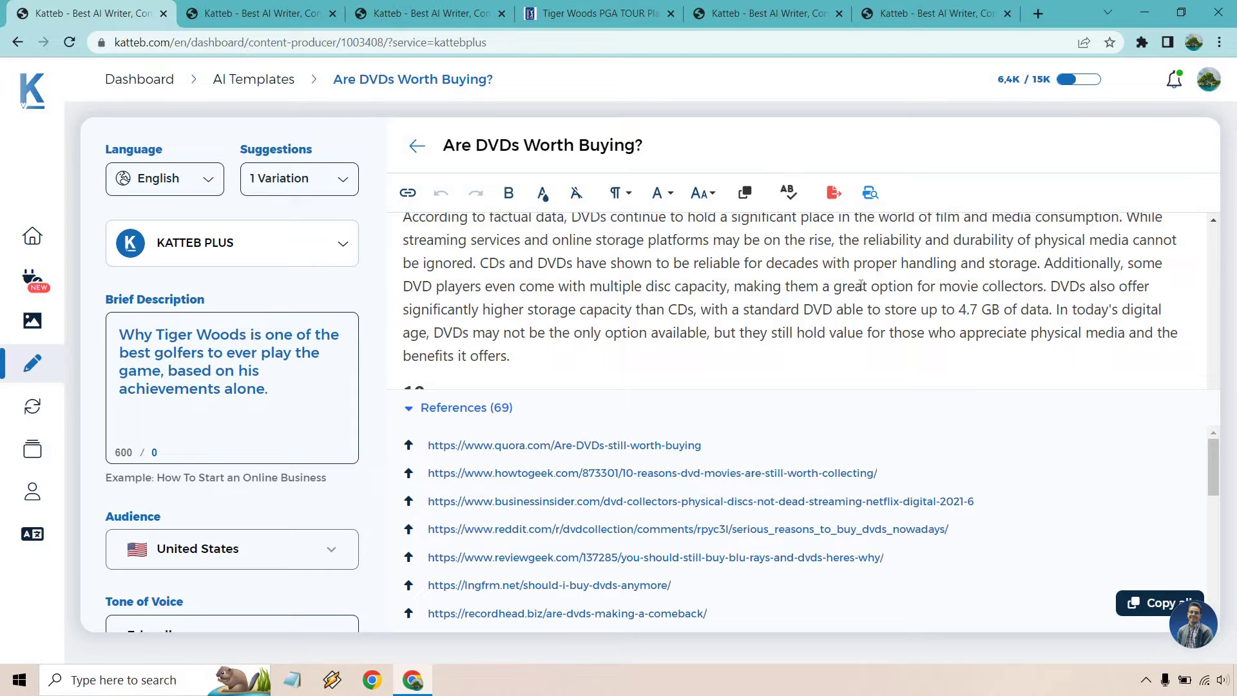
{"action": "scroll", "coordinate": [1057, 483], "scroll_direction": "down", "scroll_amount": 2}
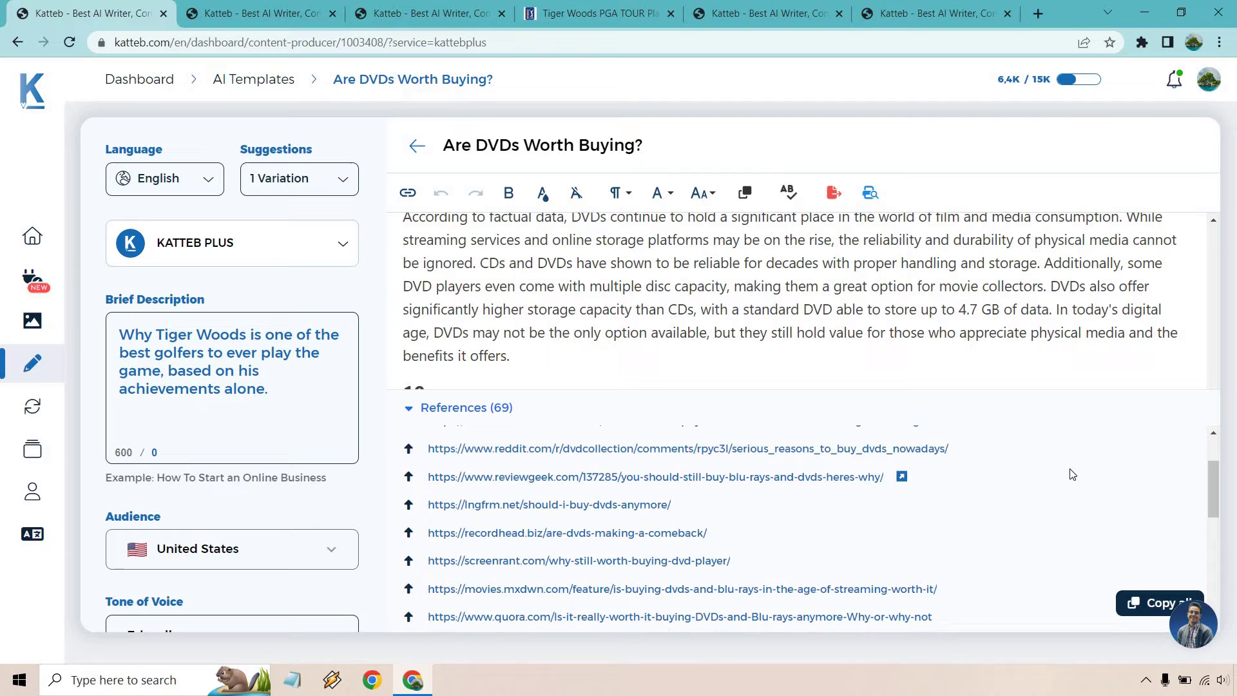
{"action": "scroll", "coordinate": [1073, 474], "scroll_direction": "down", "scroll_amount": 1}
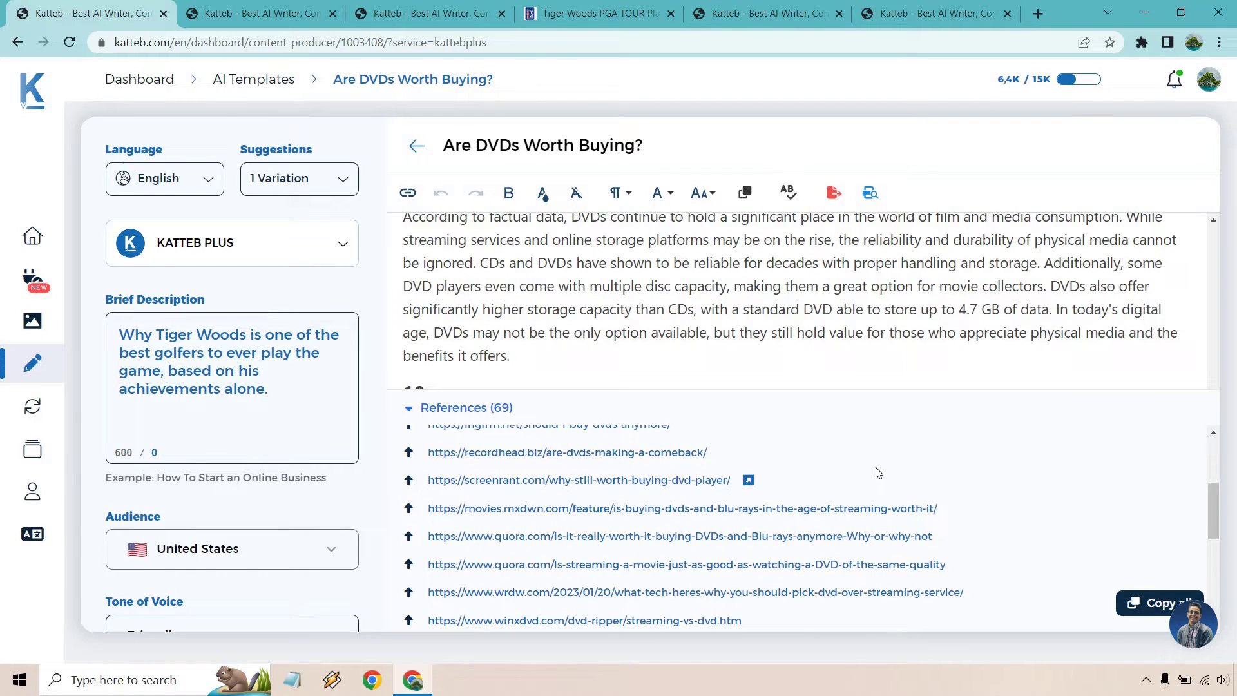
{"action": "scroll", "coordinate": [1121, 474], "scroll_direction": "down", "scroll_amount": 3}
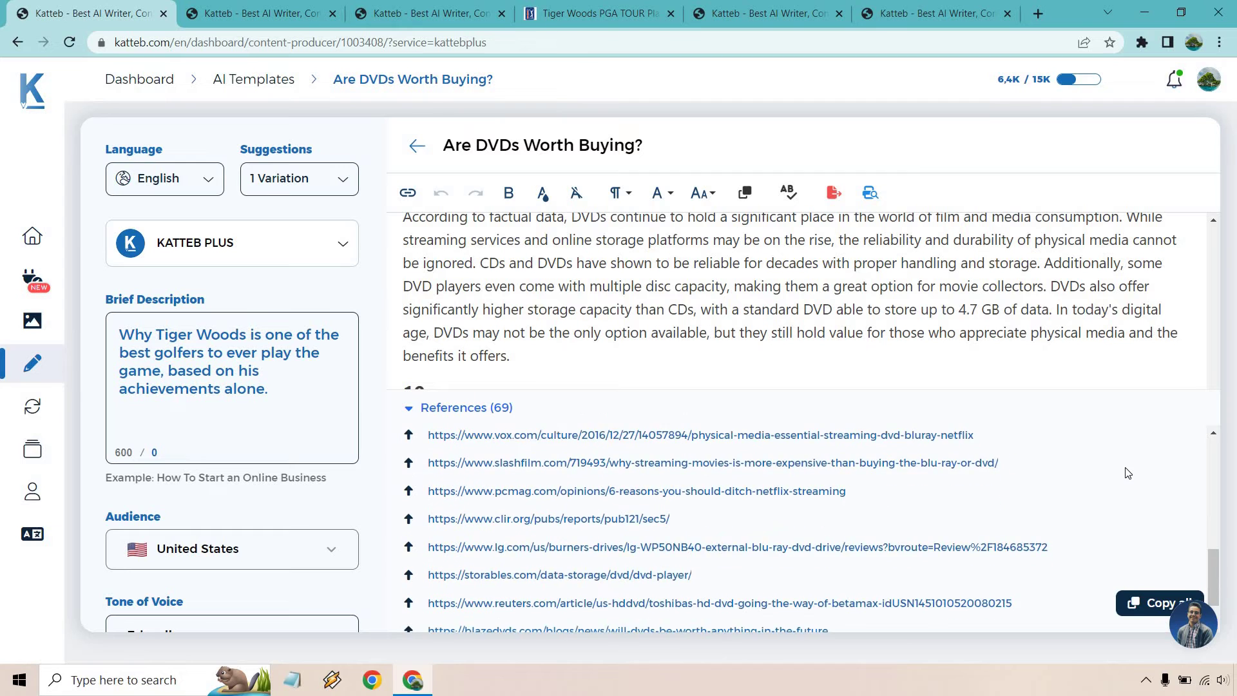
{"action": "scroll", "coordinate": [1130, 480], "scroll_direction": "down", "scroll_amount": 1}
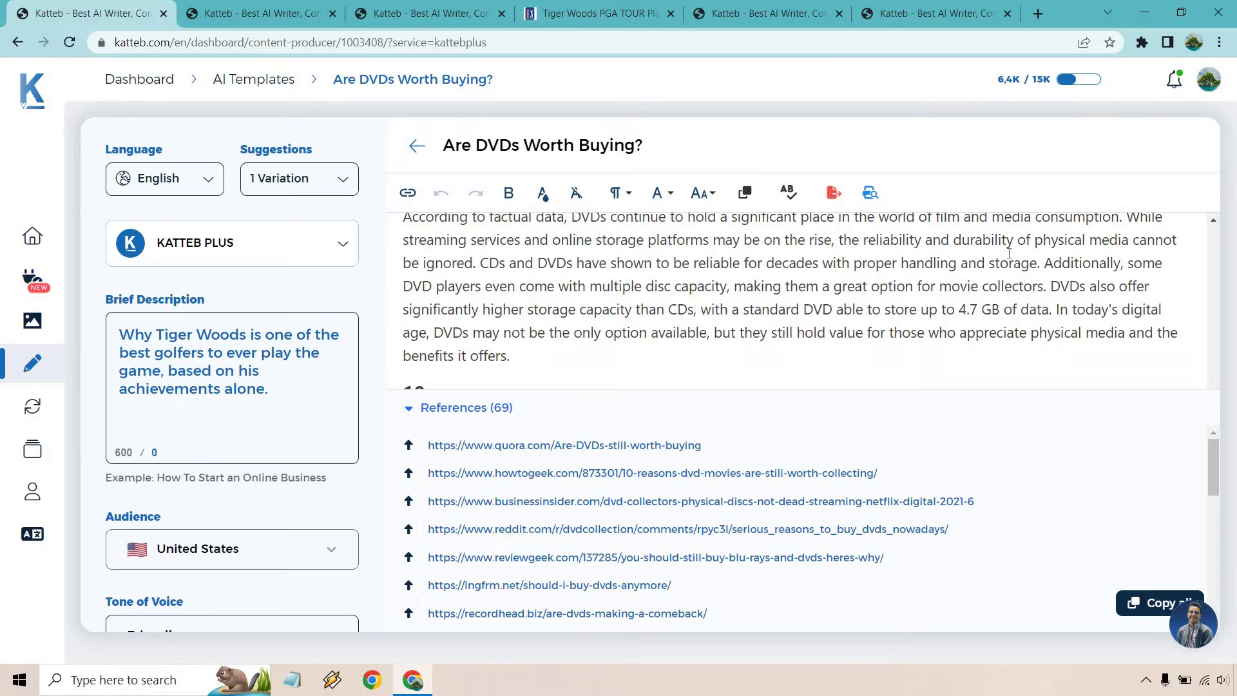
{"action": "left_click", "coordinate": [408, 411]}
{"action": "scroll", "coordinate": [941, 404], "scroll_direction": "up", "scroll_amount": 10}
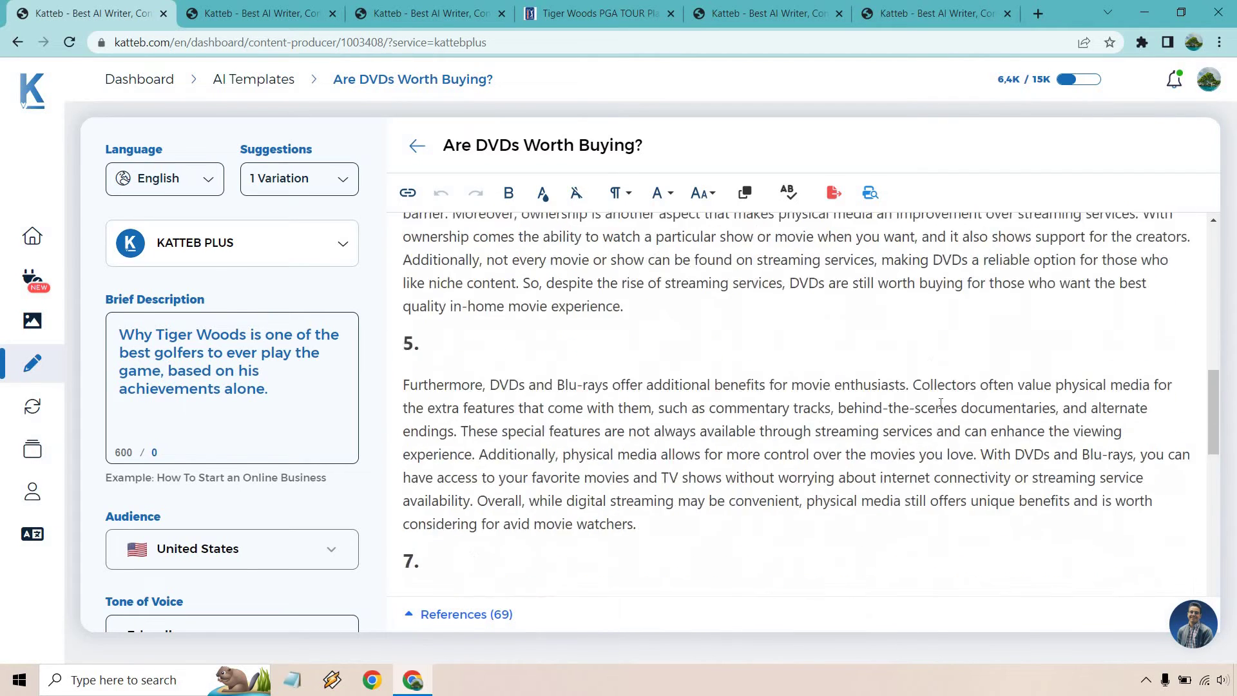
{"action": "scroll", "coordinate": [941, 404], "scroll_direction": "up", "scroll_amount": 10}
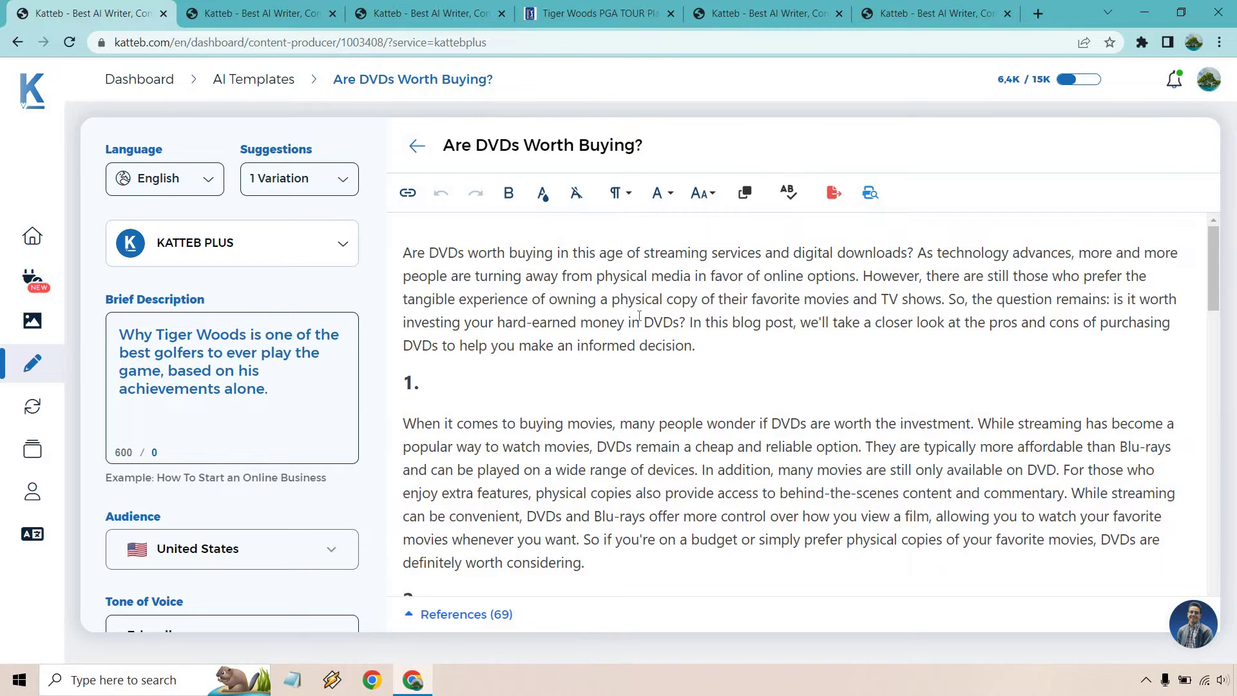
{"action": "scroll", "coordinate": [554, 303], "scroll_direction": "down", "scroll_amount": 1}
{"action": "double_click", "coordinate": [420, 297]}
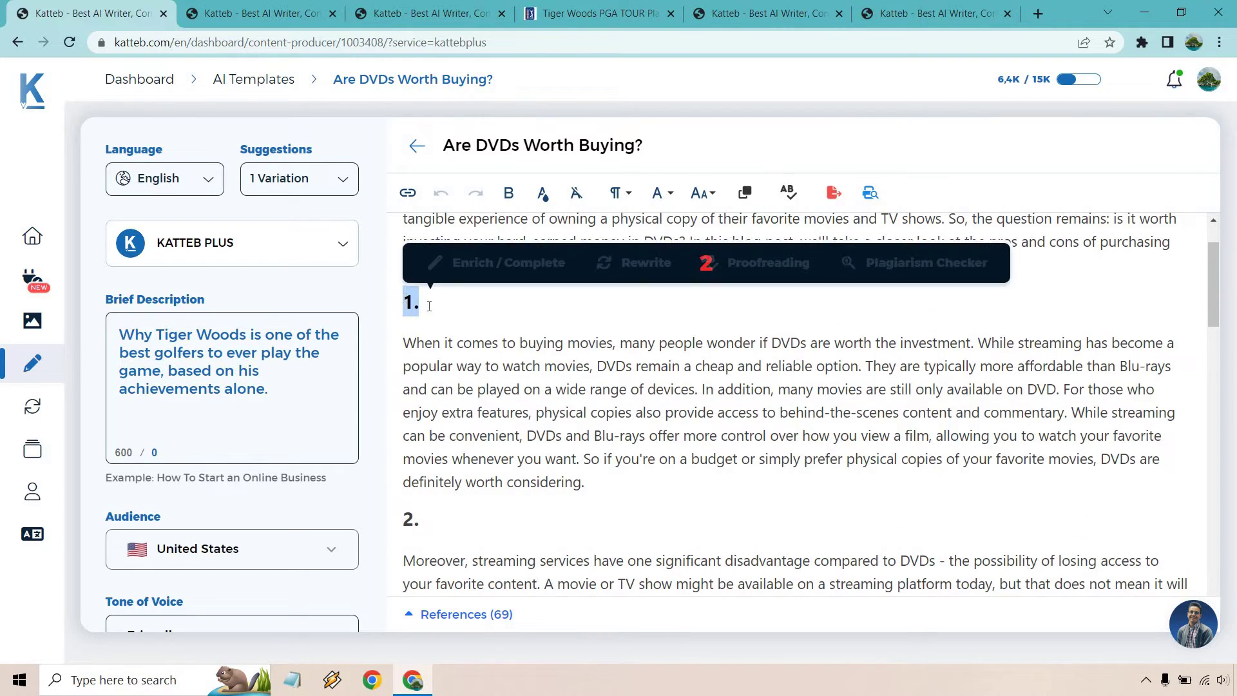
{"action": "left_click", "coordinate": [468, 308]}
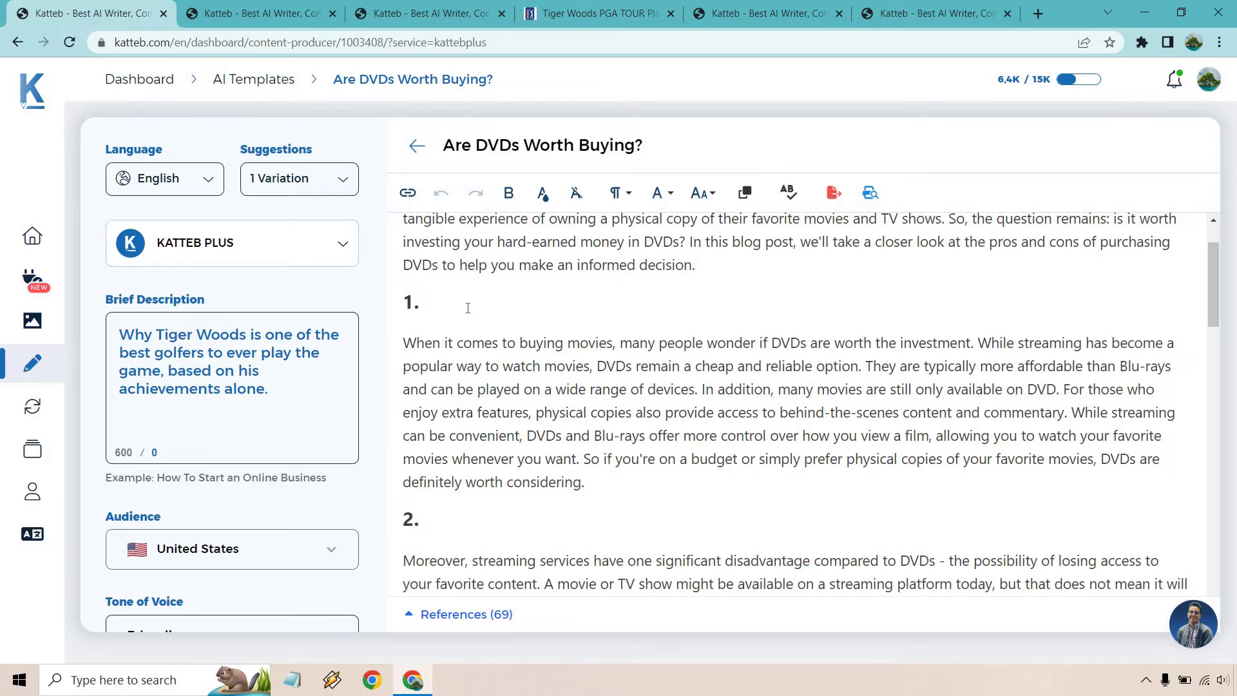
{"action": "scroll", "coordinate": [637, 310], "scroll_direction": "down", "scroll_amount": 2}
{"action": "scroll", "coordinate": [637, 310], "scroll_direction": "down", "scroll_amount": 10}
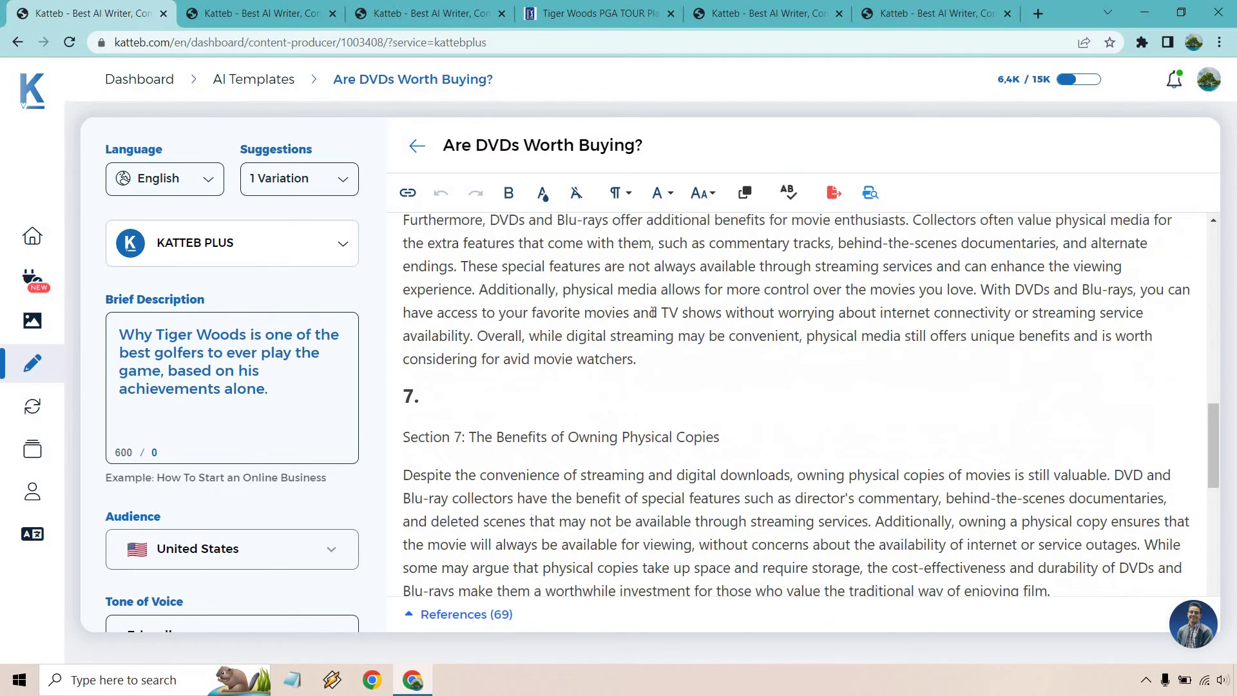
{"action": "scroll", "coordinate": [667, 342], "scroll_direction": "up", "scroll_amount": 9}
{"action": "scroll", "coordinate": [672, 354], "scroll_direction": "up", "scroll_amount": 4}
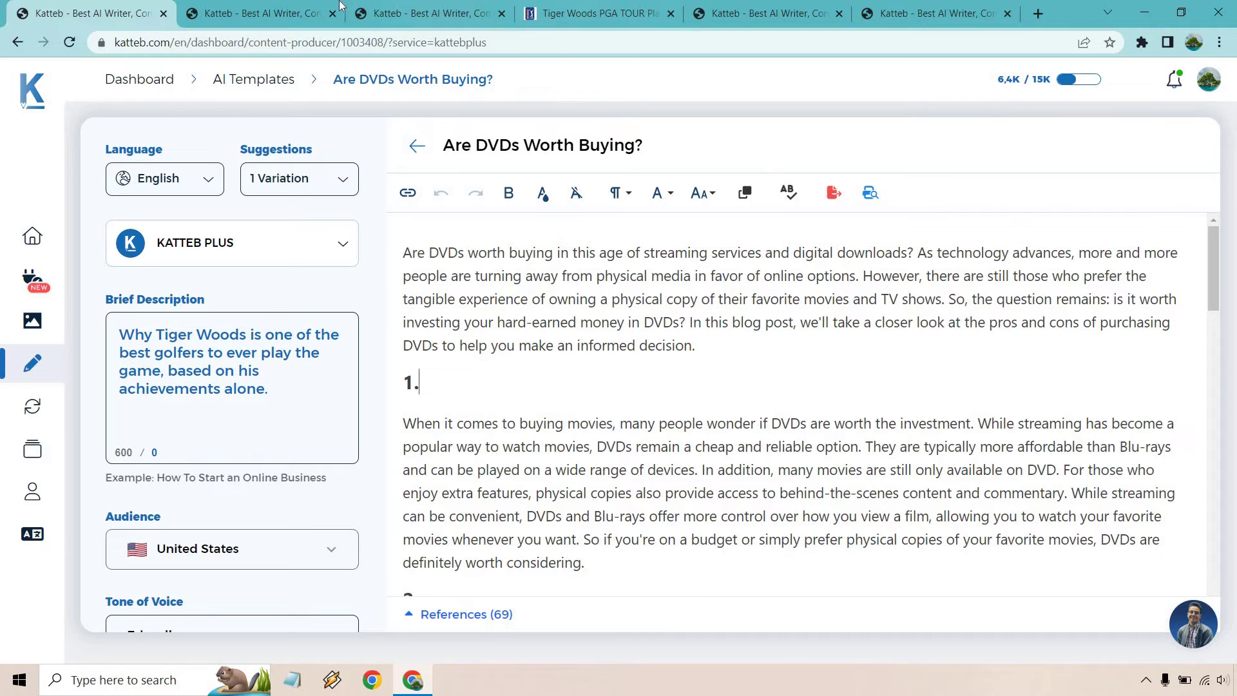
In the Tiger Woods tab, check the Friendly, third-person News Report settings and generate
{"action": "left_click", "coordinate": [281, 6]}
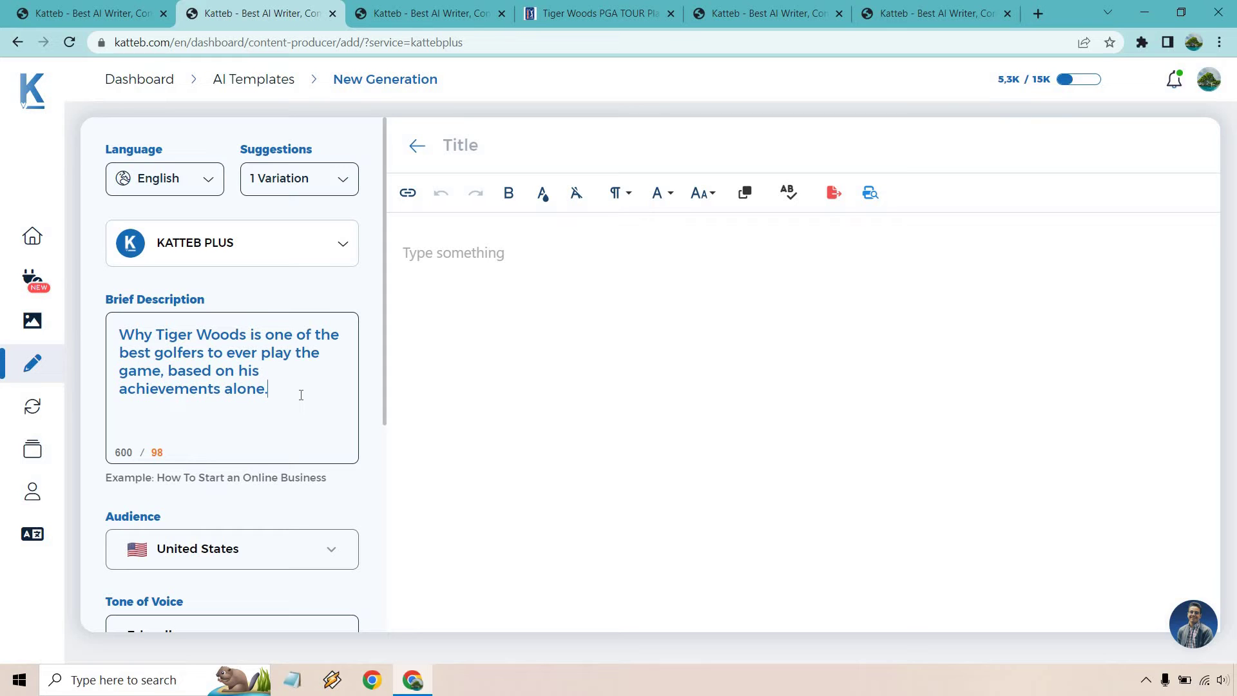
{"action": "scroll", "coordinate": [375, 277], "scroll_direction": "down", "scroll_amount": 4}
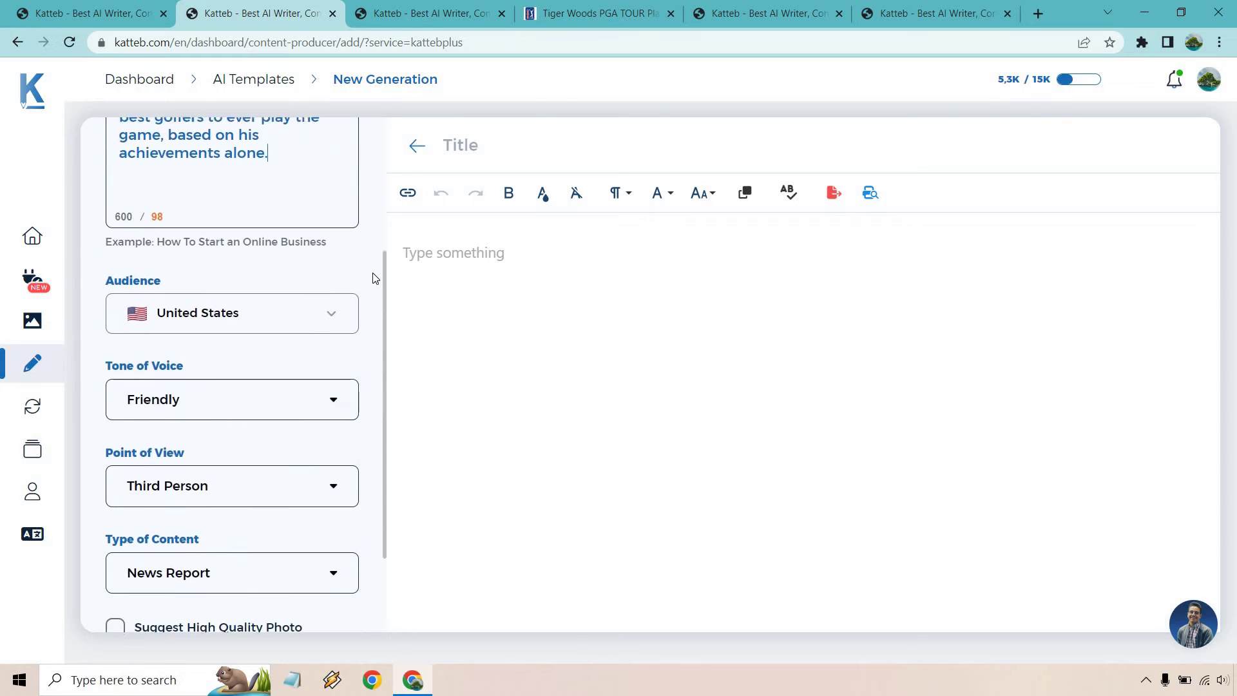
{"action": "scroll", "coordinate": [375, 277], "scroll_direction": "down", "scroll_amount": 1}
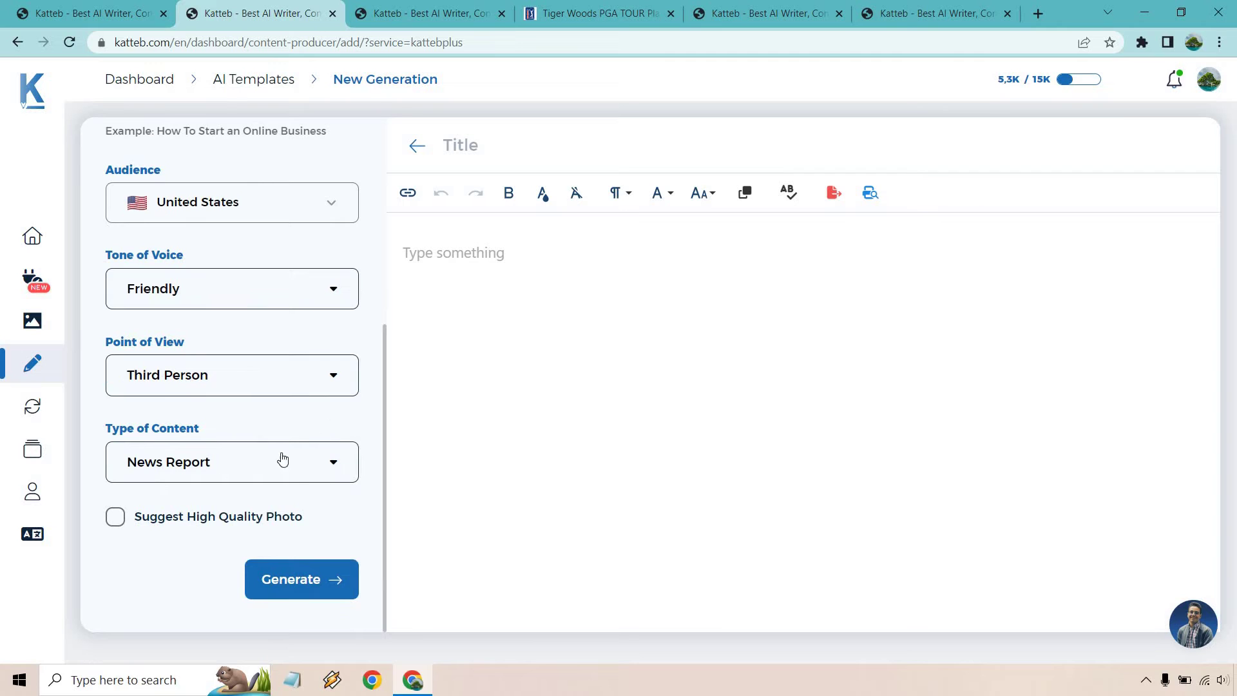
{"action": "scroll", "coordinate": [373, 351], "scroll_direction": "up", "scroll_amount": 3}
{"action": "scroll", "coordinate": [373, 351], "scroll_direction": "down", "scroll_amount": 3}
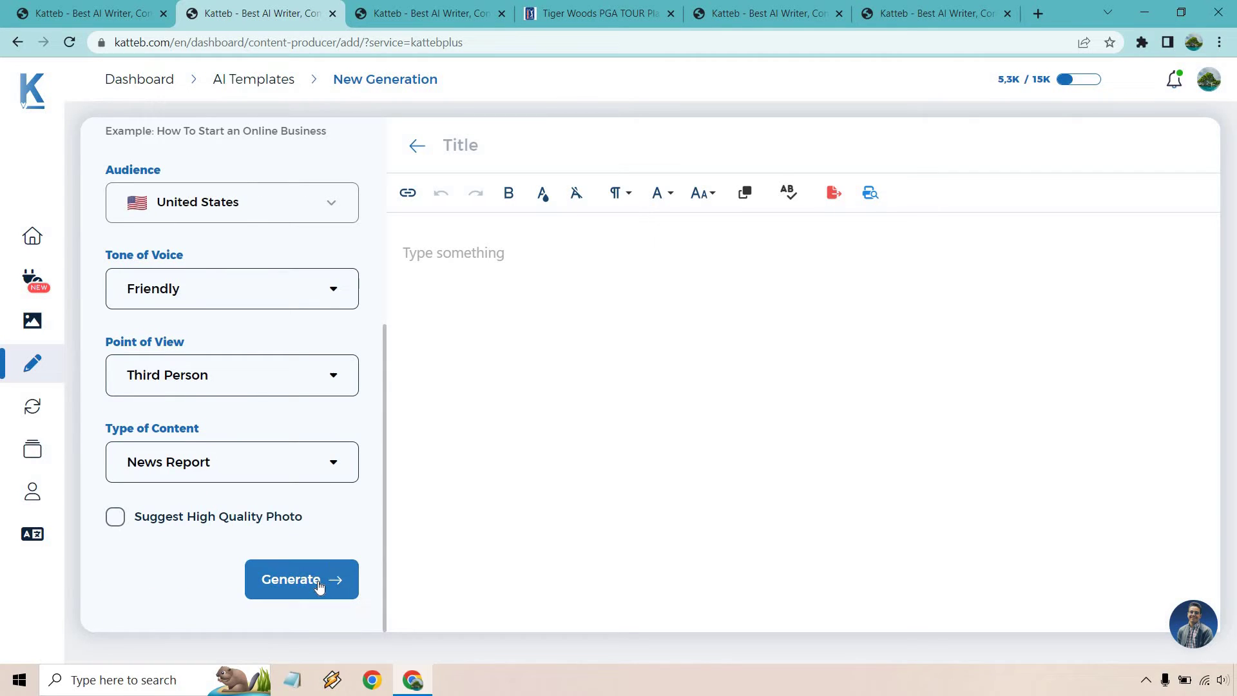
{"action": "left_click", "coordinate": [319, 581]}
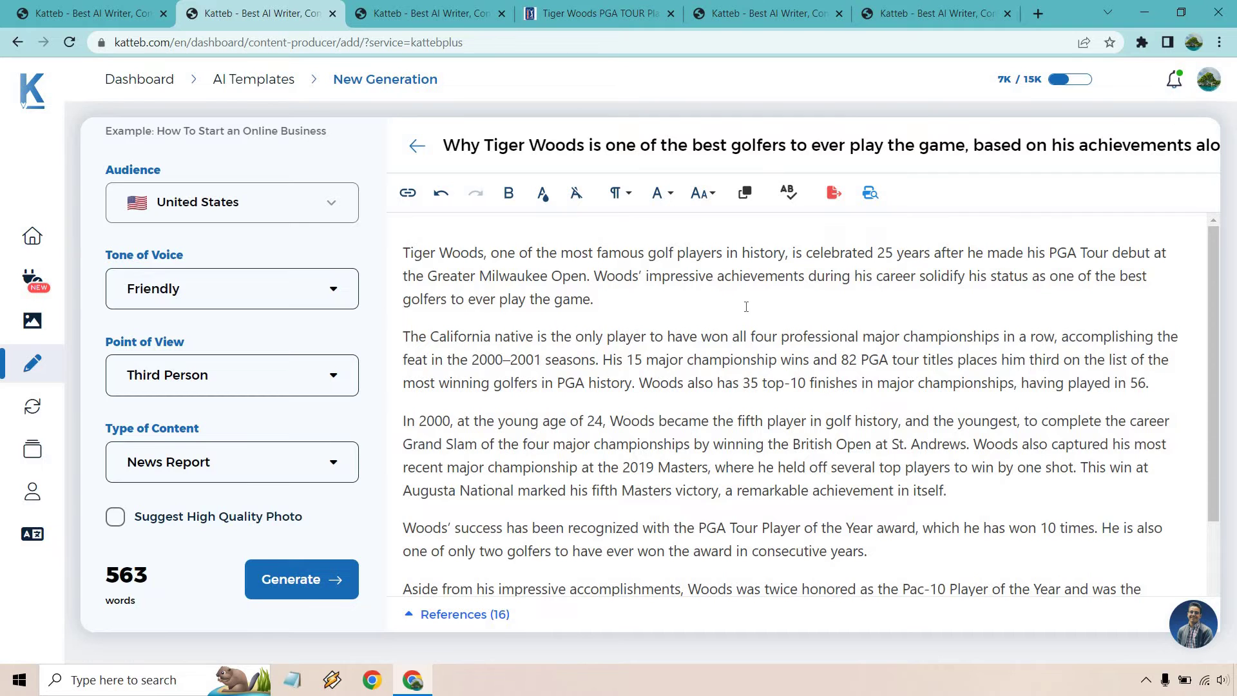
Read through the 563-word Tiger Woods report and expand its 16 references
{"action": "scroll", "coordinate": [746, 306], "scroll_direction": "down", "scroll_amount": 1}
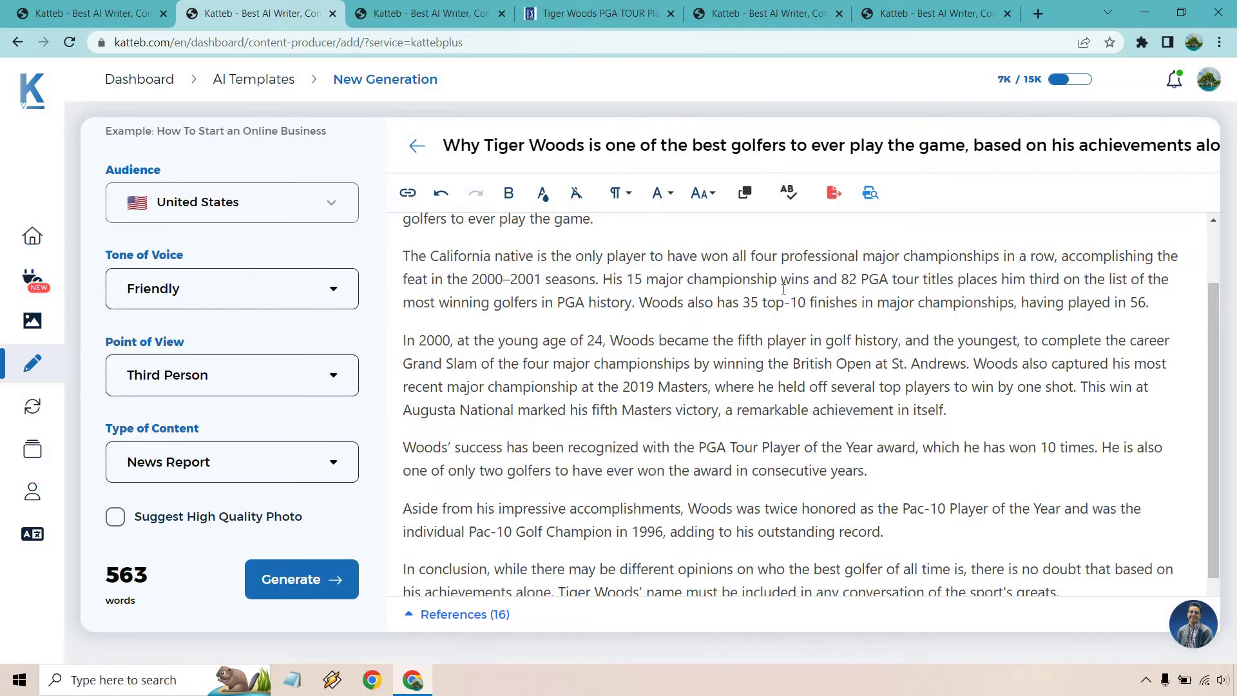
{"action": "scroll", "coordinate": [783, 289], "scroll_direction": "down", "scroll_amount": 1}
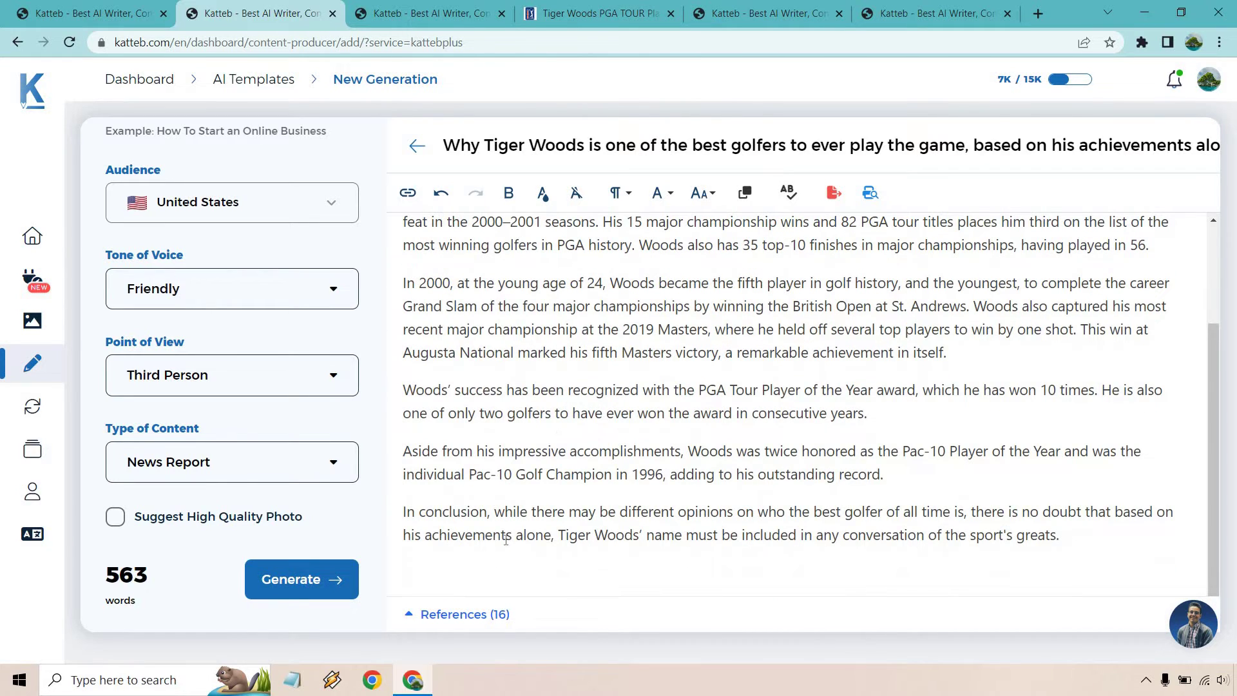
{"action": "left_click", "coordinate": [465, 615]}
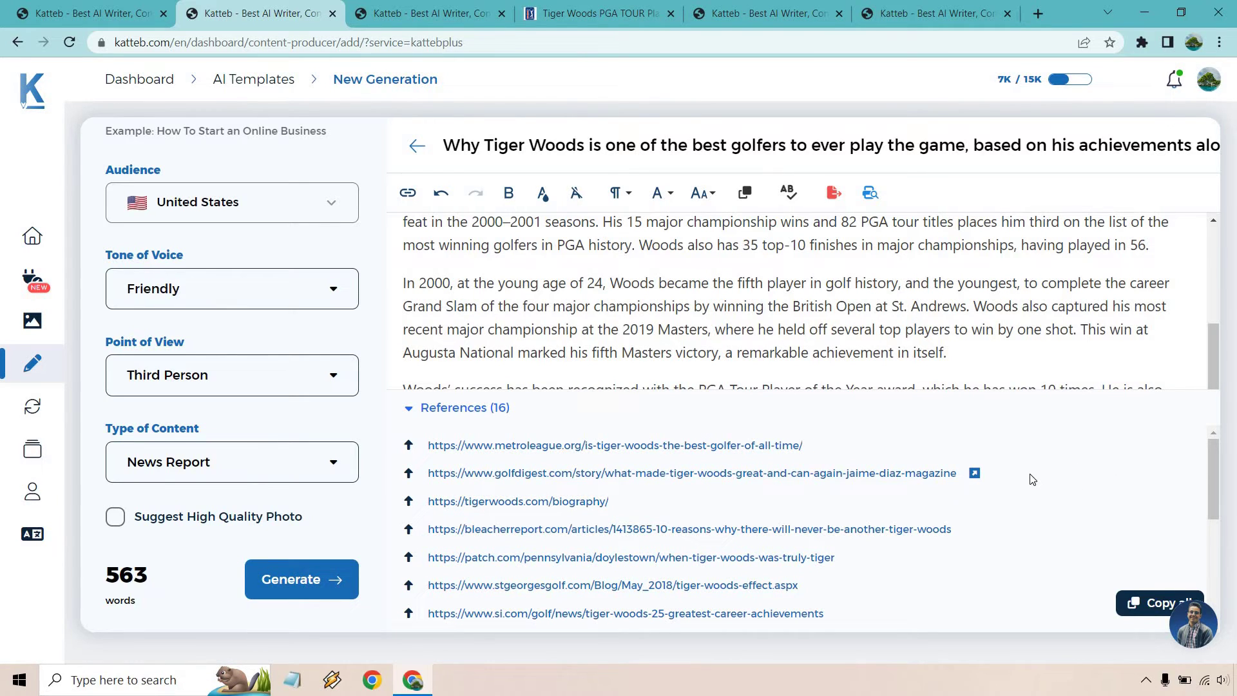
Review the reference sources, collapse the References panel, and move to the Credible Writer tab
{"action": "scroll", "coordinate": [1030, 478], "scroll_direction": "down", "scroll_amount": 3}
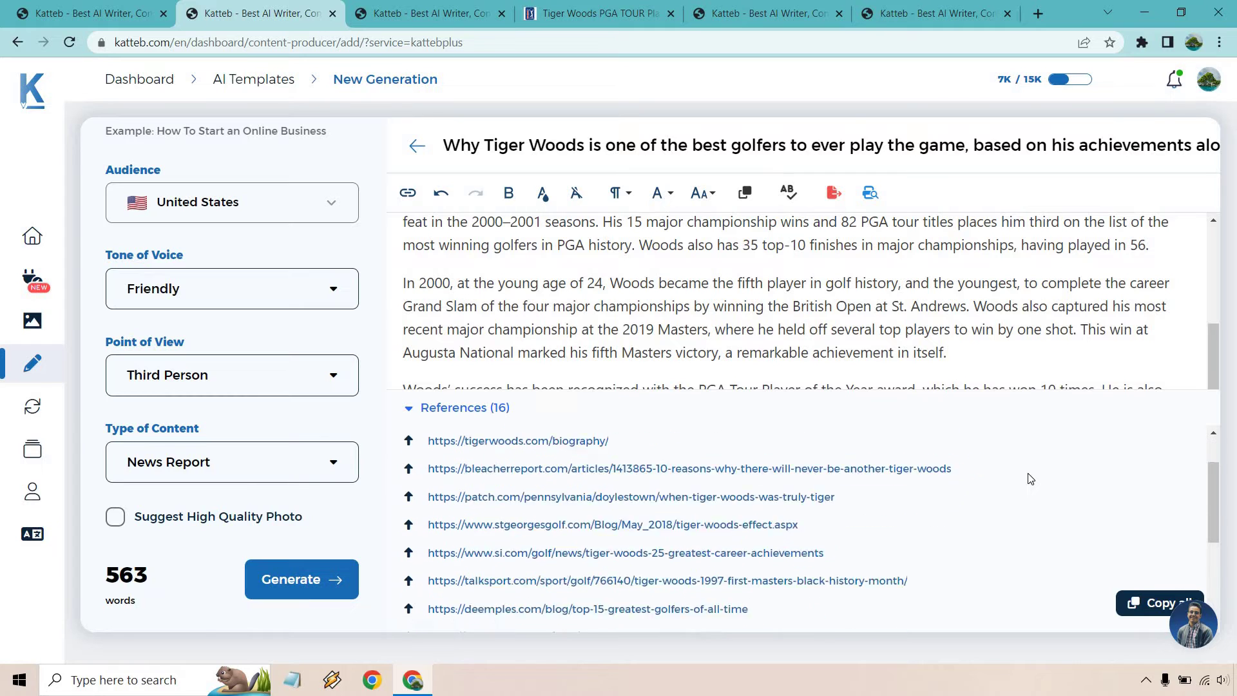
{"action": "scroll", "coordinate": [1030, 478], "scroll_direction": "down", "scroll_amount": 1}
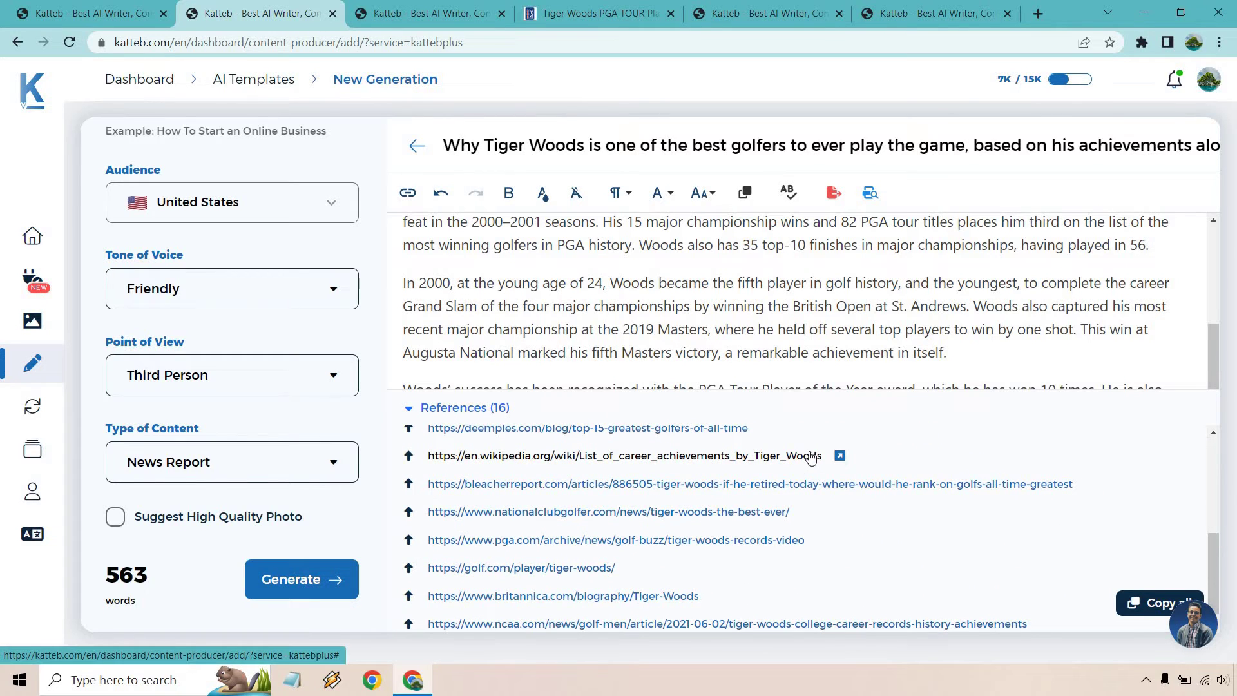
{"action": "scroll", "coordinate": [726, 548], "scroll_direction": "down", "scroll_amount": 1}
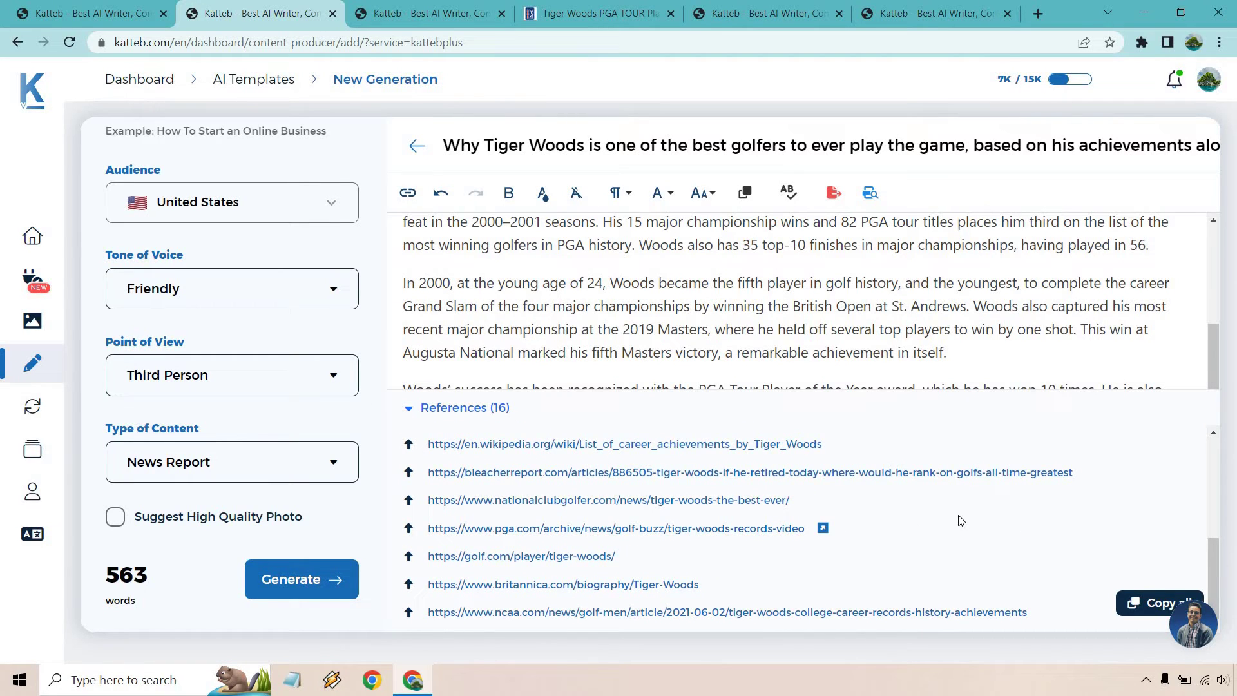
{"action": "scroll", "coordinate": [960, 520], "scroll_direction": "up", "scroll_amount": 3}
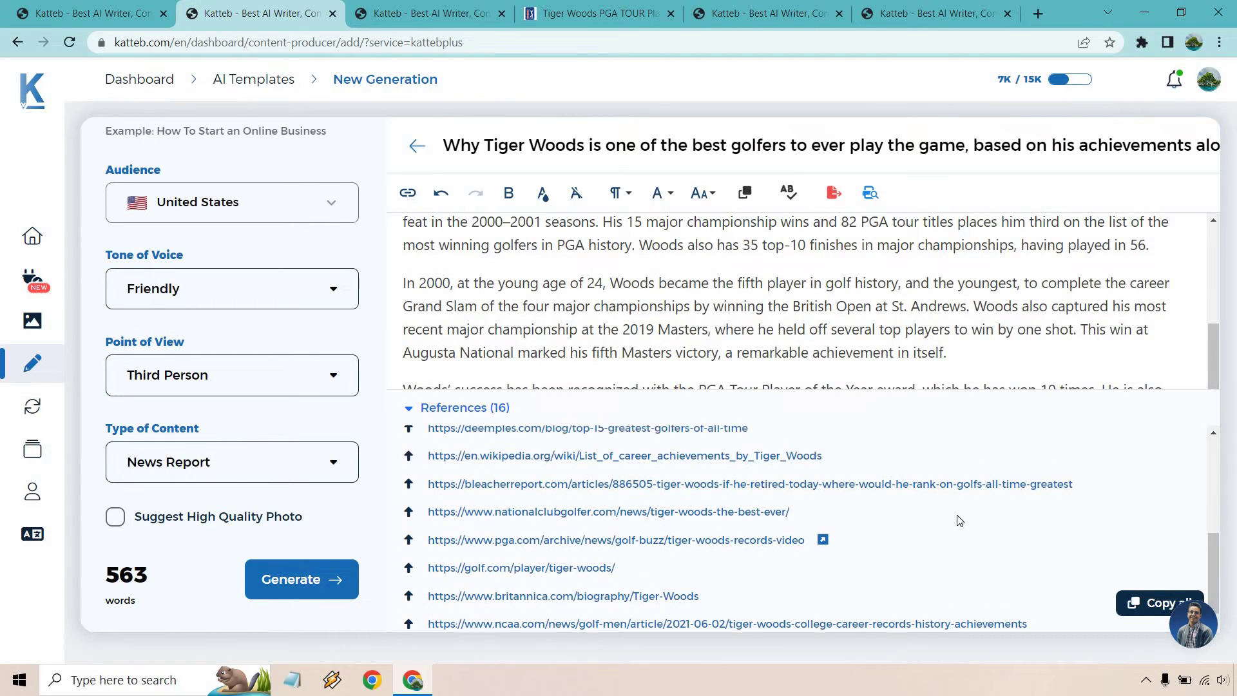
{"action": "left_click", "coordinate": [478, 409]}
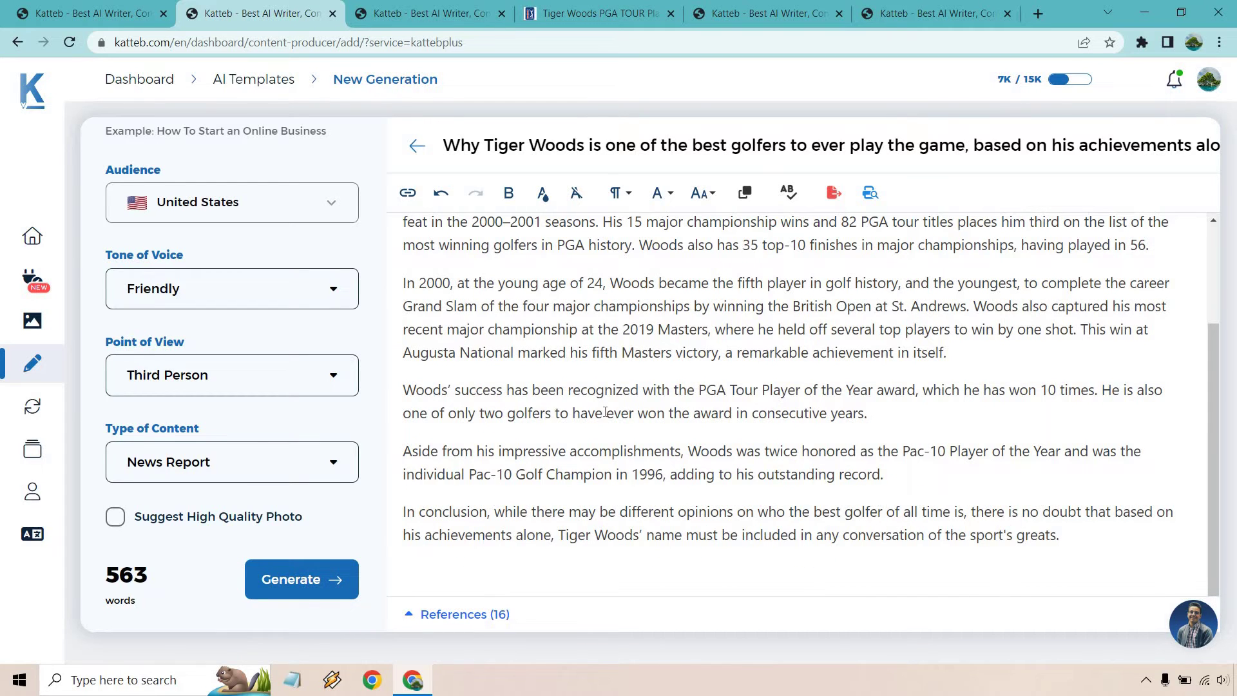
{"action": "left_click", "coordinate": [412, 13]}
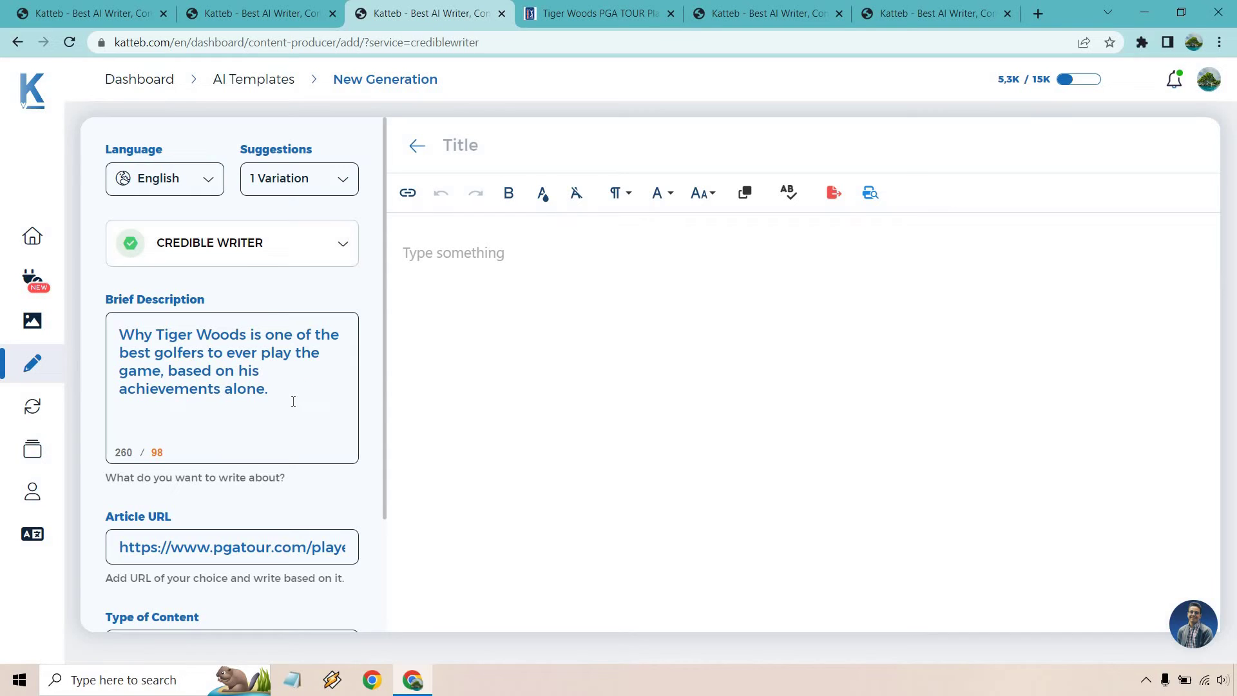
Check the Tiger Woods brief against the PGA Tour profile, then generate the news report
{"action": "left_click_drag", "start_coordinate": [269, 390], "coordinate": [240, 296]}
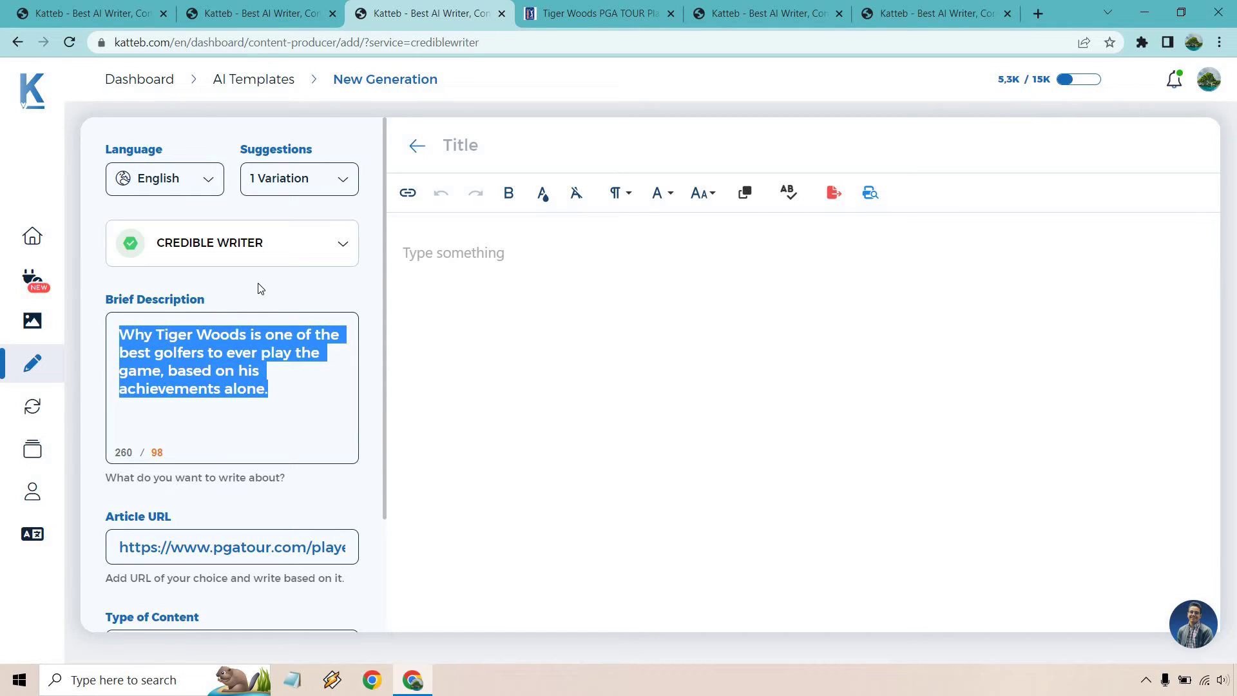
{"action": "left_click", "coordinate": [266, 288]}
{"action": "scroll", "coordinate": [309, 302], "scroll_direction": "down", "scroll_amount": 2}
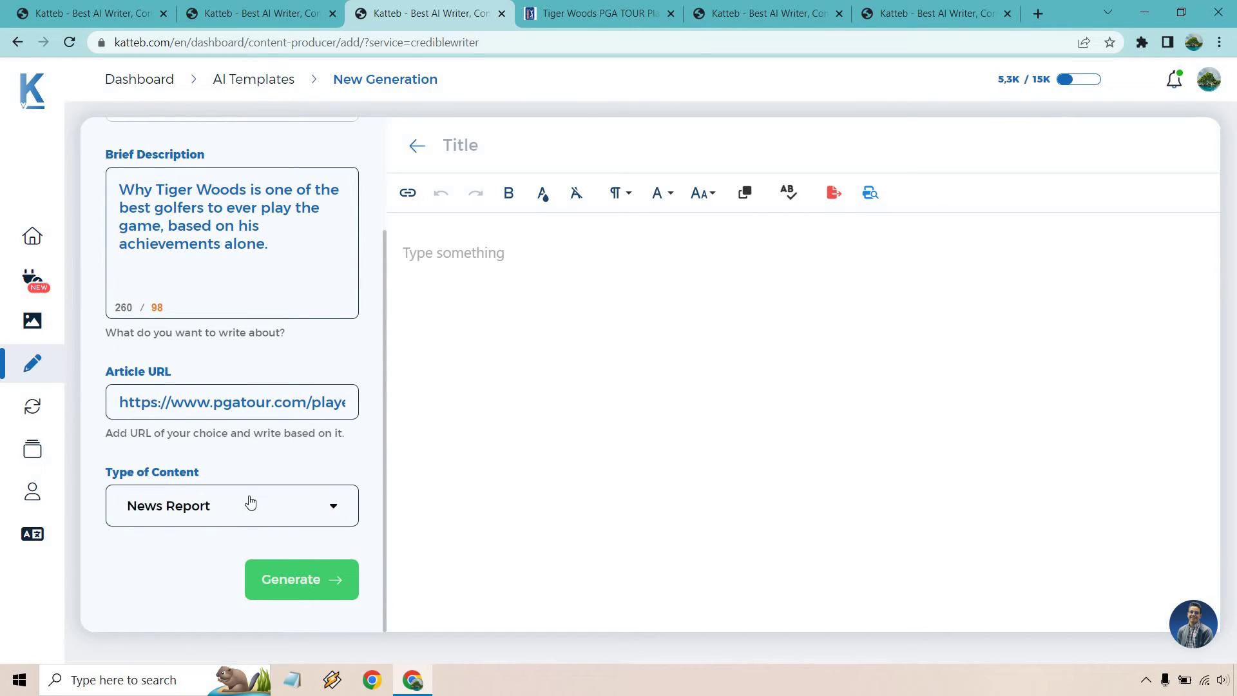
{"action": "left_click", "coordinate": [559, 13]}
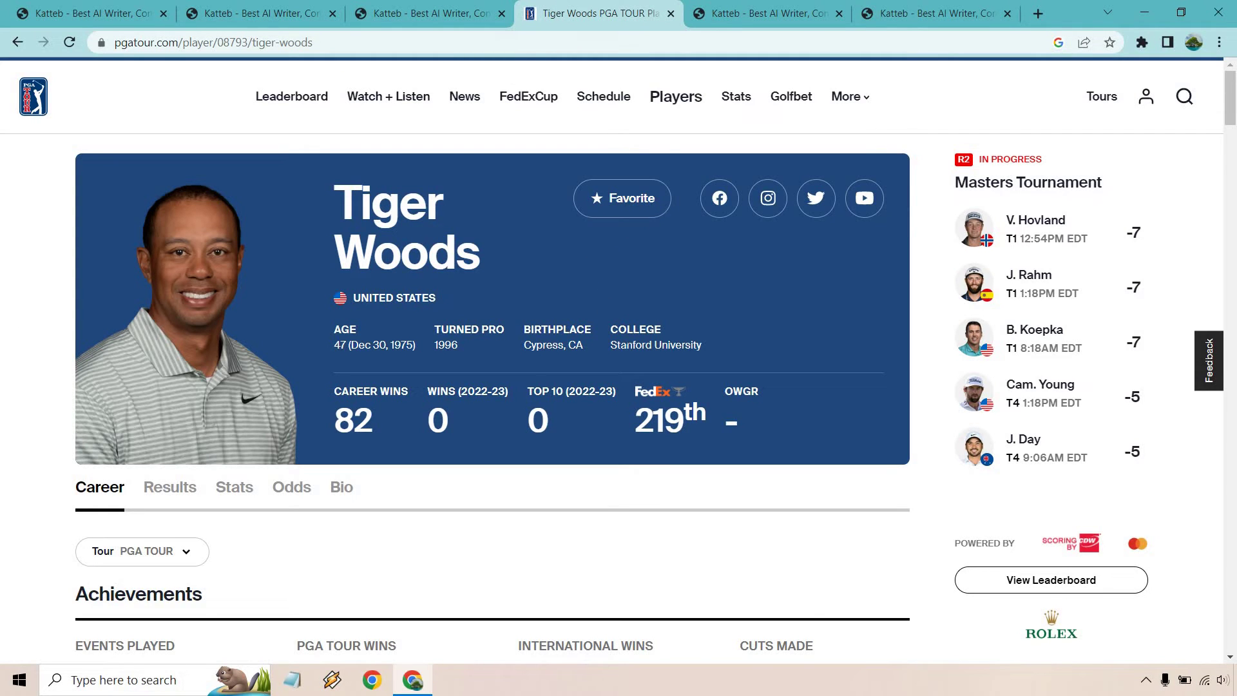
{"action": "scroll", "coordinate": [623, 269], "scroll_direction": "down", "scroll_amount": 7}
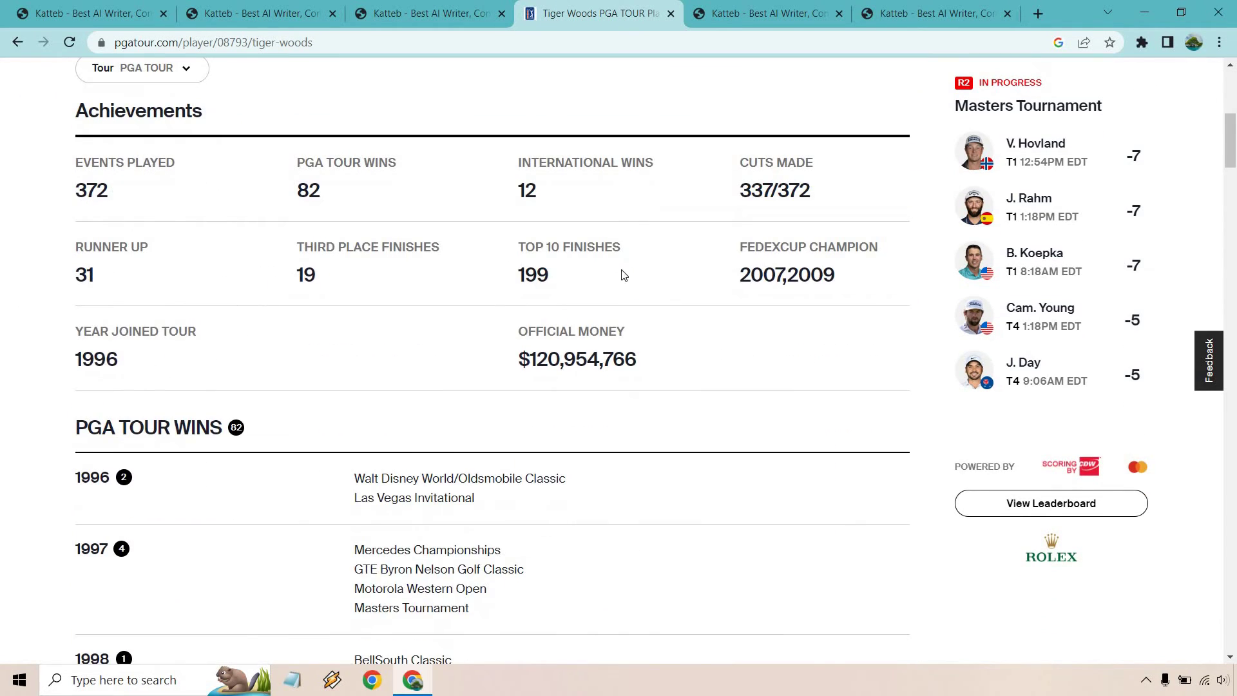
{"action": "scroll", "coordinate": [648, 380], "scroll_direction": "up", "scroll_amount": 7}
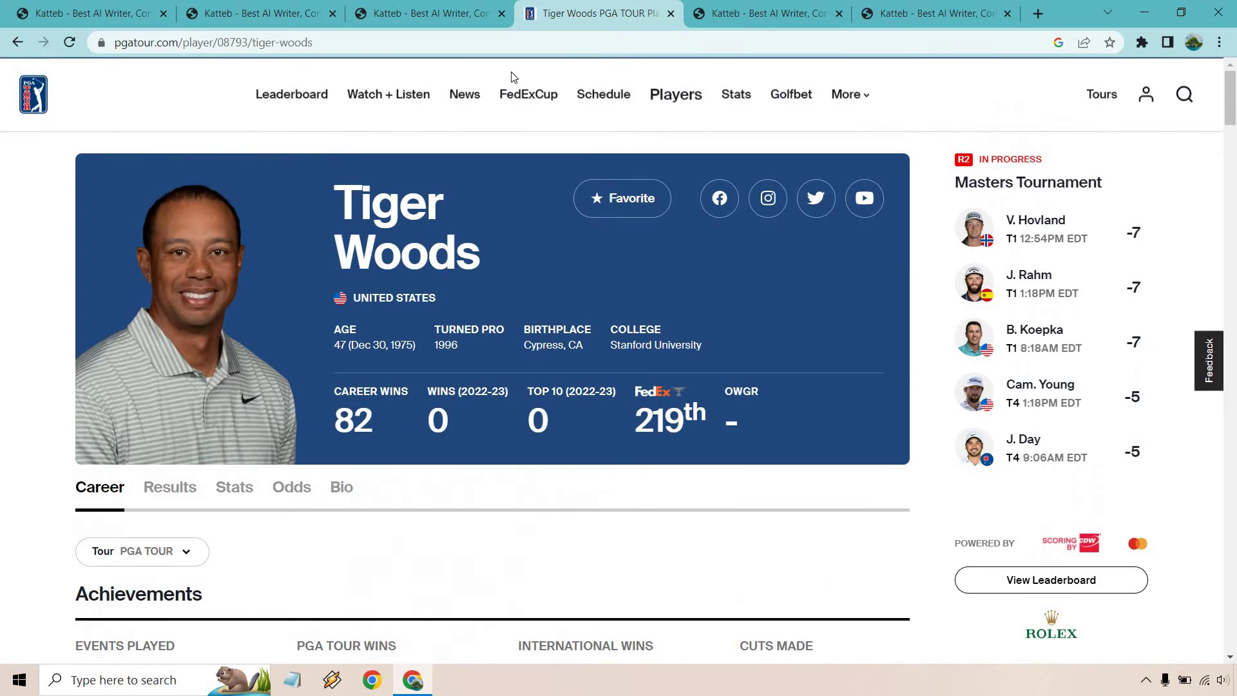
{"action": "left_click", "coordinate": [429, 13]}
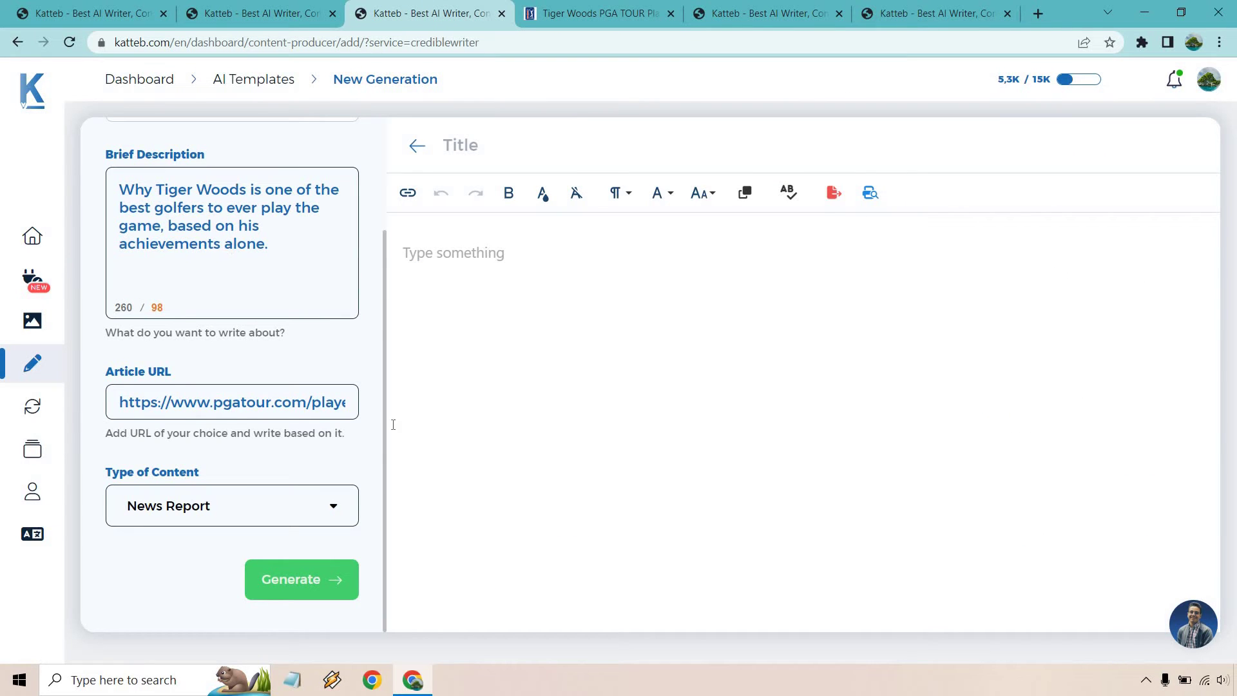
{"action": "left_click", "coordinate": [311, 583]}
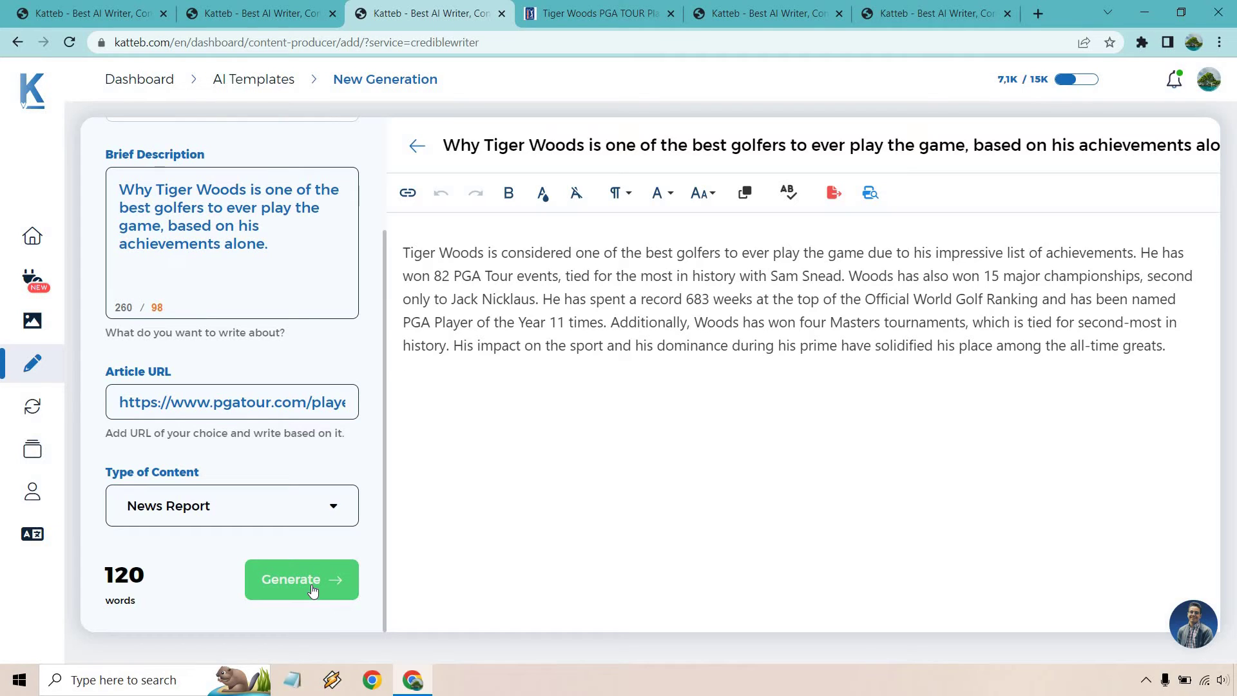
Compare the 120-word report with the Tiger Woods PGA Tour player profile
{"action": "left_click", "coordinate": [596, 14]}
{"action": "left_click", "coordinate": [435, 6]}
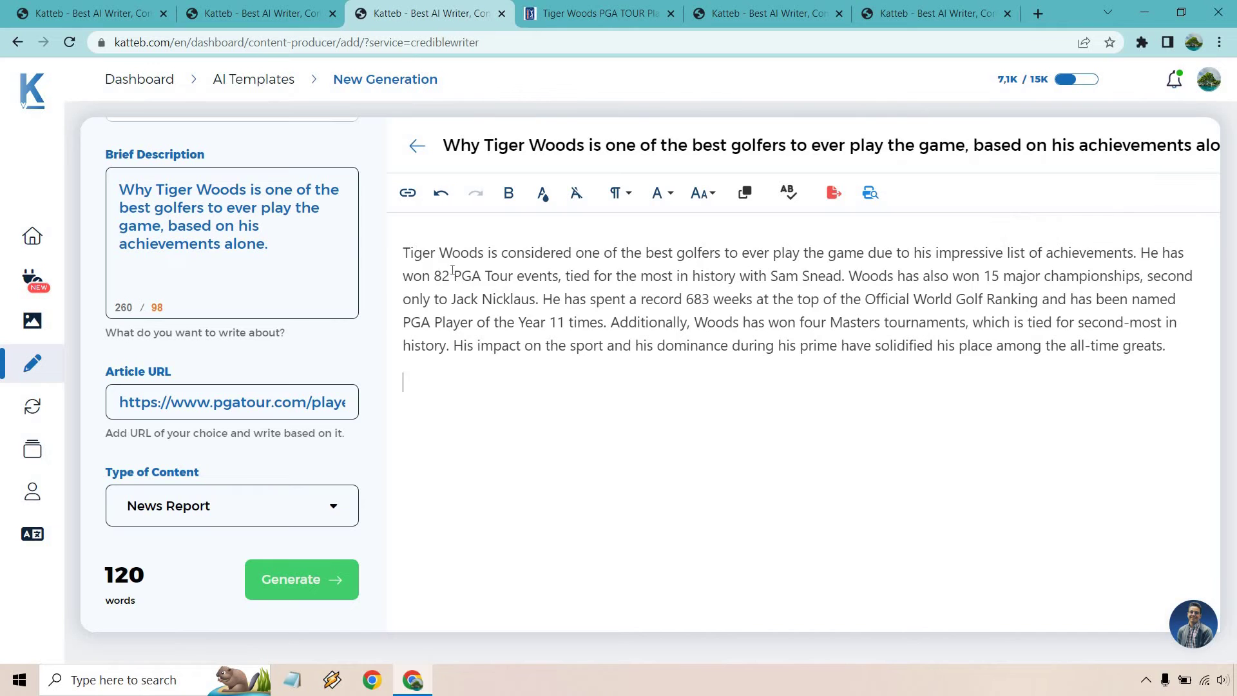
{"action": "left_click_drag", "start_coordinate": [411, 276], "coordinate": [554, 277]}
{"action": "key", "text": "ctrl+Tab"}
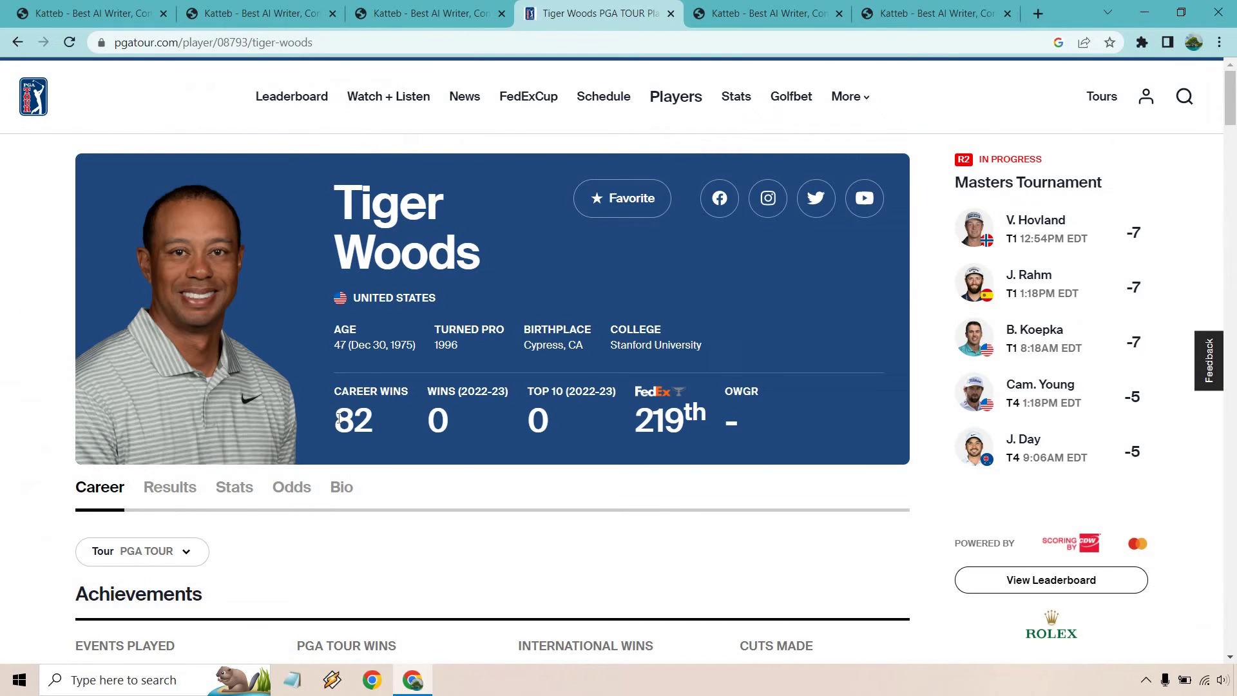
{"action": "left_click_drag", "start_coordinate": [338, 418], "coordinate": [380, 416]}
{"action": "left_click", "coordinate": [435, 13]}
{"action": "left_click", "coordinate": [795, 303]}
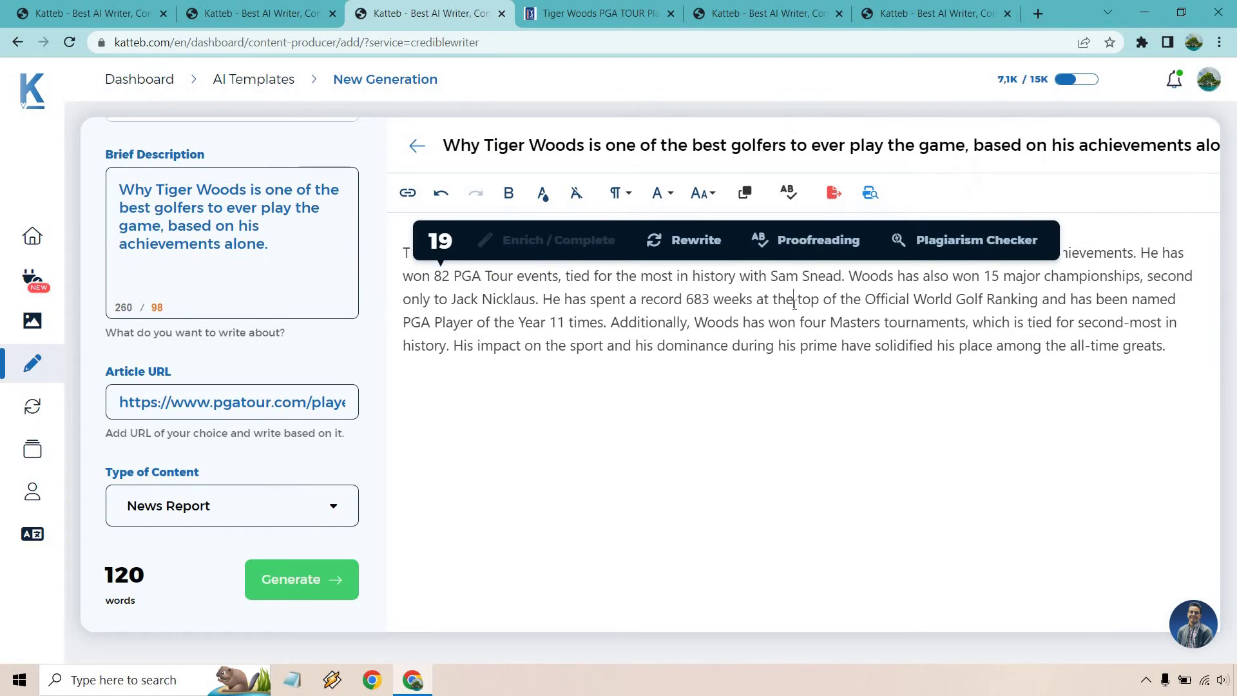
{"action": "left_click", "coordinate": [563, 13]}
{"action": "key", "text": "ctrl+f"}
{"action": "type", "text": "15"}
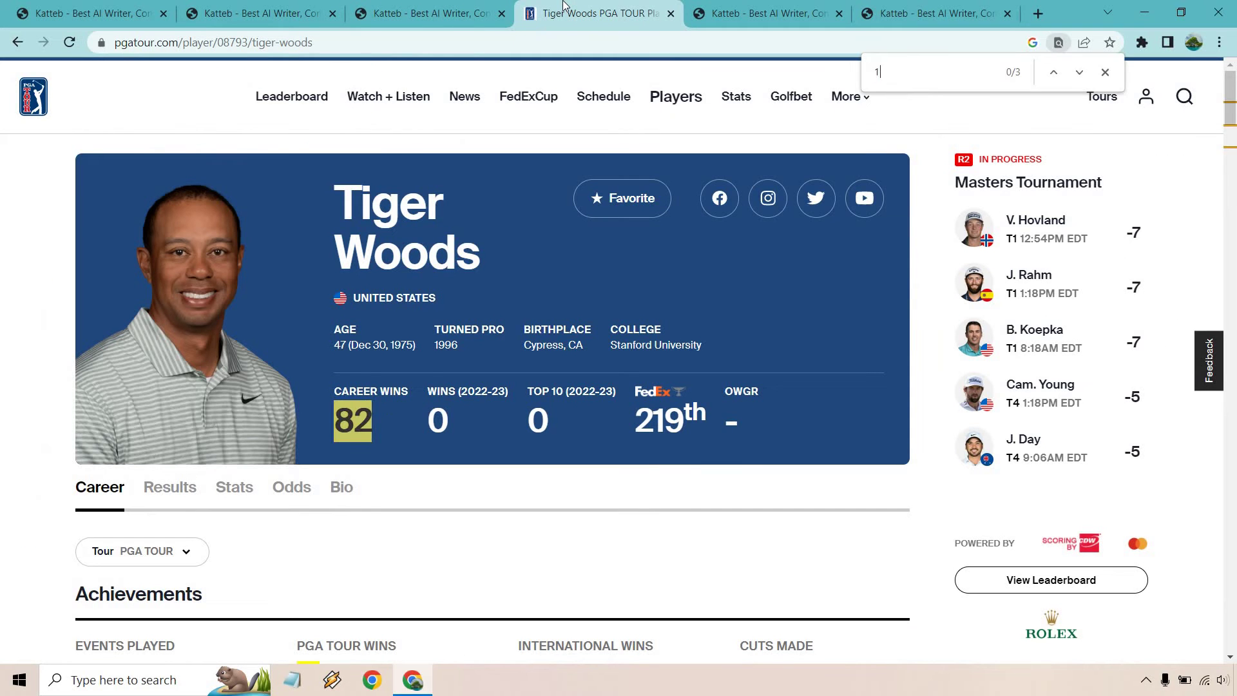
{"action": "key", "text": "BackSpace"}
{"action": "key", "text": "BackSpace"}
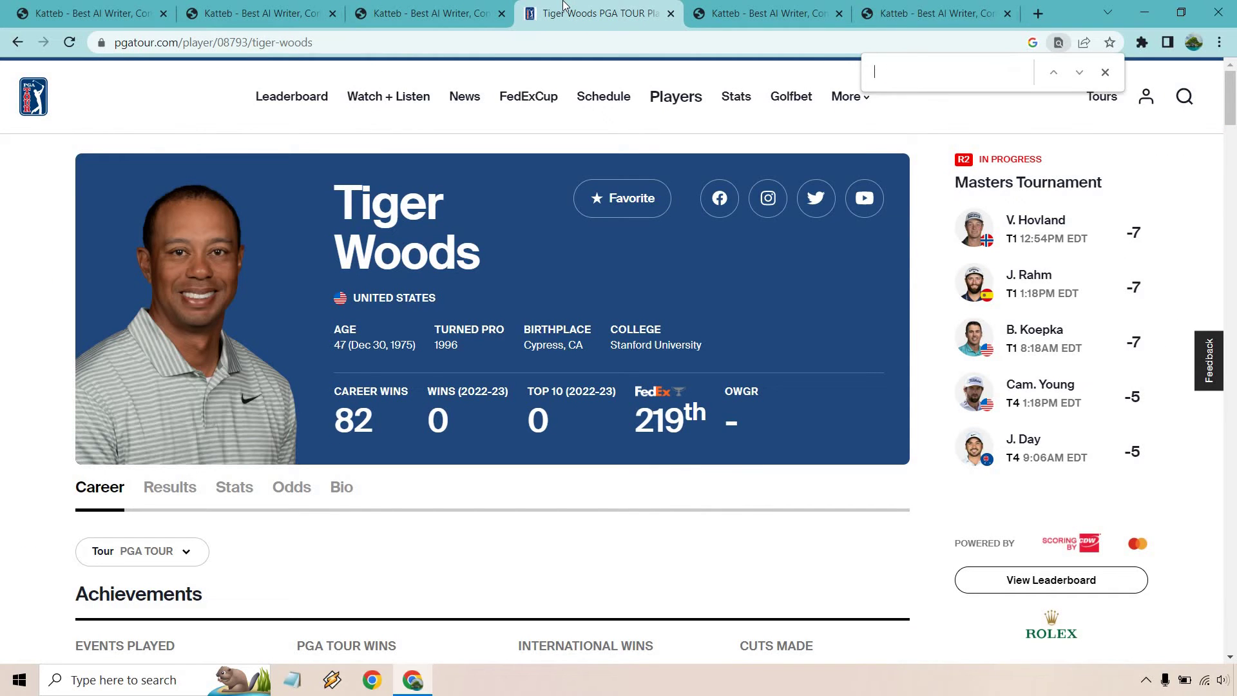
{"action": "key", "text": "Escape"}
{"action": "scroll", "coordinate": [799, 283], "scroll_direction": "down", "scroll_amount": 6}
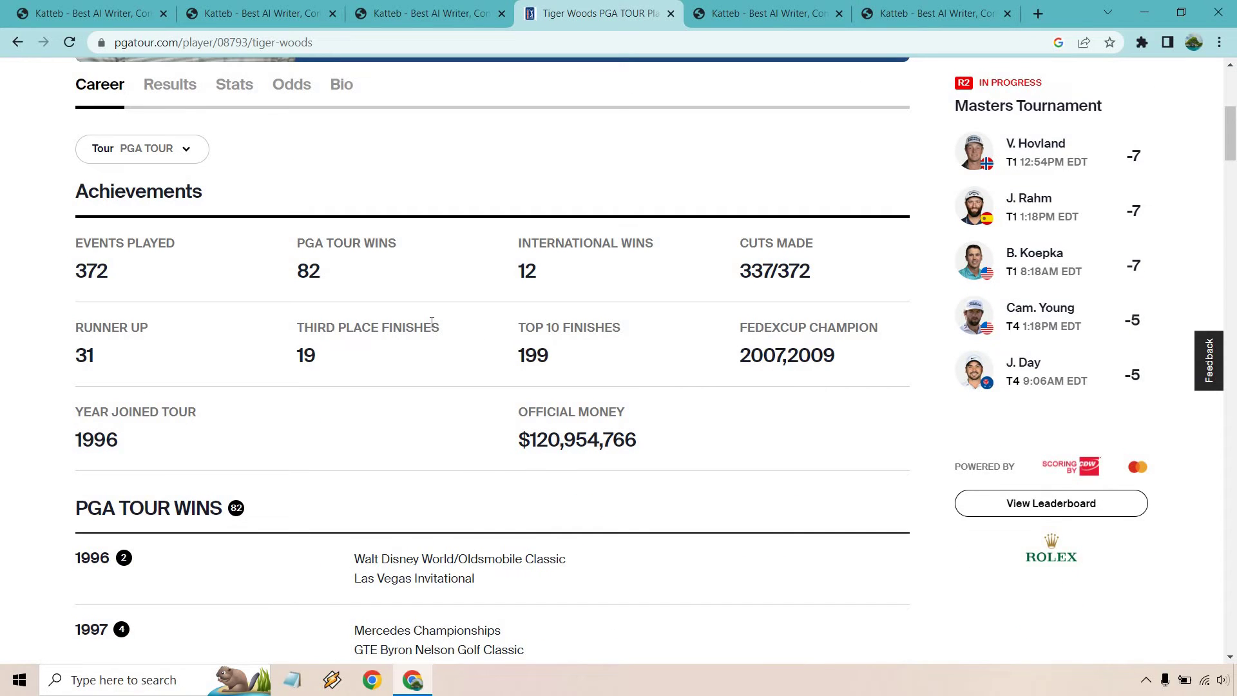
{"action": "key", "text": "ctrl+f"}
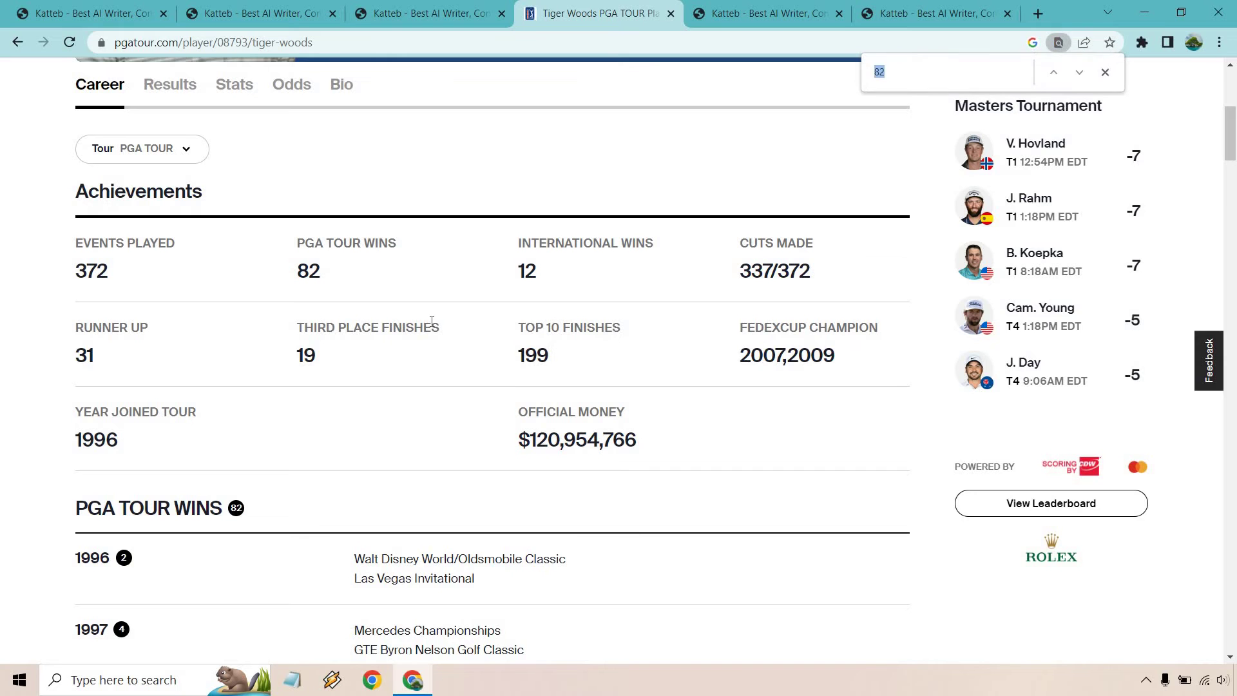
{"action": "type", "text": "major"}
{"action": "left_click", "coordinate": [1105, 72]}
{"action": "scroll", "coordinate": [857, 289], "scroll_direction": "down", "scroll_amount": 10}
{"action": "scroll", "coordinate": [857, 288], "scroll_direction": "down", "scroll_amount": 20}
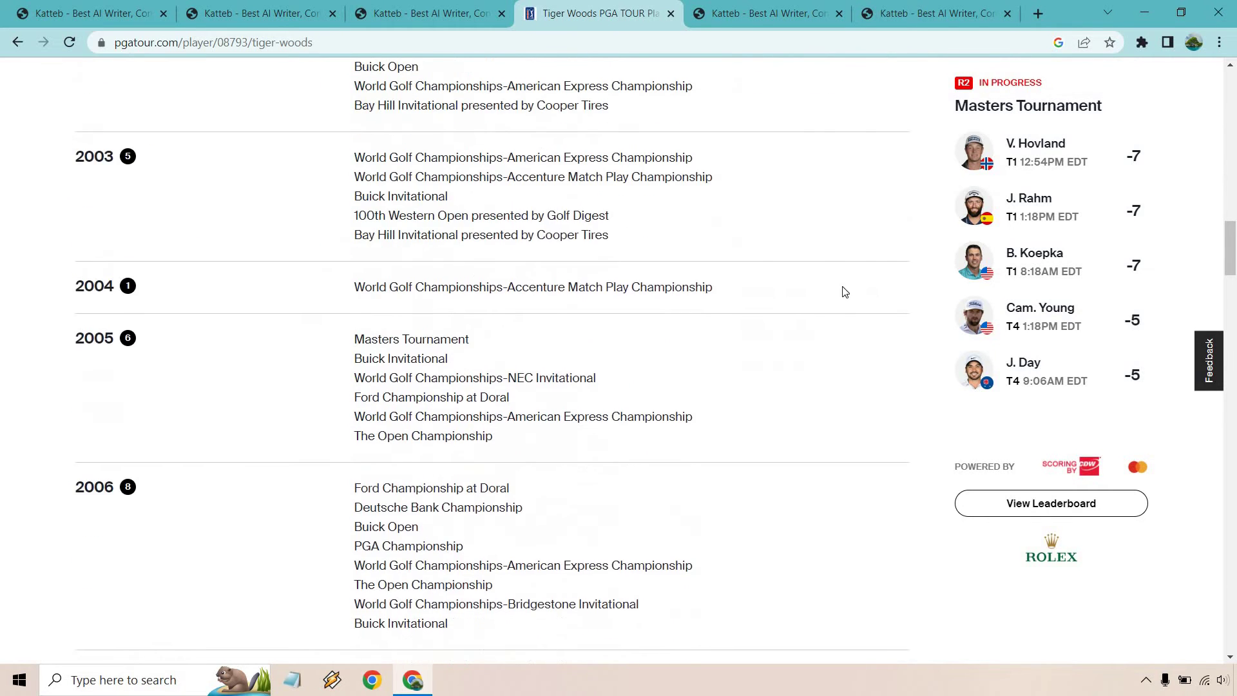
{"action": "scroll", "coordinate": [784, 291], "scroll_direction": "up", "scroll_amount": 20}
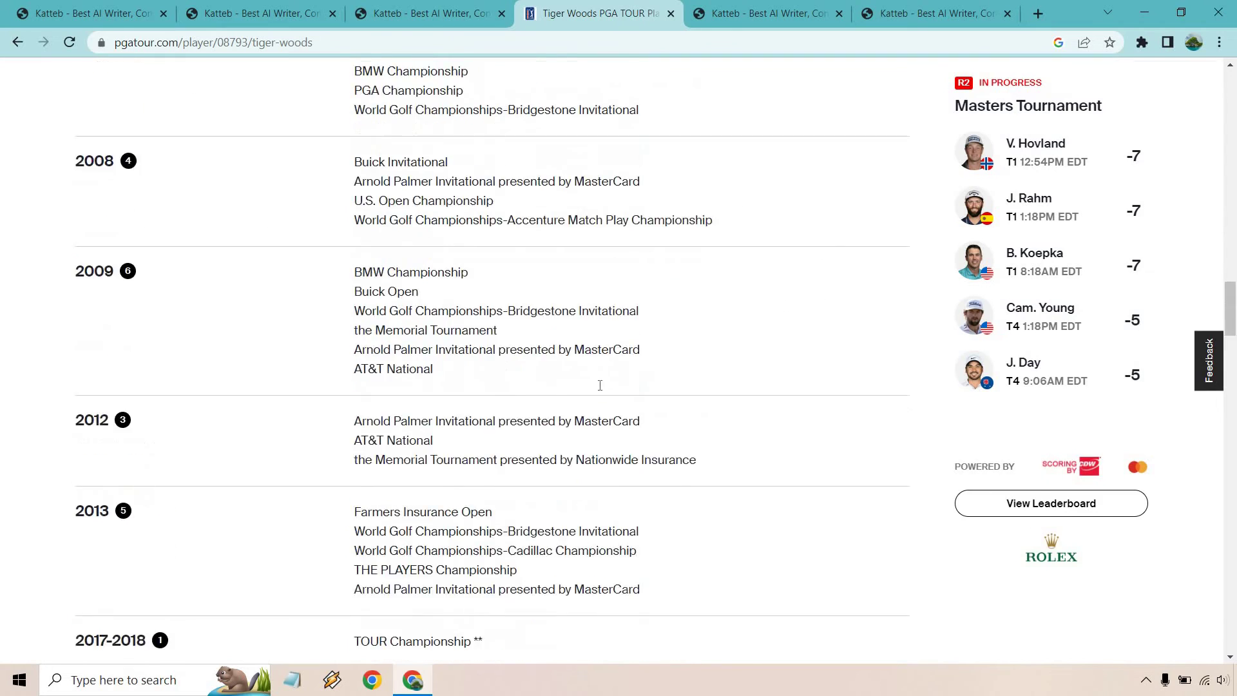
{"action": "scroll", "coordinate": [593, 438], "scroll_direction": "up", "scroll_amount": 6}
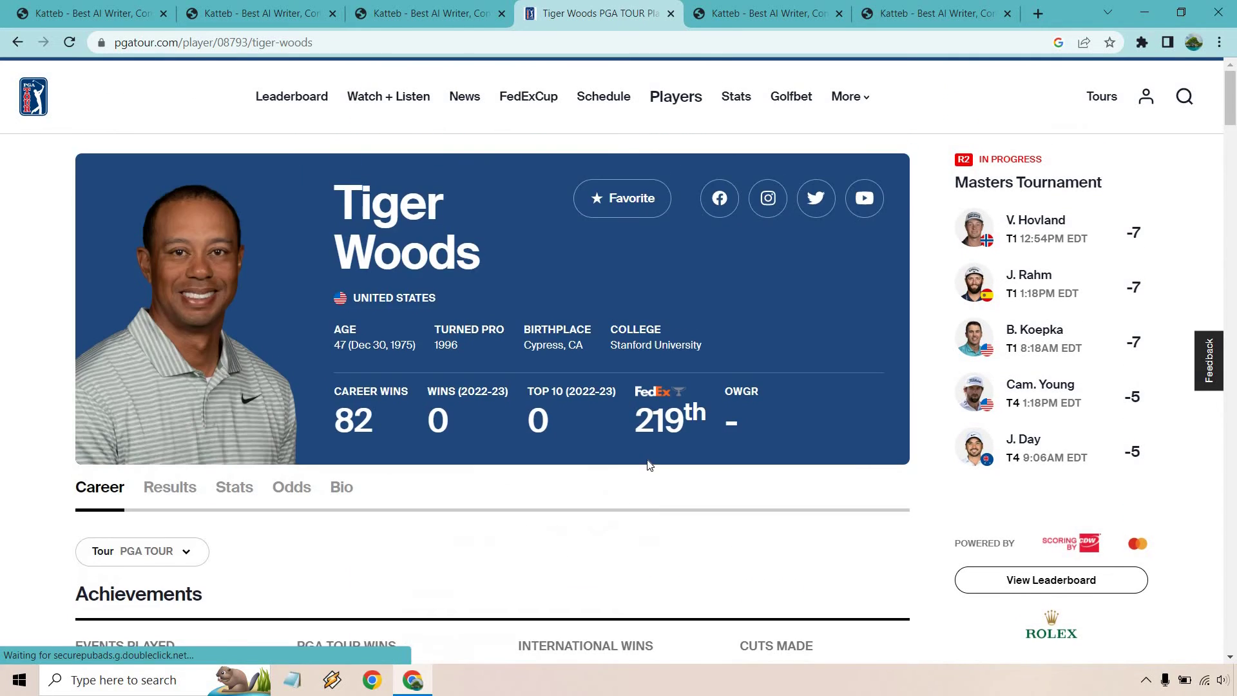
{"action": "scroll", "coordinate": [649, 461], "scroll_direction": "down", "scroll_amount": 3}
{"action": "scroll", "coordinate": [649, 462], "scroll_direction": "up", "scroll_amount": 3}
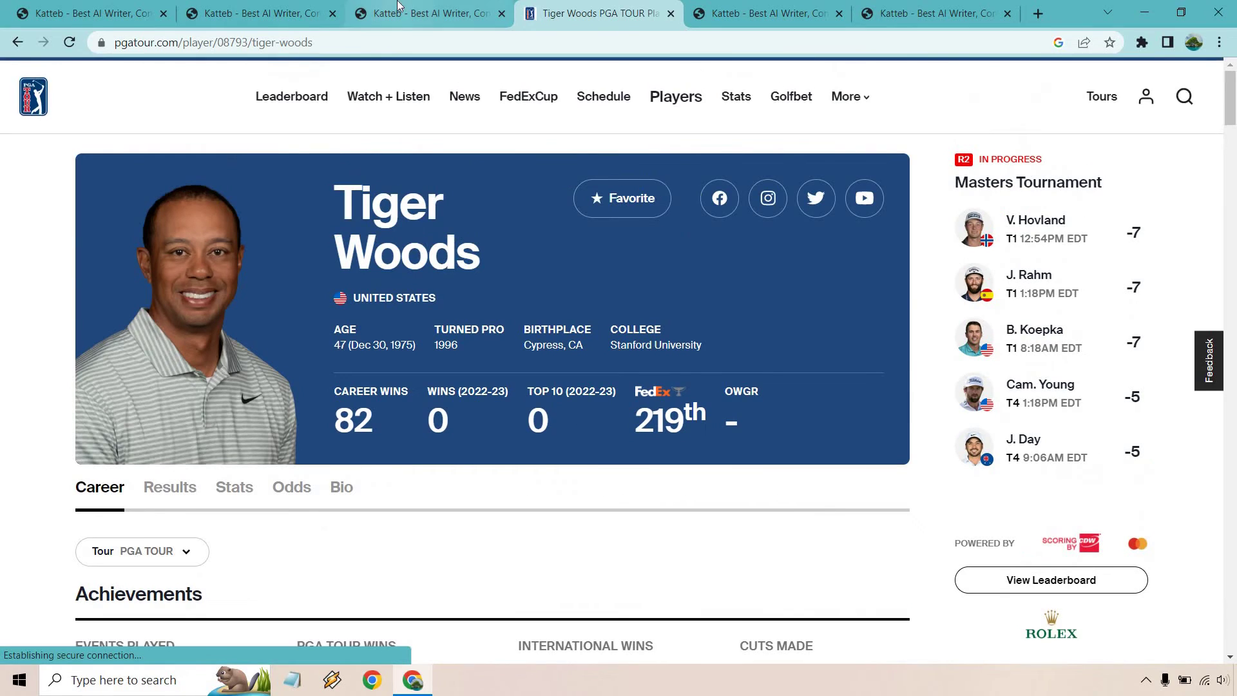
{"action": "left_click", "coordinate": [405, 7]}
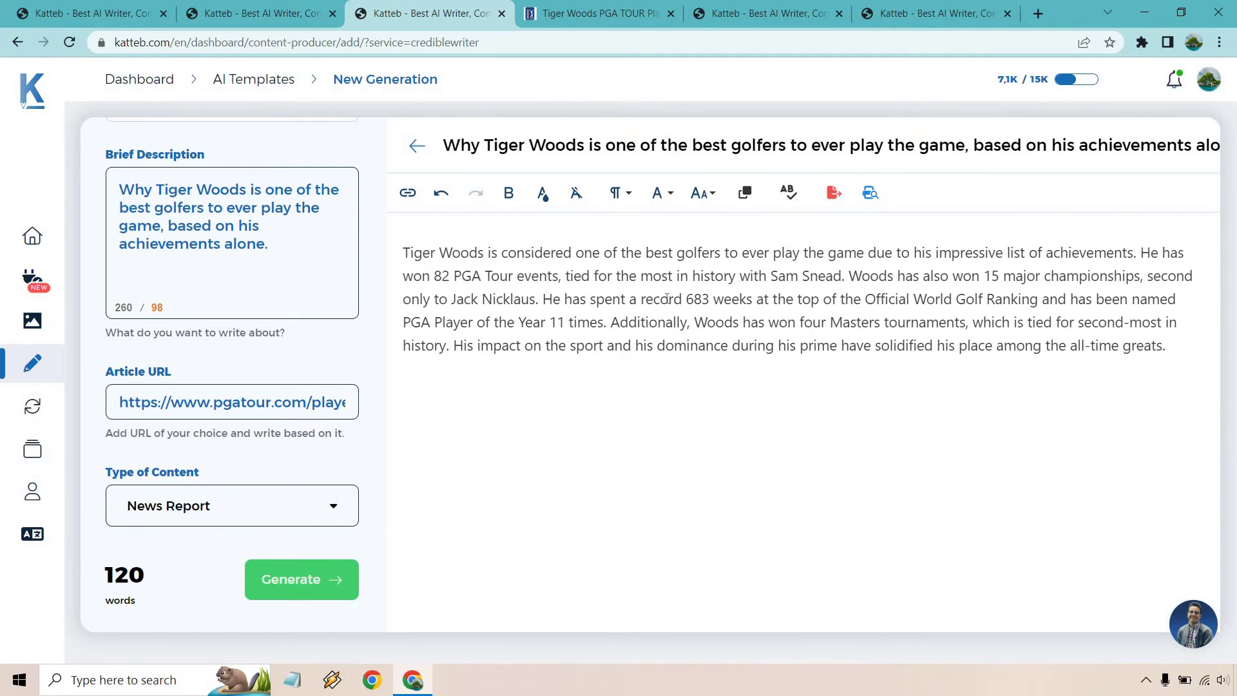
{"action": "left_click", "coordinate": [599, 13]}
{"action": "scroll", "coordinate": [710, 342], "scroll_direction": "down", "scroll_amount": 3}
{"action": "scroll", "coordinate": [635, 253], "scroll_direction": "down", "scroll_amount": 1}
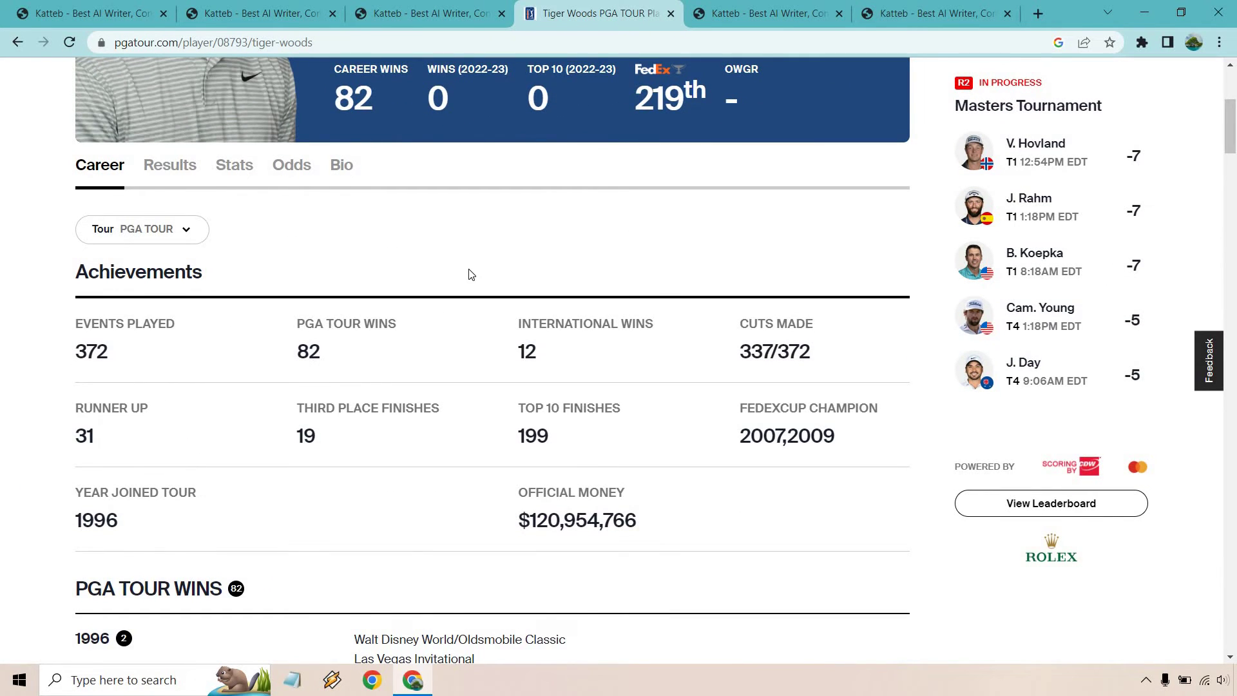
{"action": "key", "text": "ctrl+f"}
{"action": "type", "text": "player"}
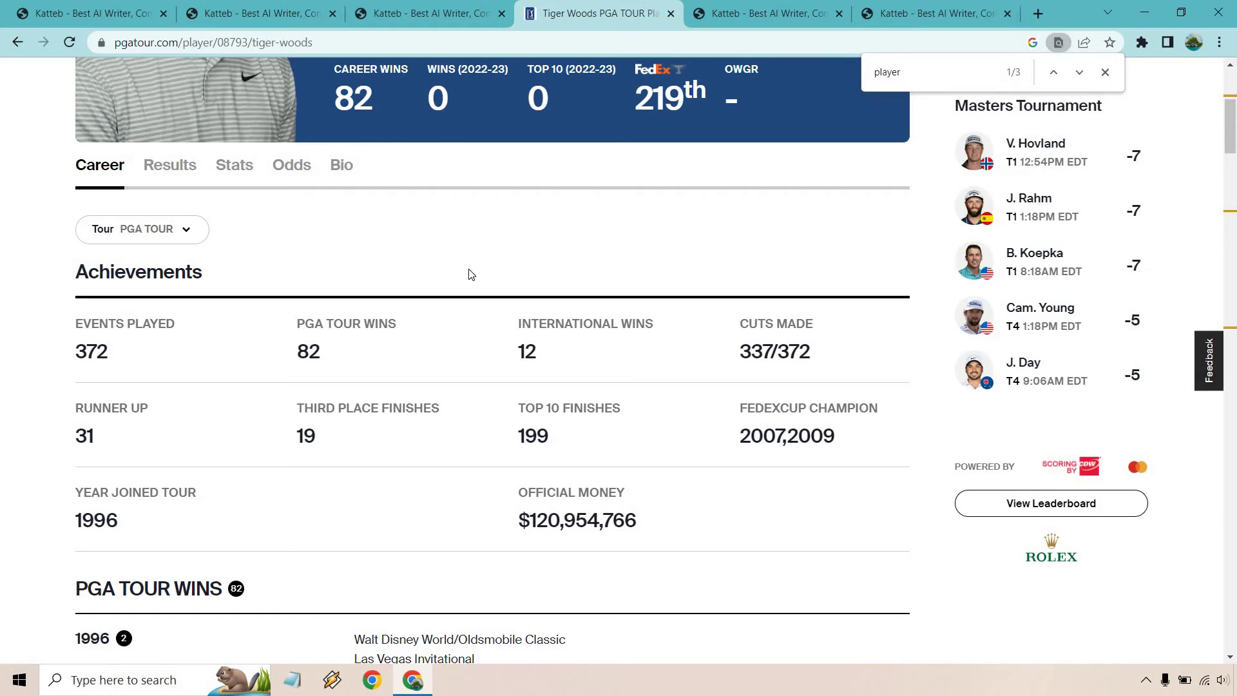
{"action": "key", "text": "Return"}
{"action": "key", "text": "Return"}
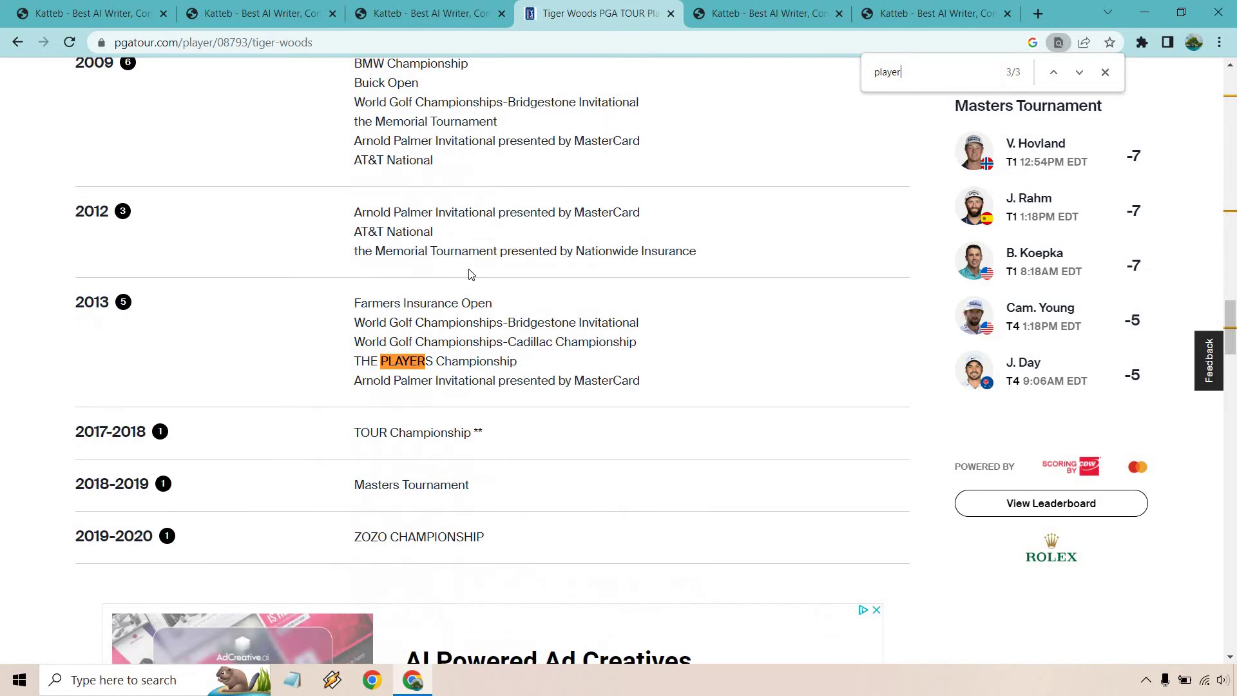
{"action": "left_click", "coordinate": [1105, 72]}
{"action": "scroll", "coordinate": [869, 221], "scroll_direction": "up", "scroll_amount": 10}
{"action": "left_click", "coordinate": [437, 5]}
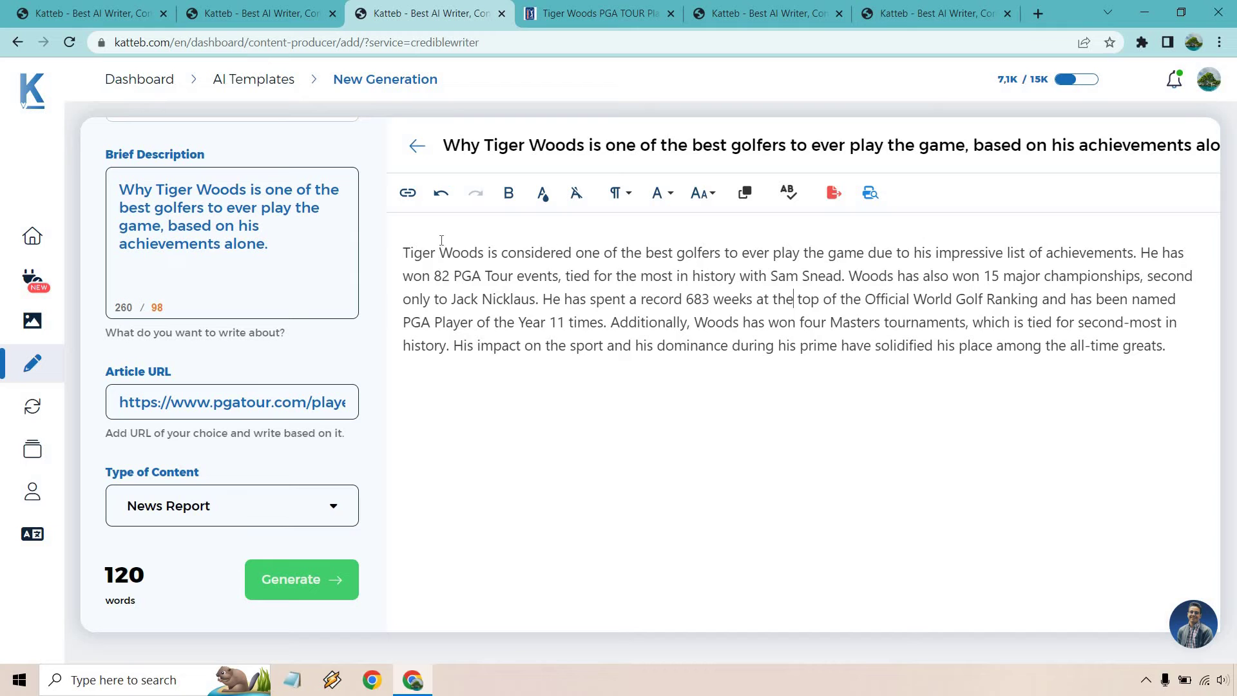
{"action": "left_click", "coordinate": [597, 13]}
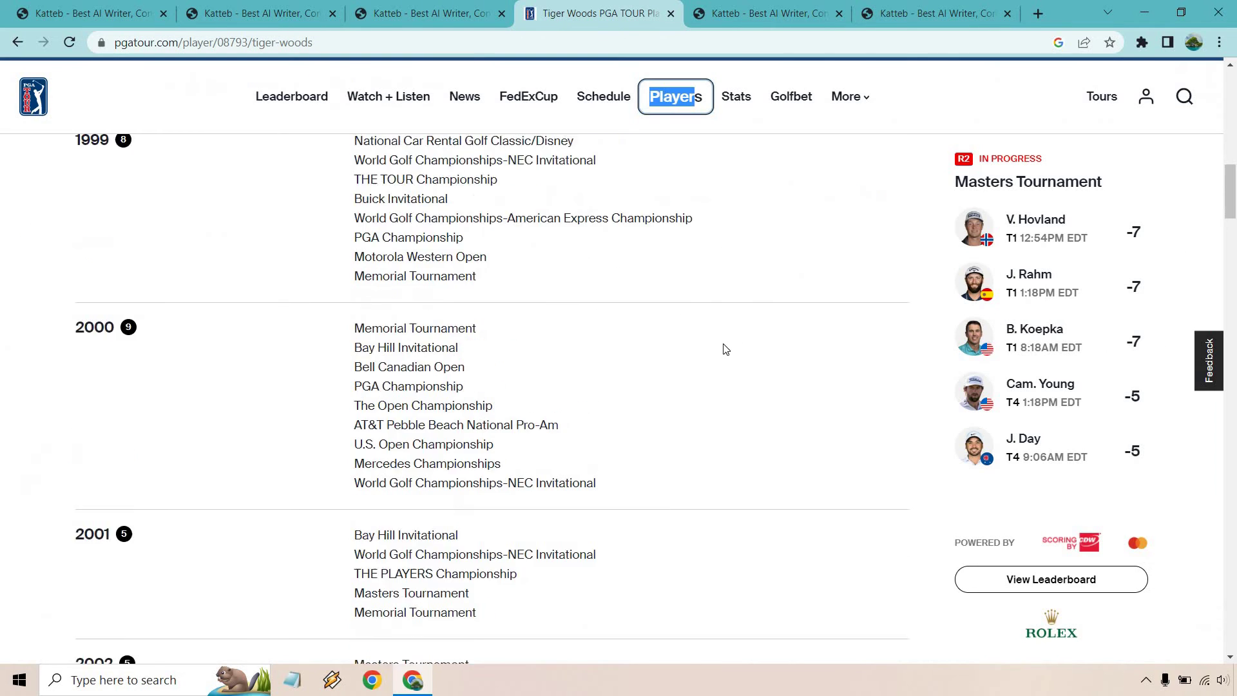
{"action": "scroll", "coordinate": [671, 384], "scroll_direction": "down", "scroll_amount": 5}
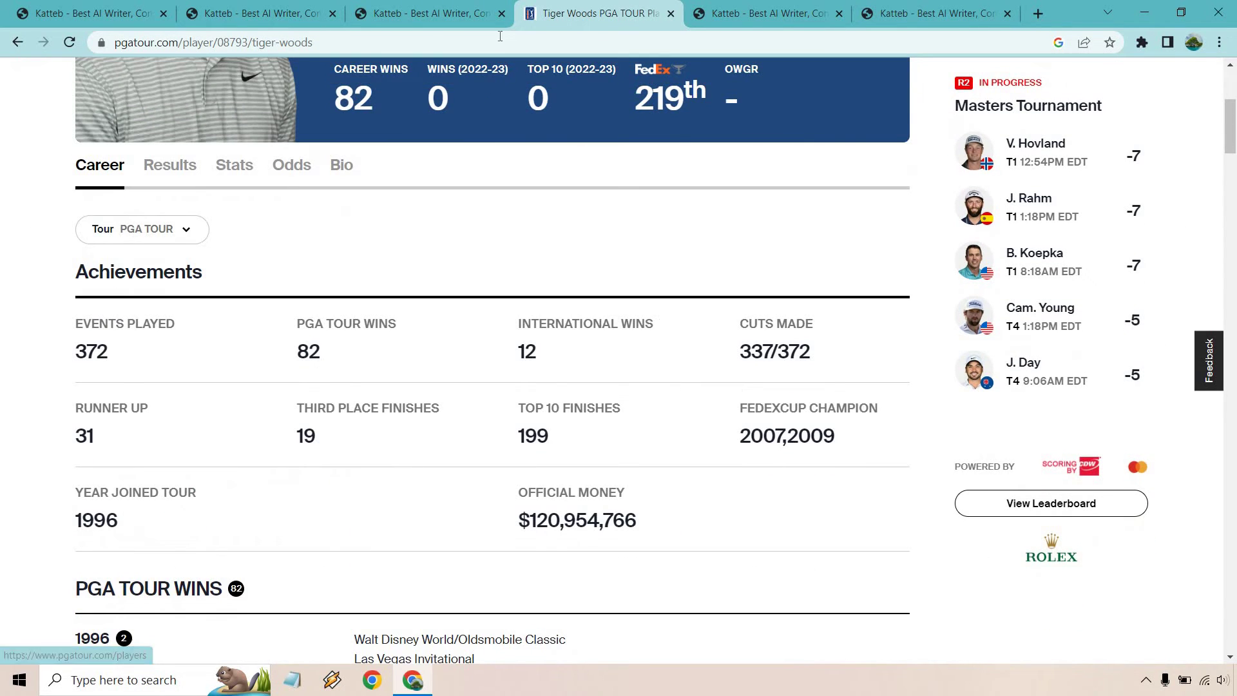
{"action": "left_click", "coordinate": [444, 13]}
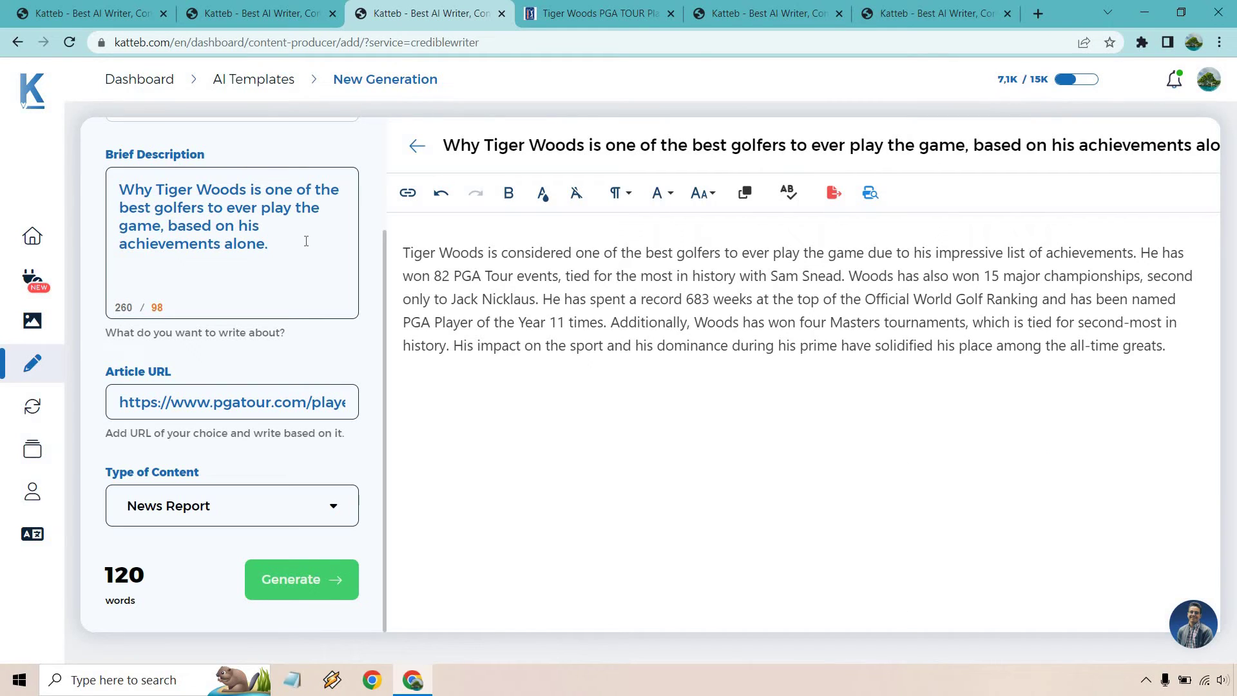
End the brief with 'official money made, and how much it is.' and regenerate the report
{"action": "key", "text": "BackSpace"}
{"action": "key", "text": "BackSpace"}
{"action": "key", "text": "BackSpace"}
{"action": "key", "text": "BackSpace"}
{"action": "key", "text": "BackSpace"}
{"action": "key", "text": "BackSpace"}
{"action": "key", "text": "BackSpace"}
{"action": "key", "text": "BackSpace"}
{"action": "key", "text": "BackSpace"}
{"action": "key", "text": "BackSpace"}
{"action": "key", "text": "BackSpace"}
{"action": "key", "text": "BackSpace"}
{"action": "key", "text": "BackSpace"}
{"action": "key", "text": "BackSpace"}
{"action": "key", "text": "BackSpace"}
{"action": "key", "text": "BackSpace"}
{"action": "key", "text": "BackSpace"}
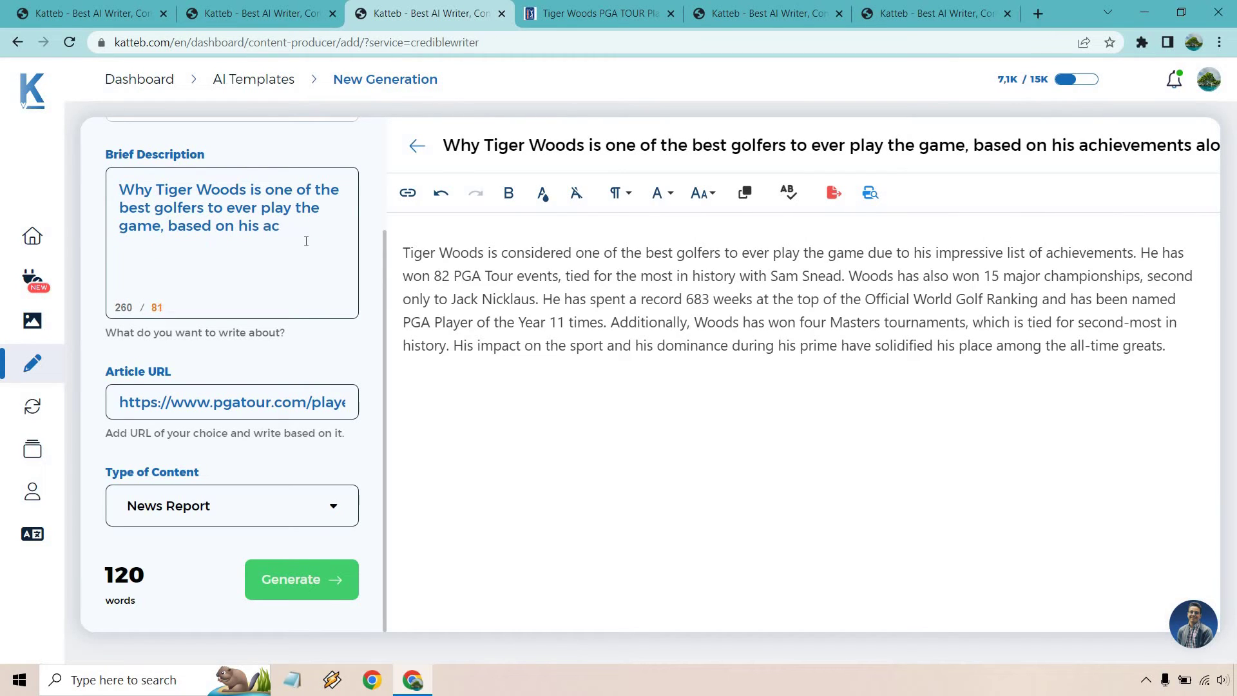
{"action": "key", "text": "BackSpace"}
{"action": "key", "text": "BackSpace"}
{"action": "left_click", "coordinate": [580, 13]}
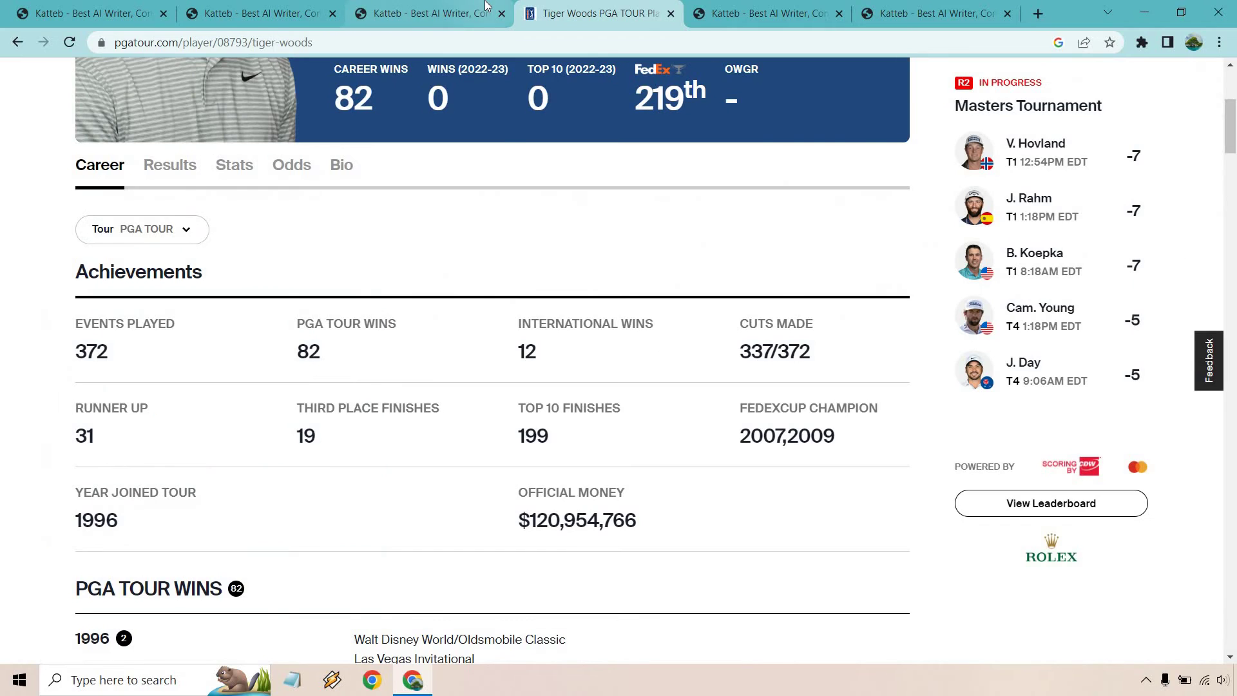
{"action": "left_click", "coordinate": [485, 5]}
{"action": "type", "text": "official money made, and how much it is."}
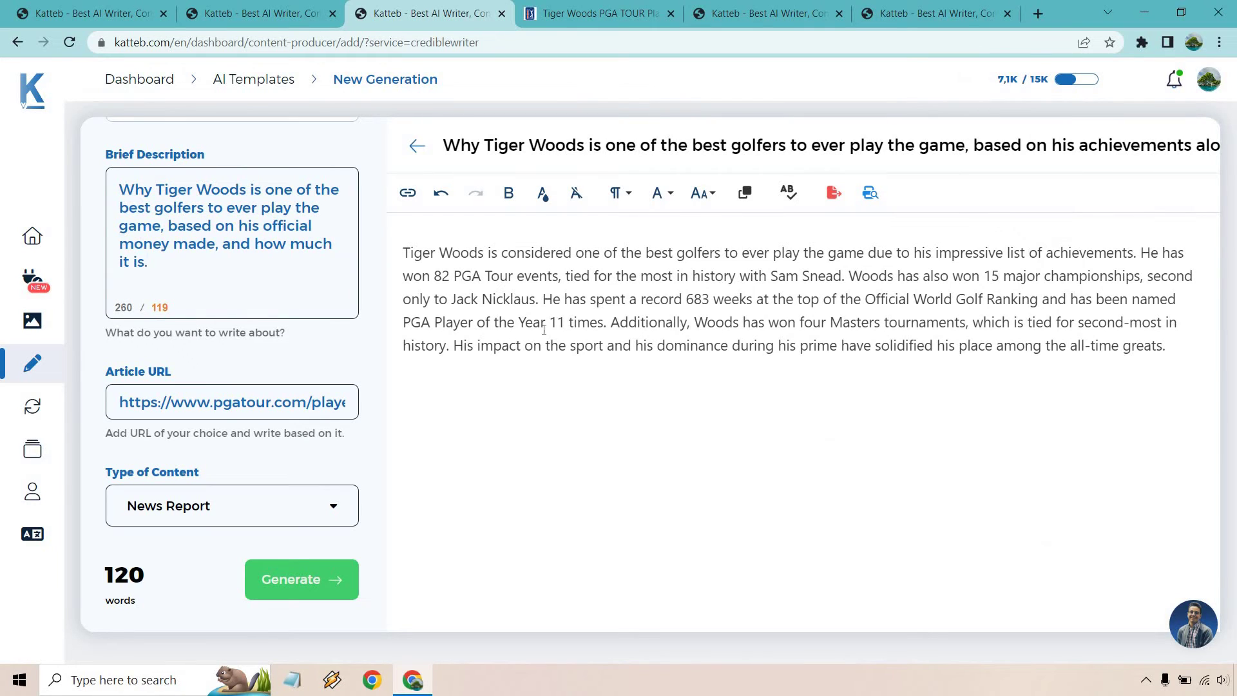
{"action": "left_click", "coordinate": [295, 578]}
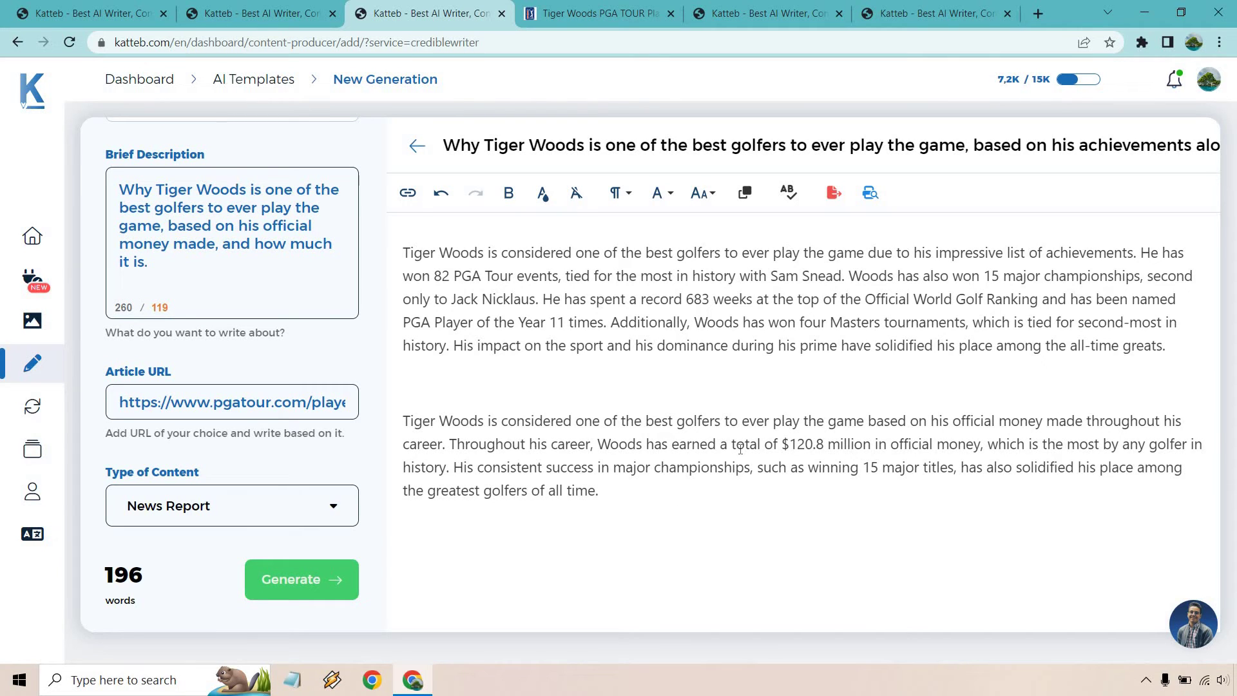
Verify the $120.8 million earnings claim against the PGA Tour profile
{"action": "left_click_drag", "start_coordinate": [759, 445], "coordinate": [844, 445]}
{"action": "left_click", "coordinate": [554, 16]}
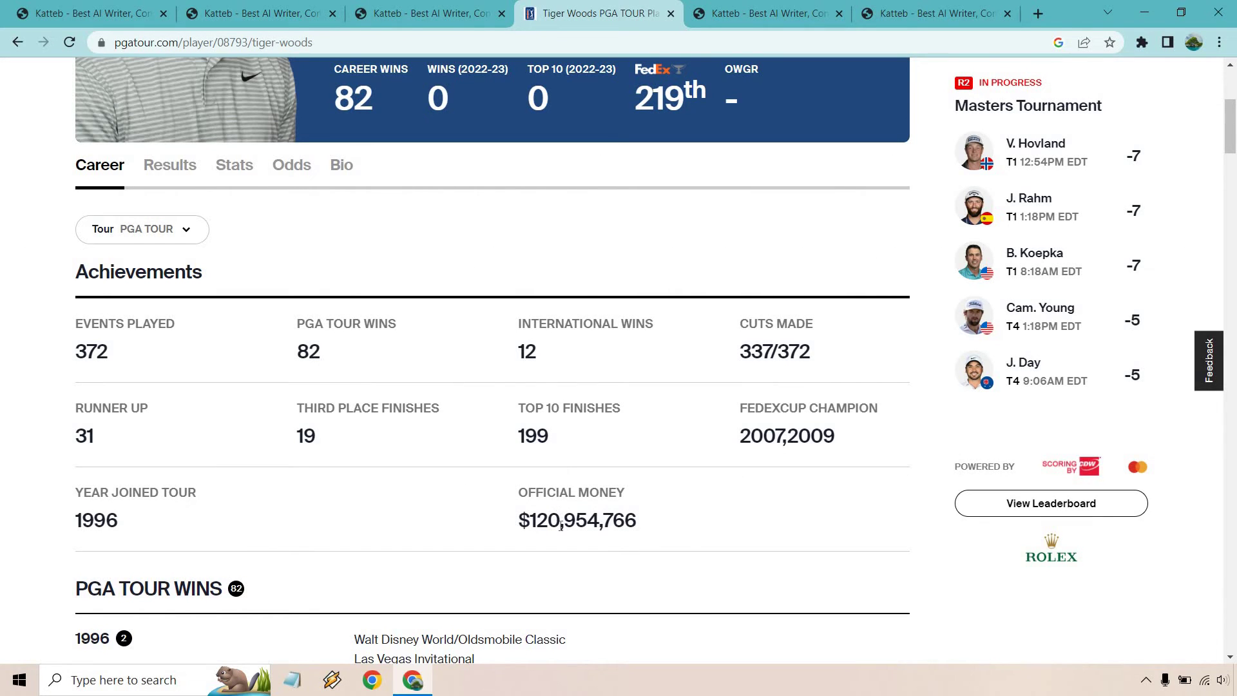
{"action": "left_click", "coordinate": [404, 13]}
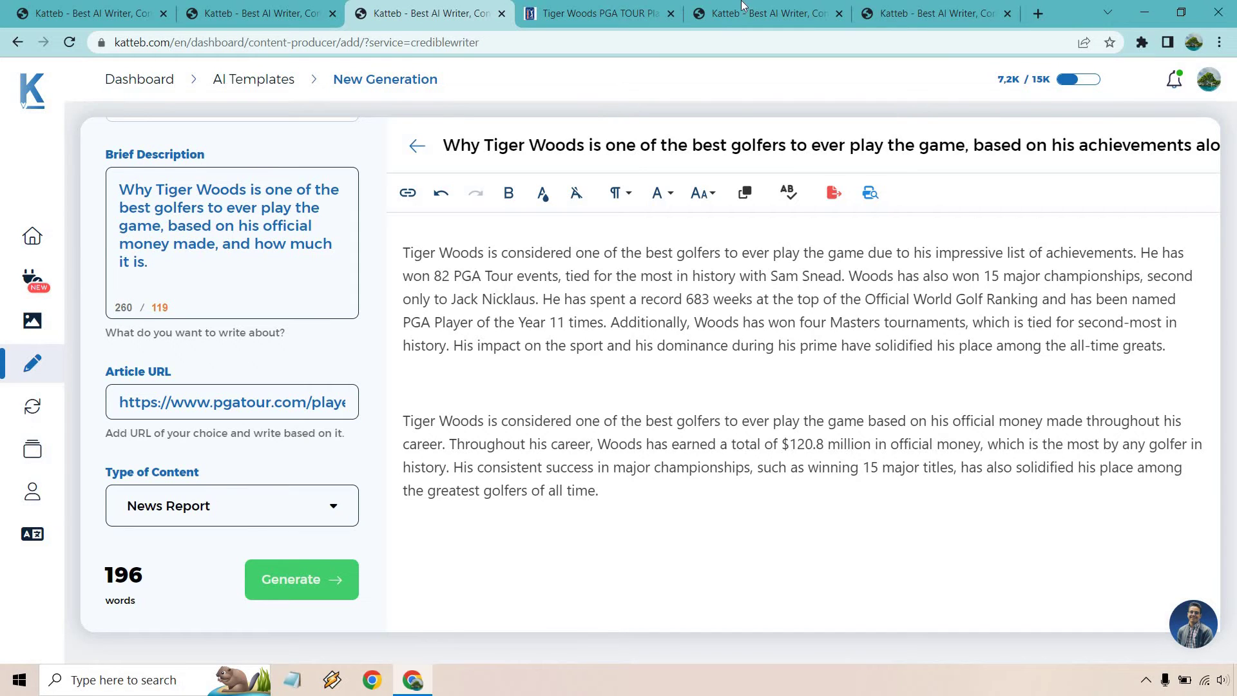
Switch to the dashboard tab and scroll the writing templates to find Videos Description
{"action": "left_click", "coordinate": [743, 9]}
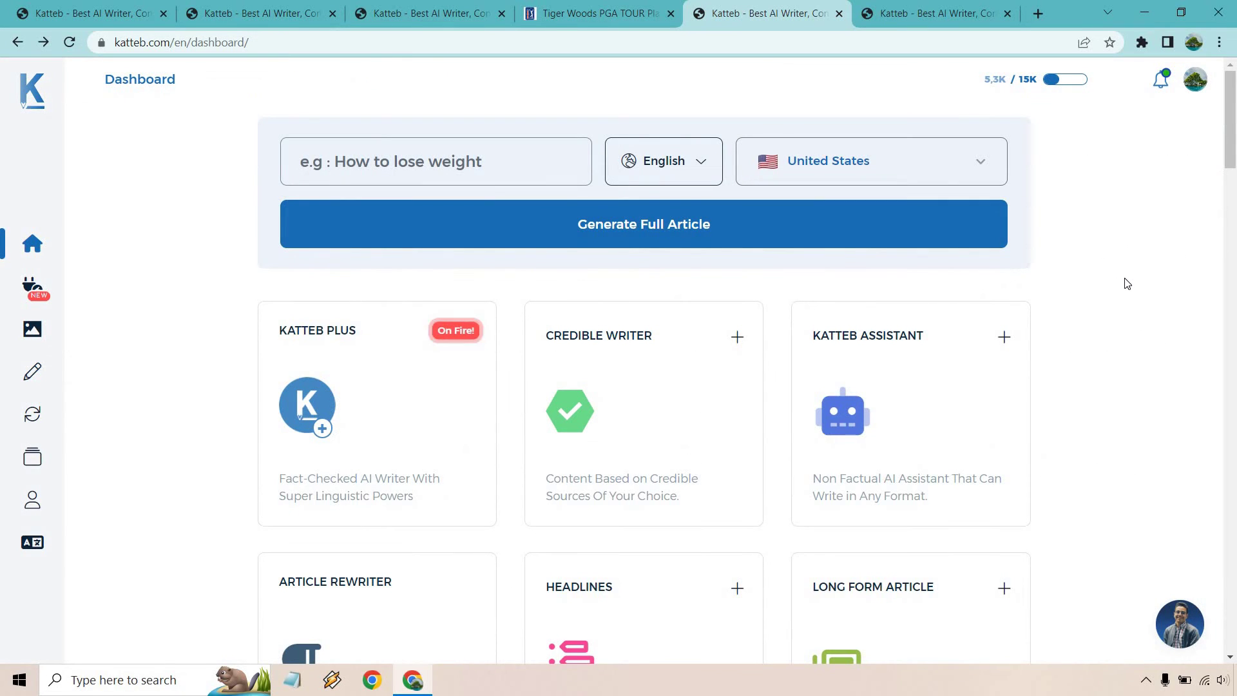
{"action": "scroll", "coordinate": [1131, 231], "scroll_direction": "down", "scroll_amount": 2}
{"action": "scroll", "coordinate": [1132, 227], "scroll_direction": "down", "scroll_amount": 2}
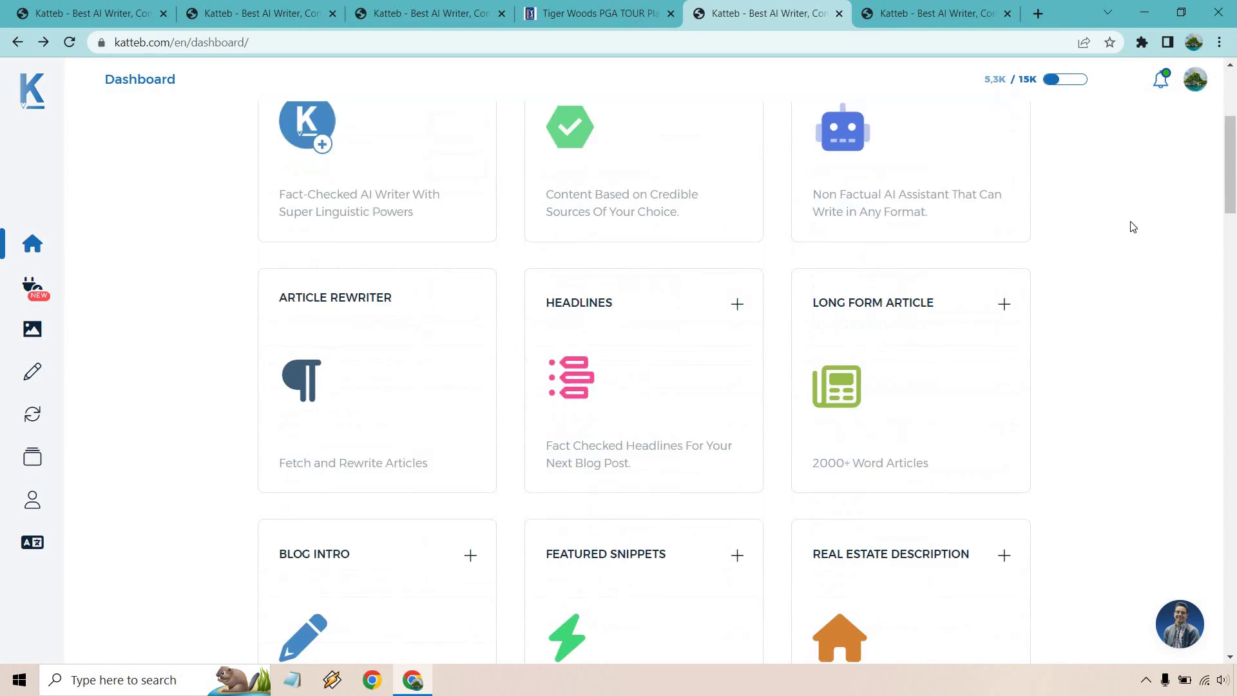
{"action": "scroll", "coordinate": [1174, 203], "scroll_direction": "down", "scroll_amount": 1}
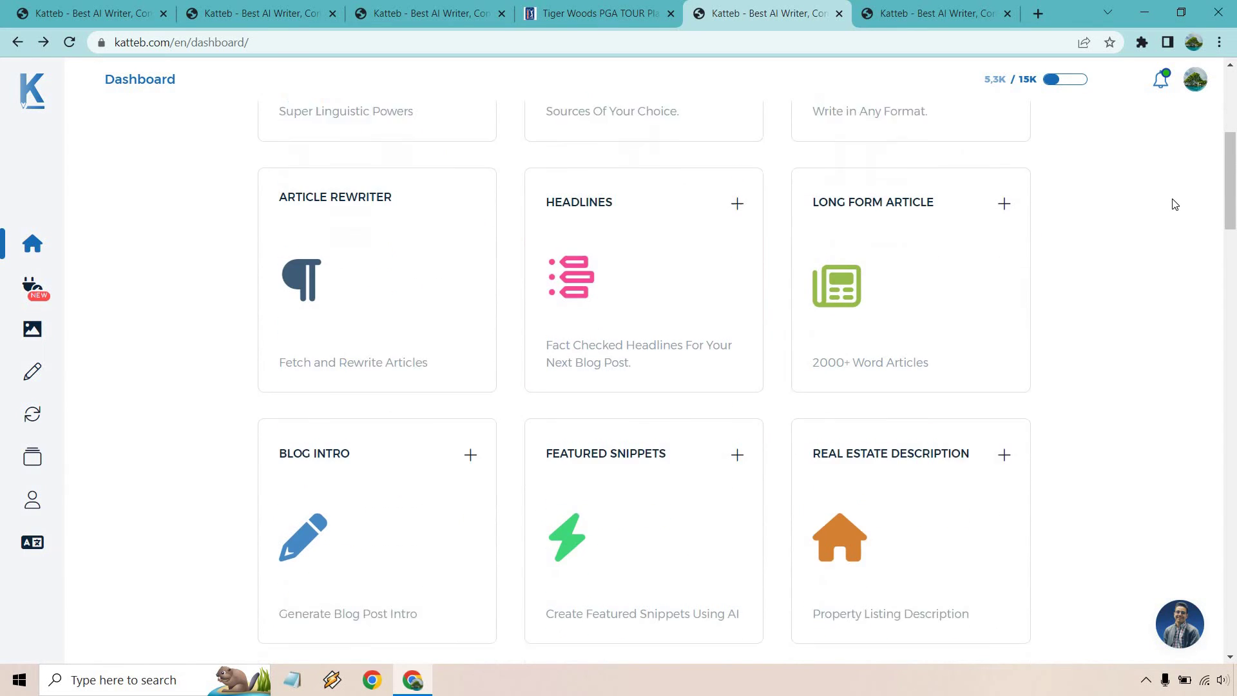
{"action": "scroll", "coordinate": [1173, 203], "scroll_direction": "down", "scroll_amount": 2}
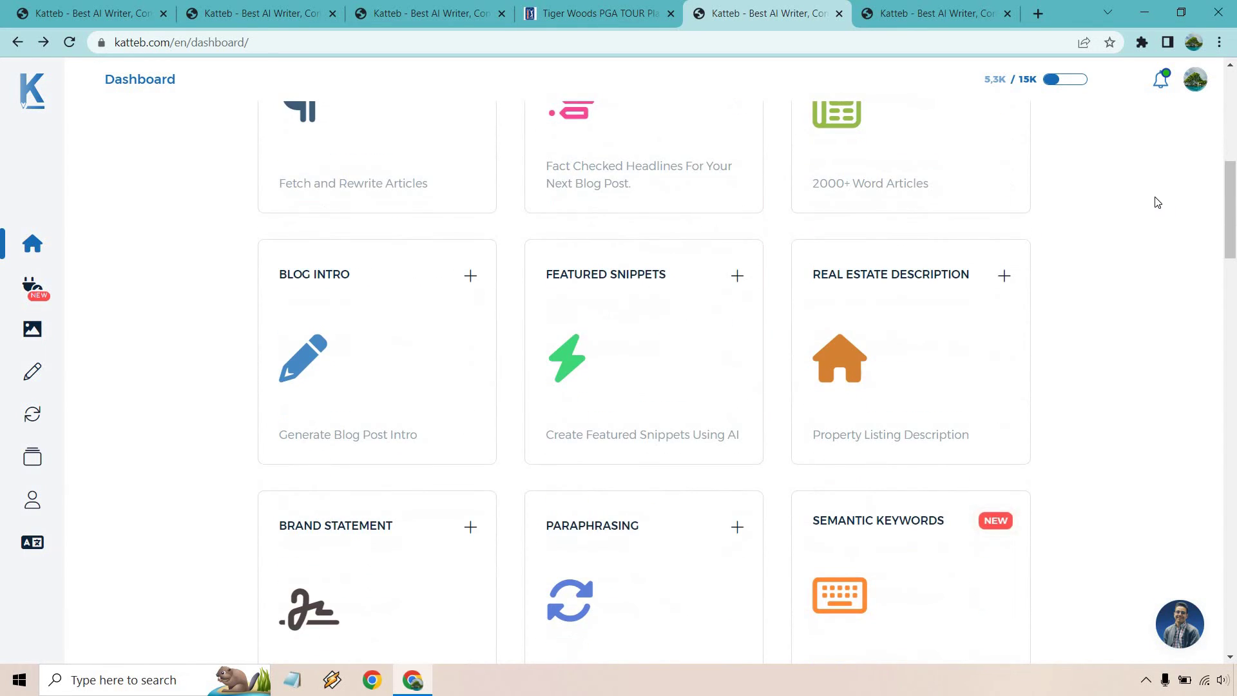
{"action": "scroll", "coordinate": [1155, 202], "scroll_direction": "down", "scroll_amount": 2}
{"action": "scroll", "coordinate": [1138, 200], "scroll_direction": "down", "scroll_amount": 1}
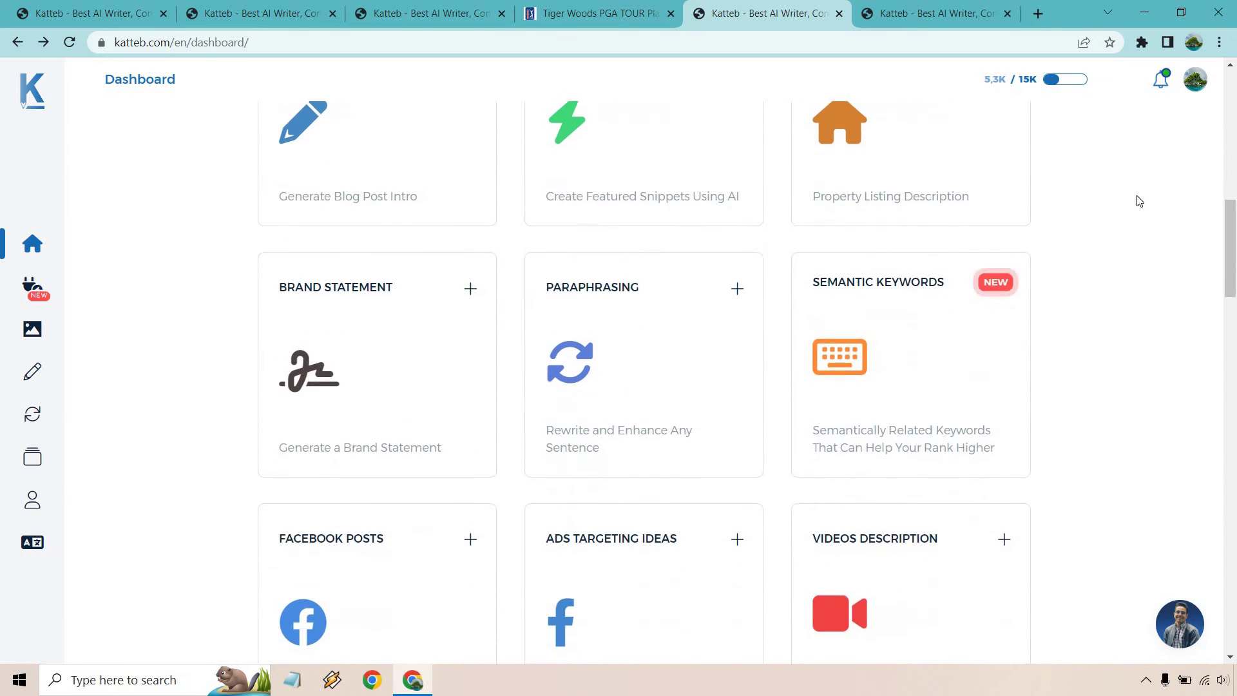
{"action": "scroll", "coordinate": [1138, 200], "scroll_direction": "down", "scroll_amount": 3}
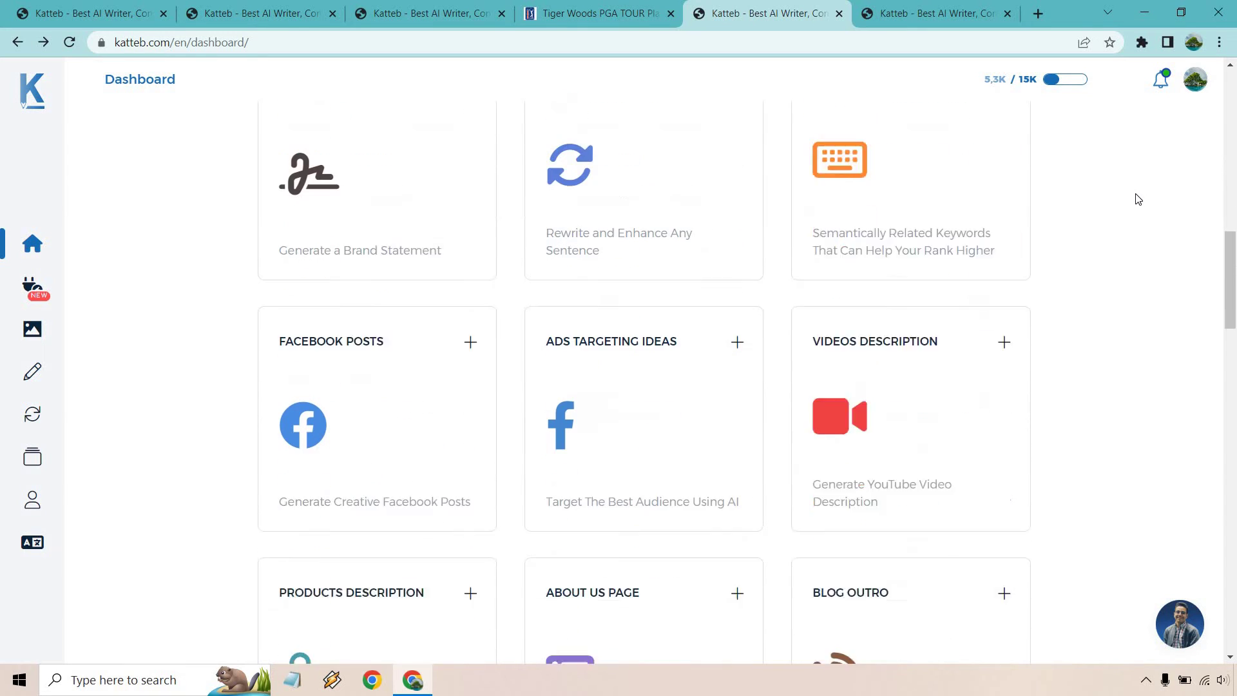
{"action": "scroll", "coordinate": [1138, 200], "scroll_direction": "down", "scroll_amount": 1}
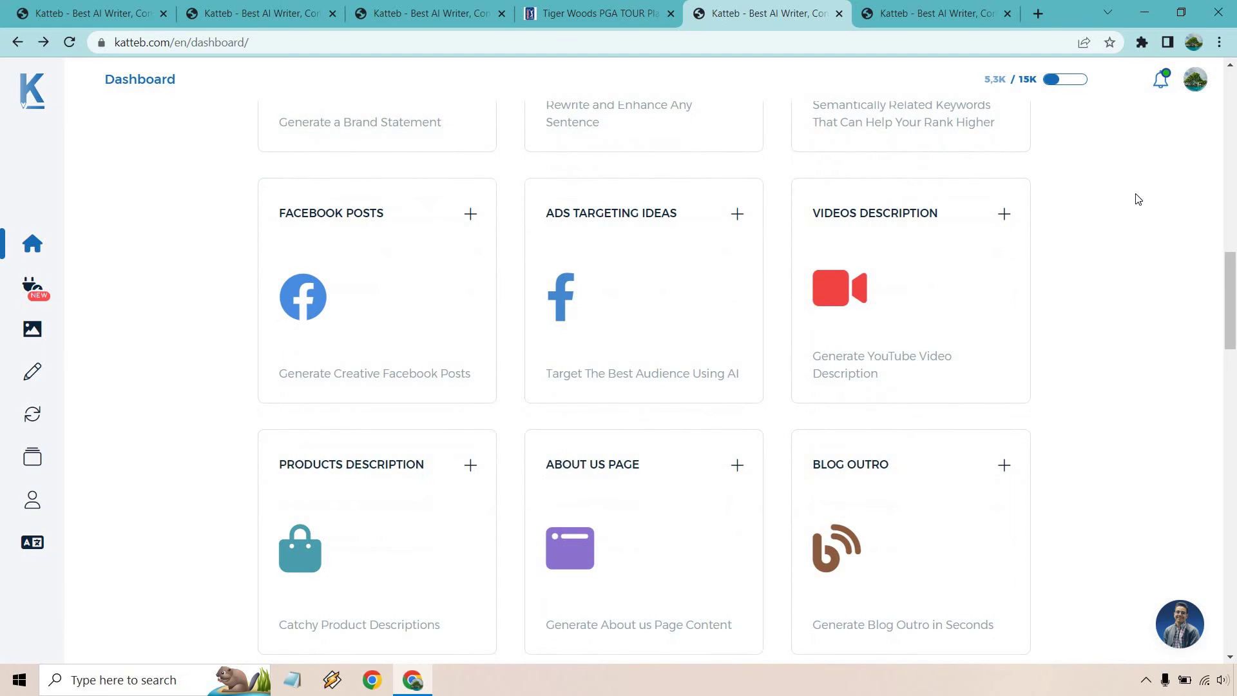
{"action": "scroll", "coordinate": [1138, 200], "scroll_direction": "down", "scroll_amount": 2}
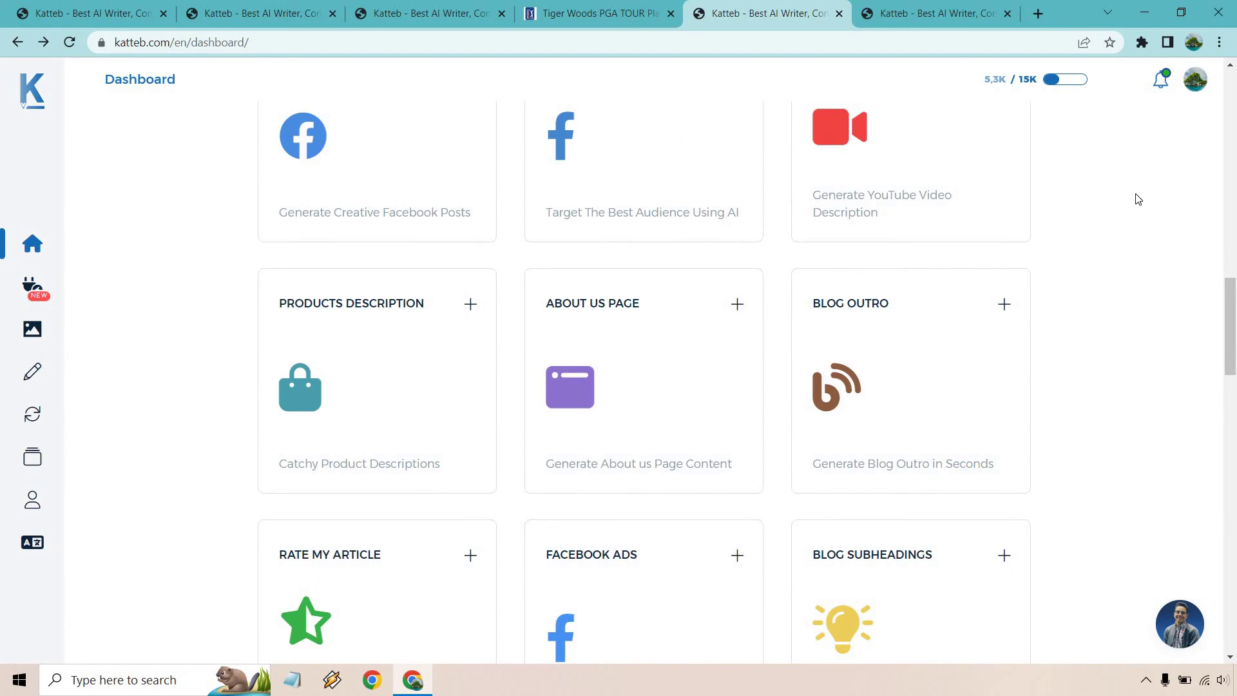
{"action": "scroll", "coordinate": [1138, 200], "scroll_direction": "down", "scroll_amount": 6}
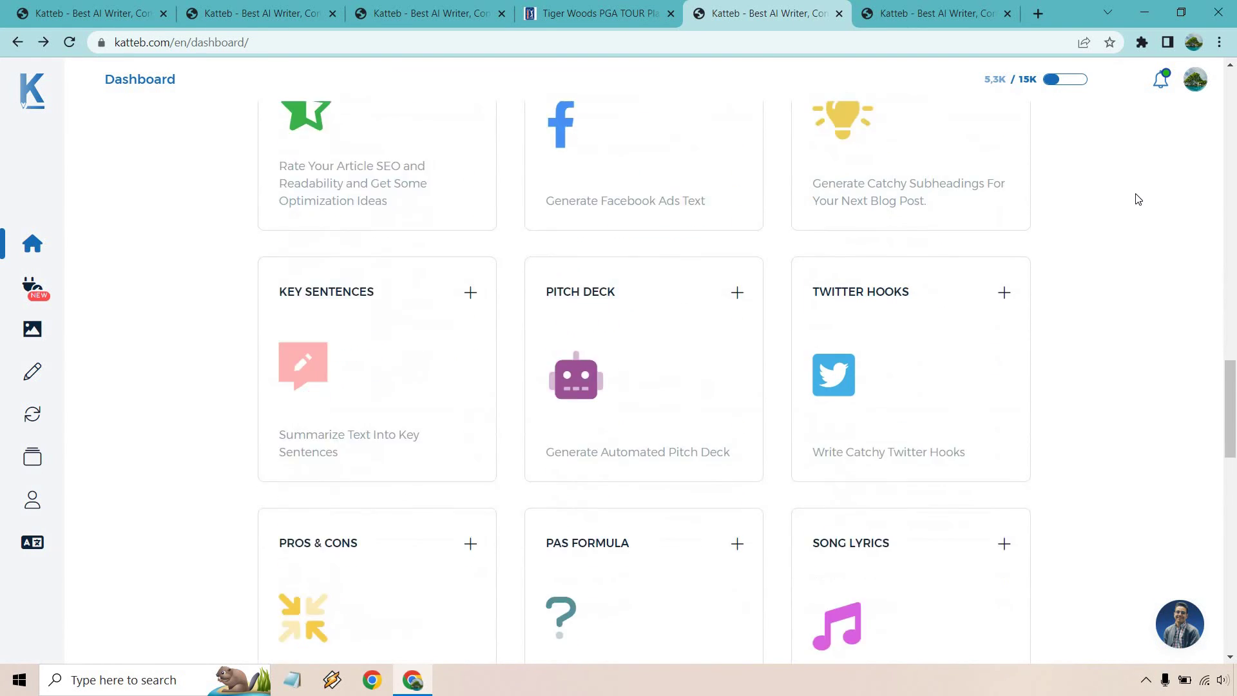
{"action": "scroll", "coordinate": [1138, 199], "scroll_direction": "down", "scroll_amount": 6}
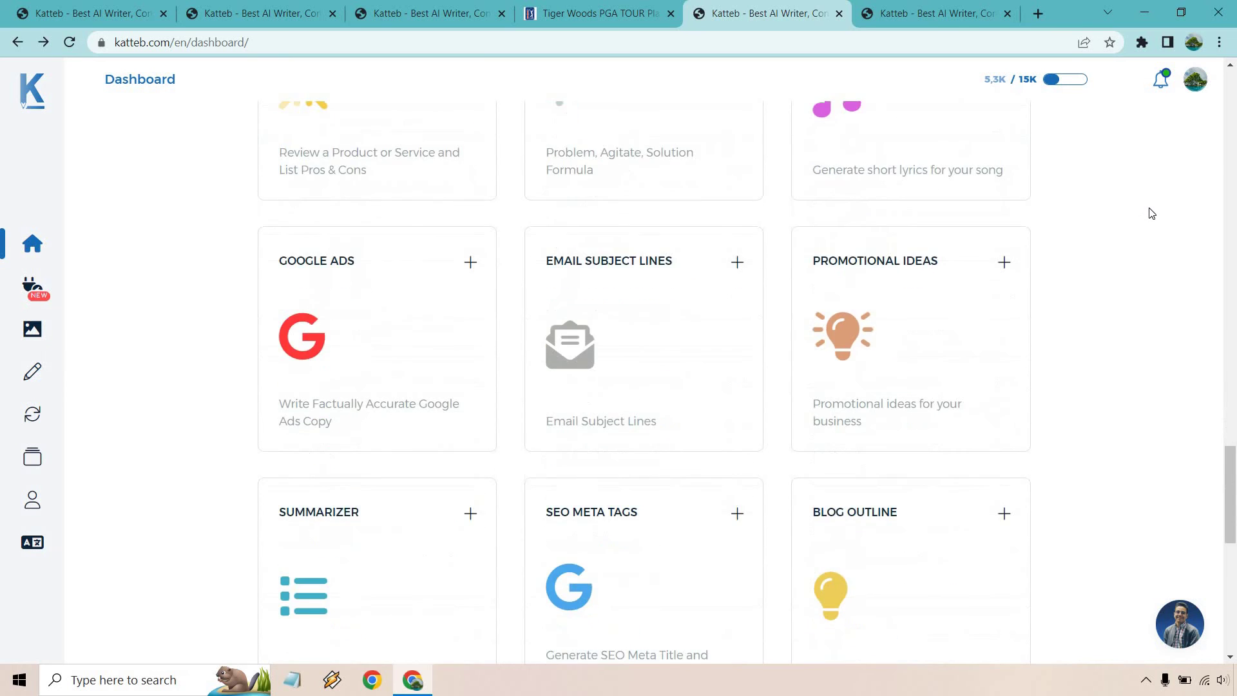
{"action": "scroll", "coordinate": [1153, 213], "scroll_direction": "down", "scroll_amount": 3}
{"action": "scroll", "coordinate": [1160, 232], "scroll_direction": "up", "scroll_amount": 5}
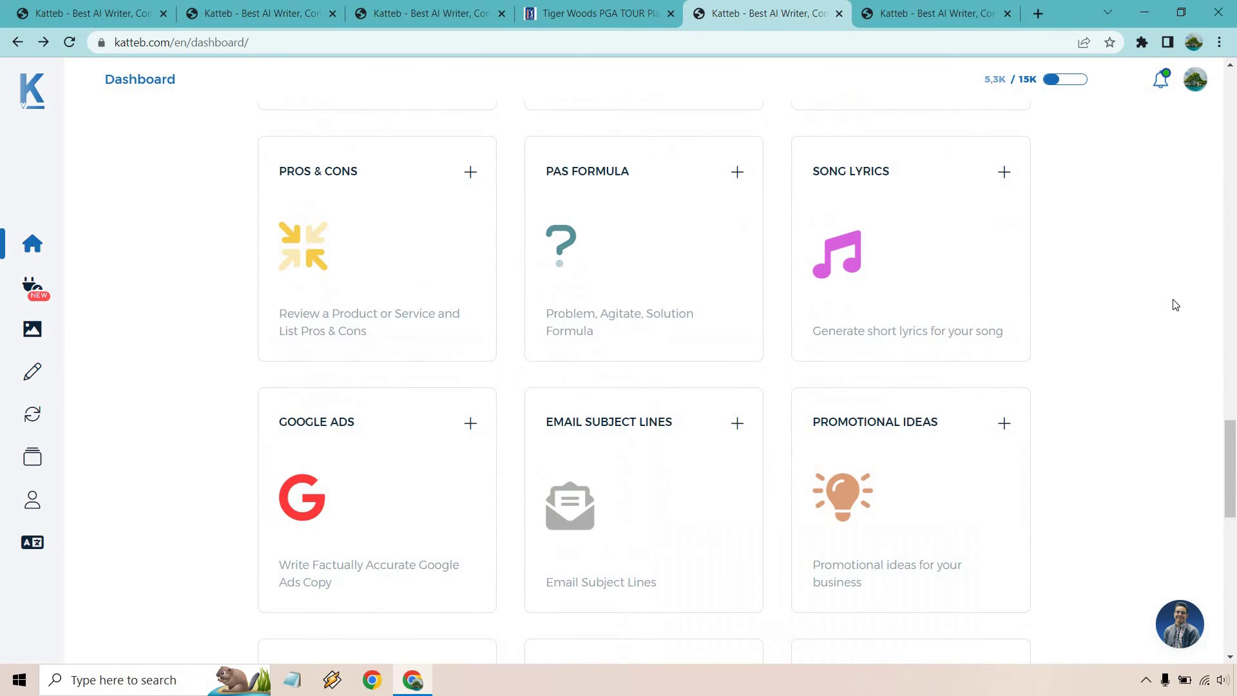
{"action": "scroll", "coordinate": [1175, 305], "scroll_direction": "up", "scroll_amount": 6}
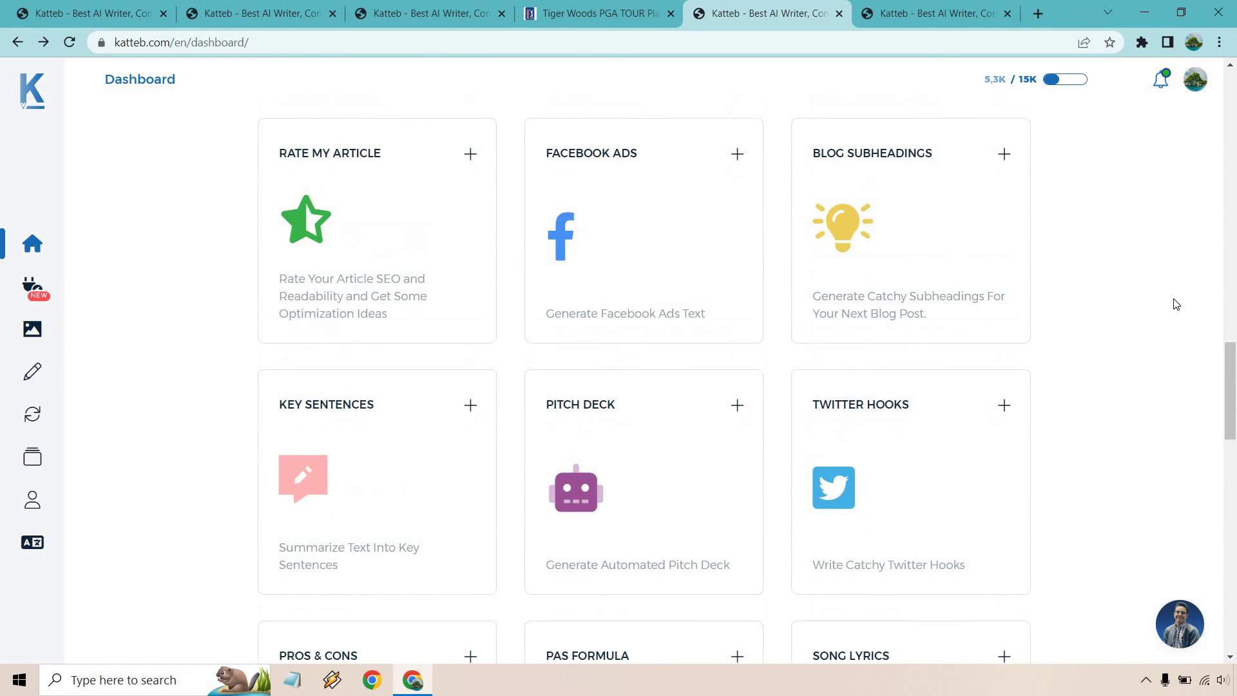
{"action": "scroll", "coordinate": [1175, 305], "scroll_direction": "up", "scroll_amount": 8}
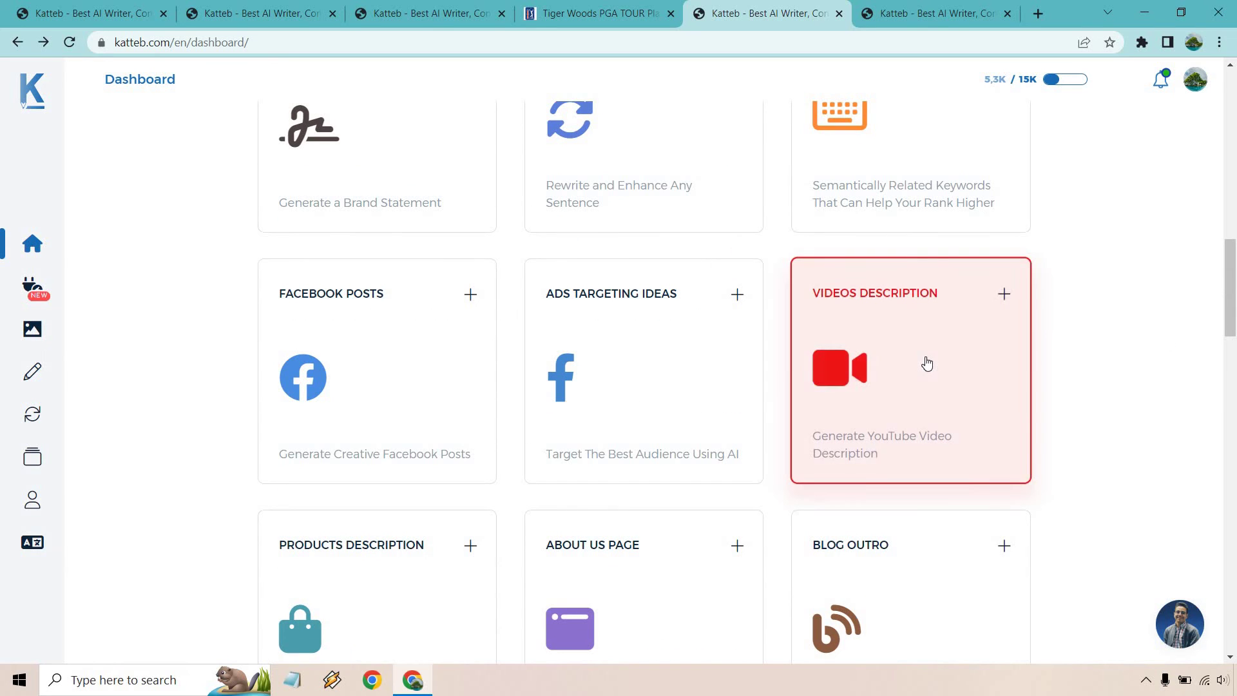
Generate a 52-word YouTube description for Katteb as content marketing software, aimed at Marketers
{"action": "left_click", "coordinate": [927, 364]}
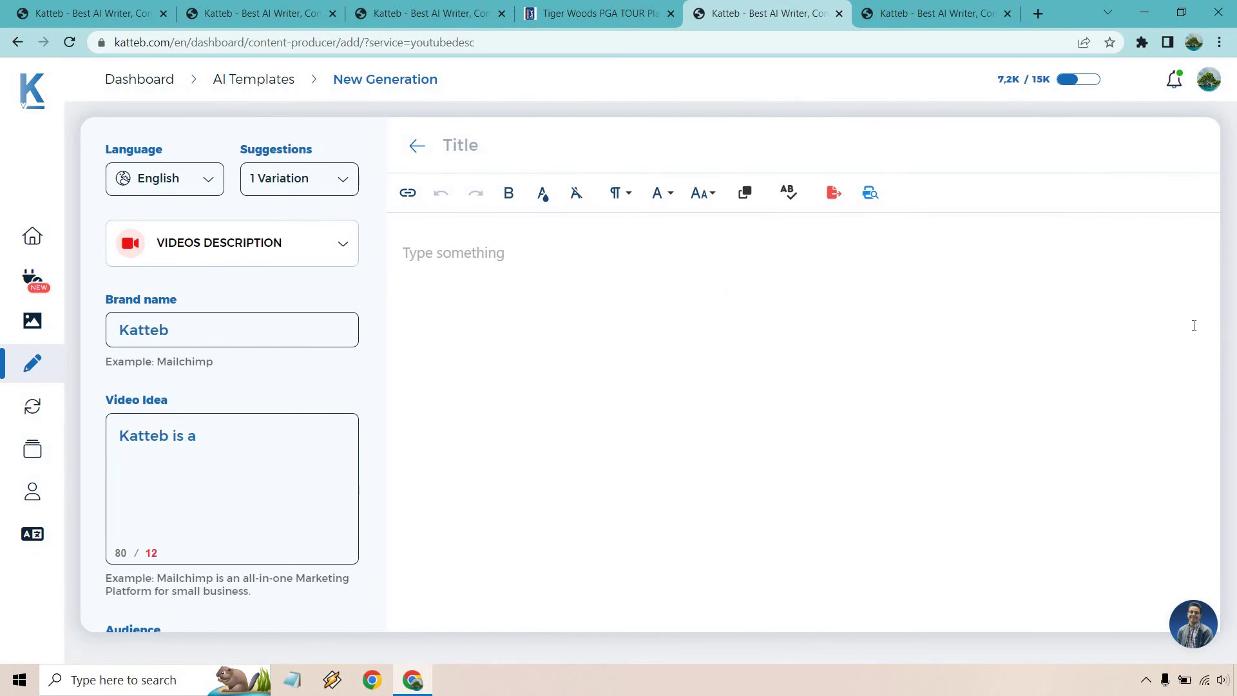
{"action": "type", "text": "software that wil"}
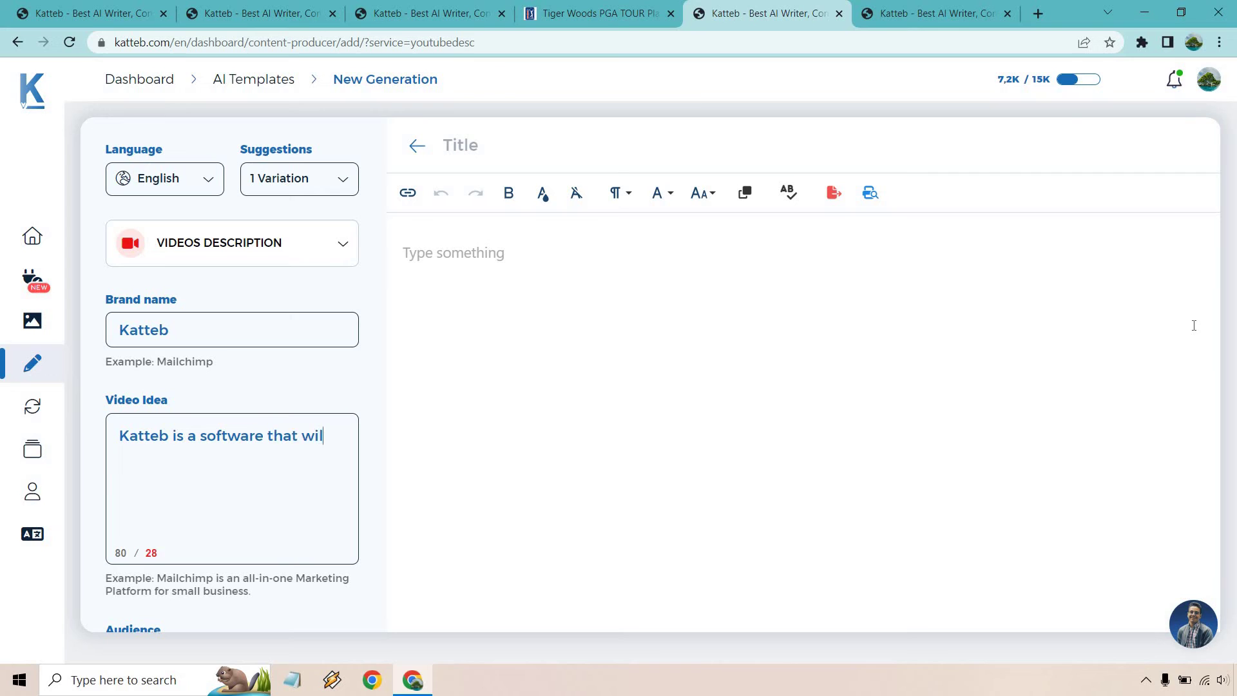
{"action": "type", "text": "l help you with yo"}
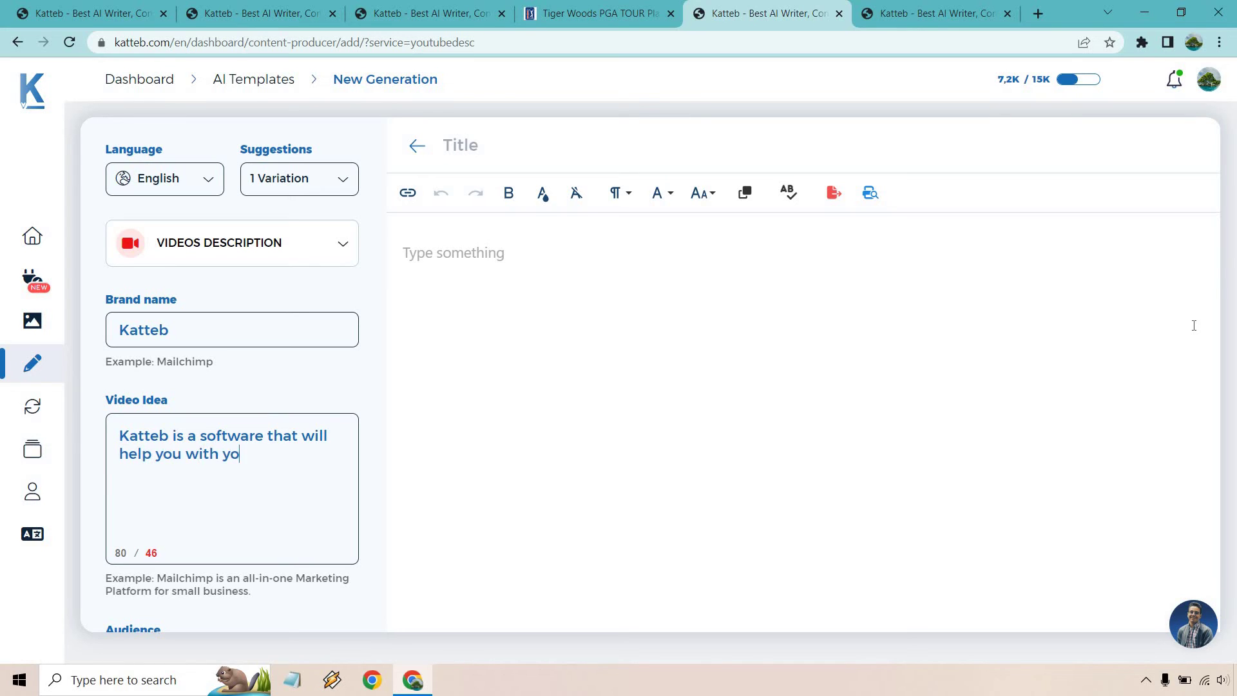
{"action": "type", "text": "ur content marketin"}
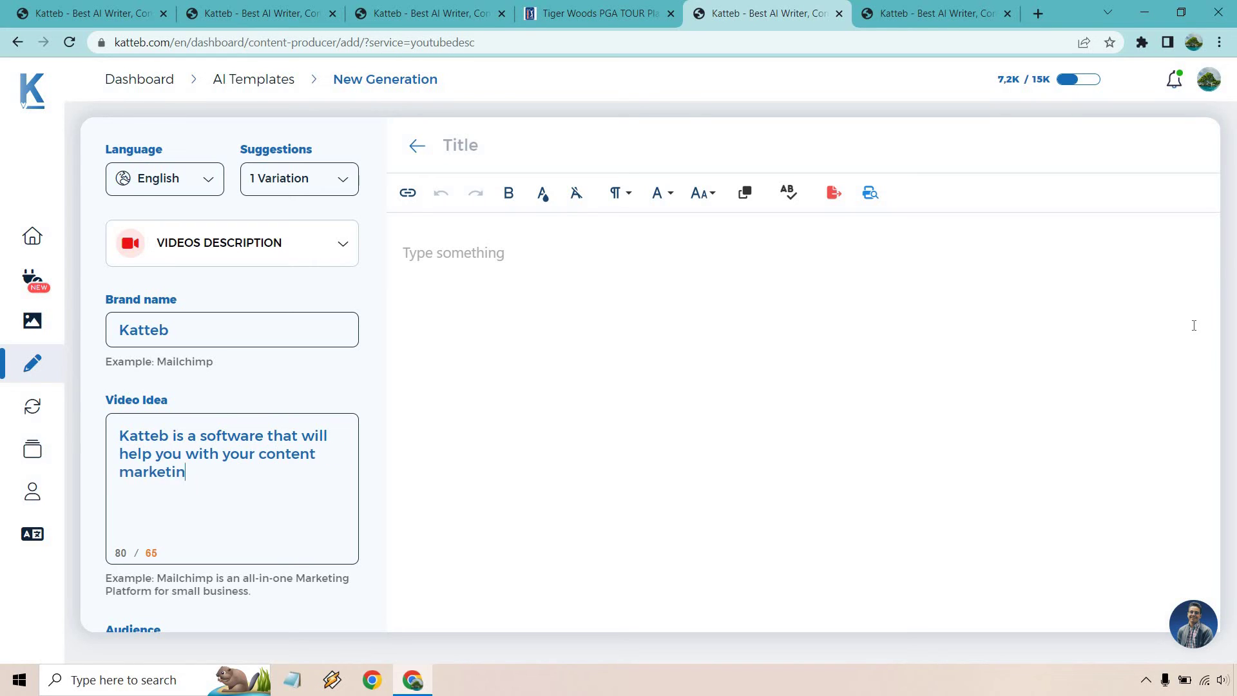
{"action": "type", "text": "g."}
{"action": "key", "text": "Tab"}
{"action": "type", "text": "Markete"}
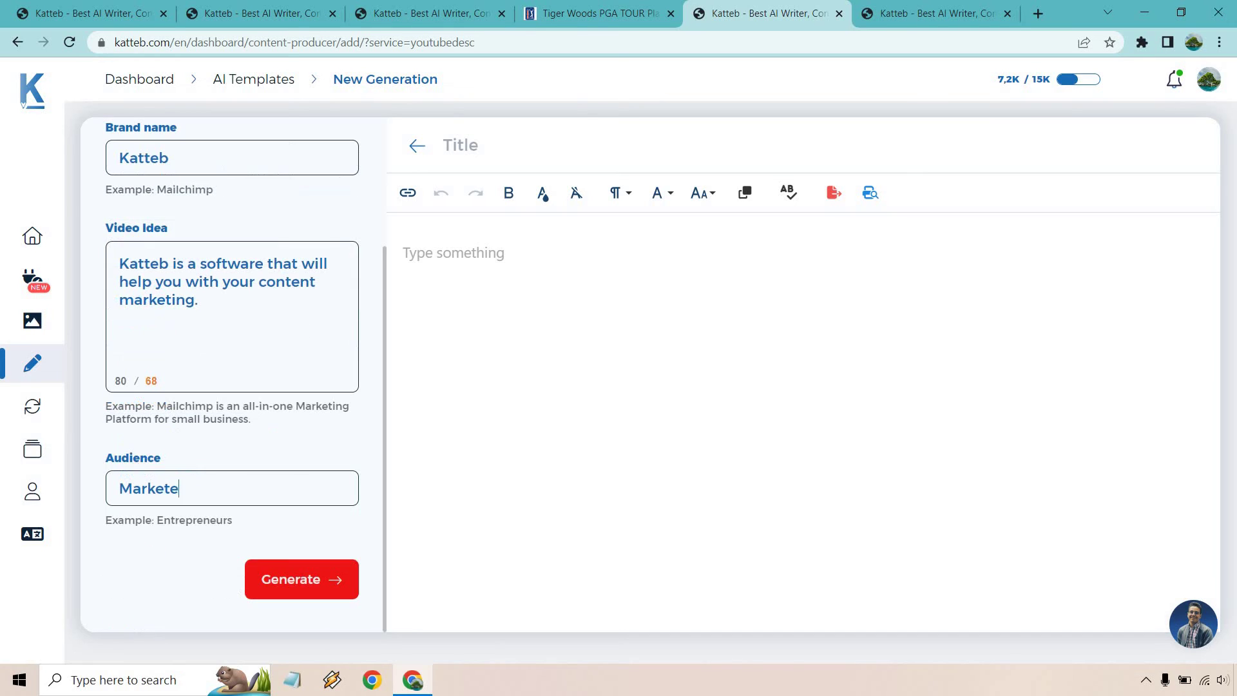
{"action": "type", "text": "rs"}
{"action": "left_click", "coordinate": [282, 572]}
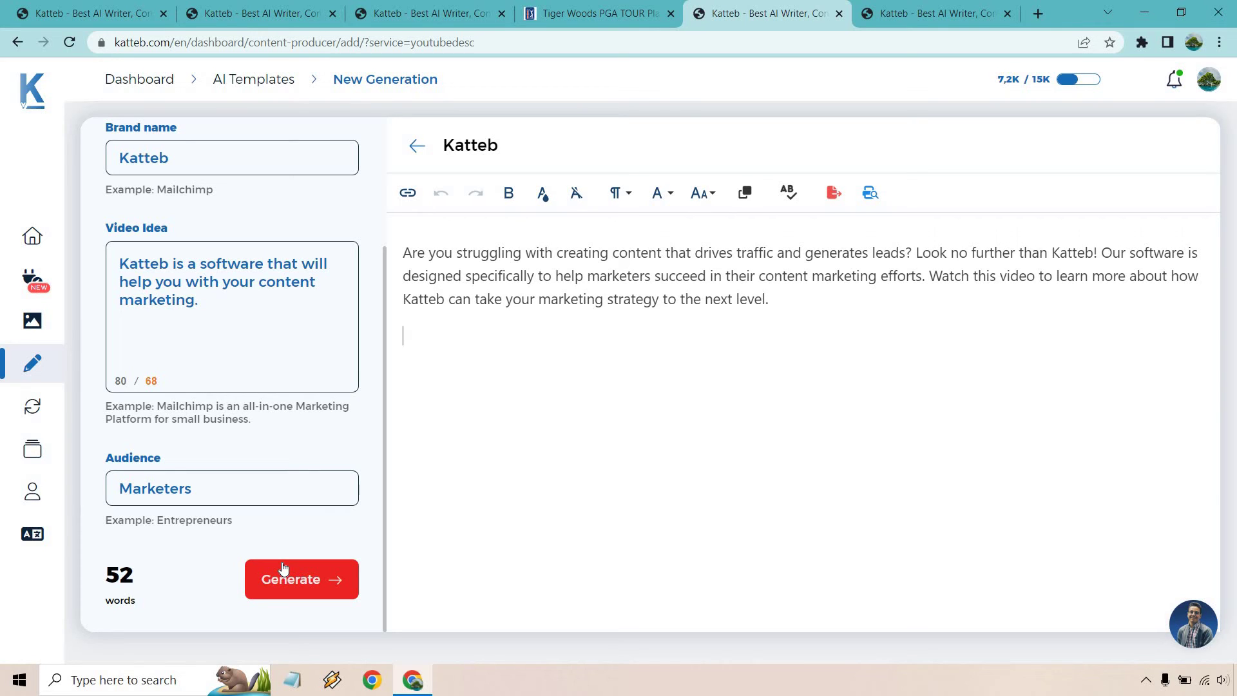
Generate two more description variations, bringing the editor to three paragraphs totalling 186 words
{"action": "left_click", "coordinate": [284, 567]}
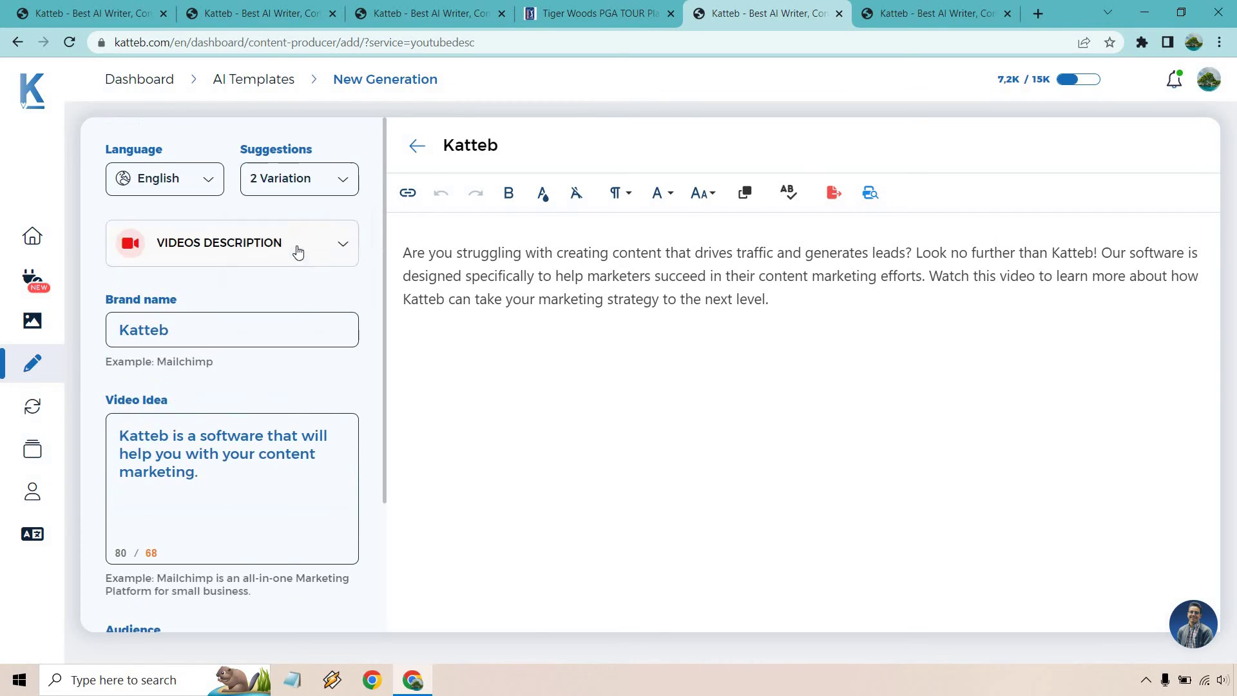
{"action": "scroll", "coordinate": [301, 451], "scroll_direction": "down", "scroll_amount": 3}
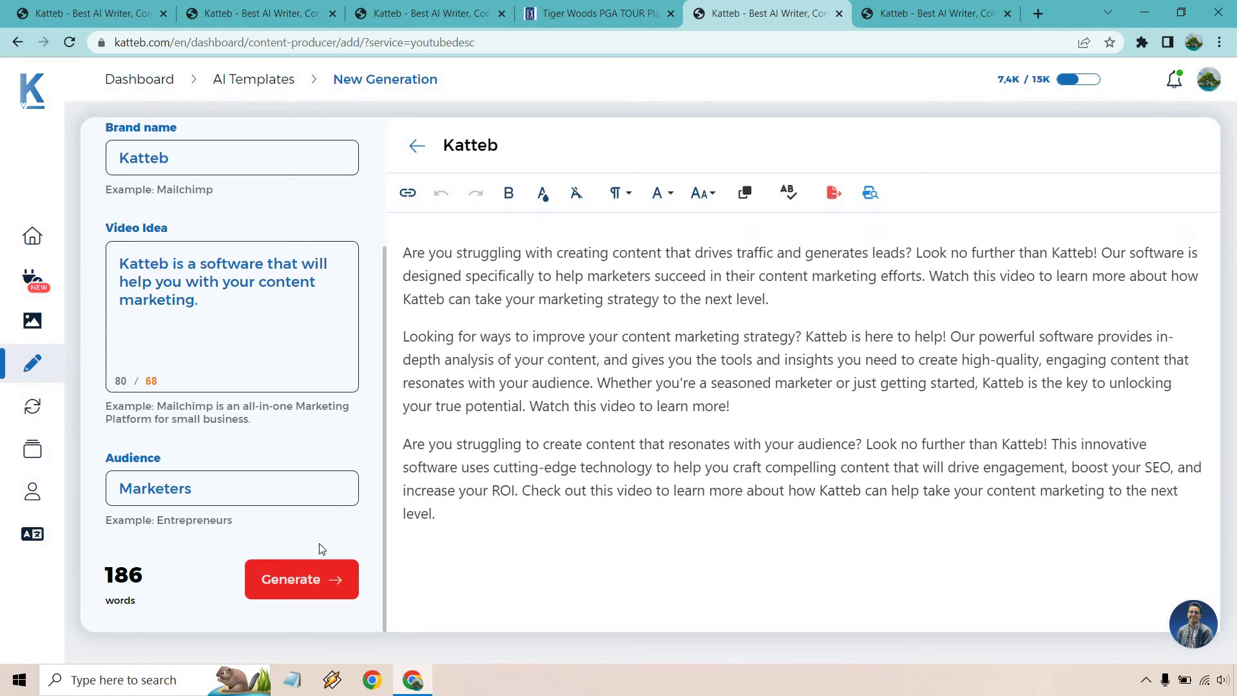
{"action": "key", "text": "Up"}
{"action": "key", "text": "Up"}
{"action": "key", "text": "Up"}
{"action": "key", "text": "Up"}
{"action": "left_click_drag", "start_coordinate": [403, 444], "coordinate": [862, 451]}
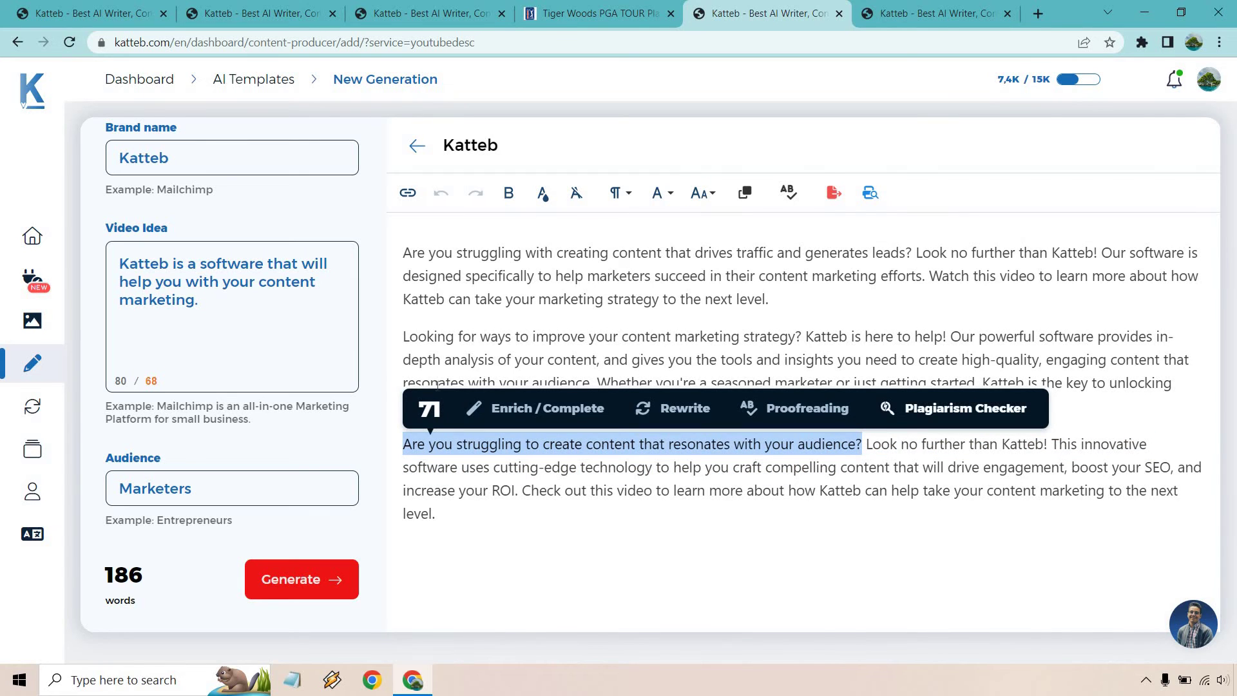
{"action": "left_click", "coordinate": [860, 541]}
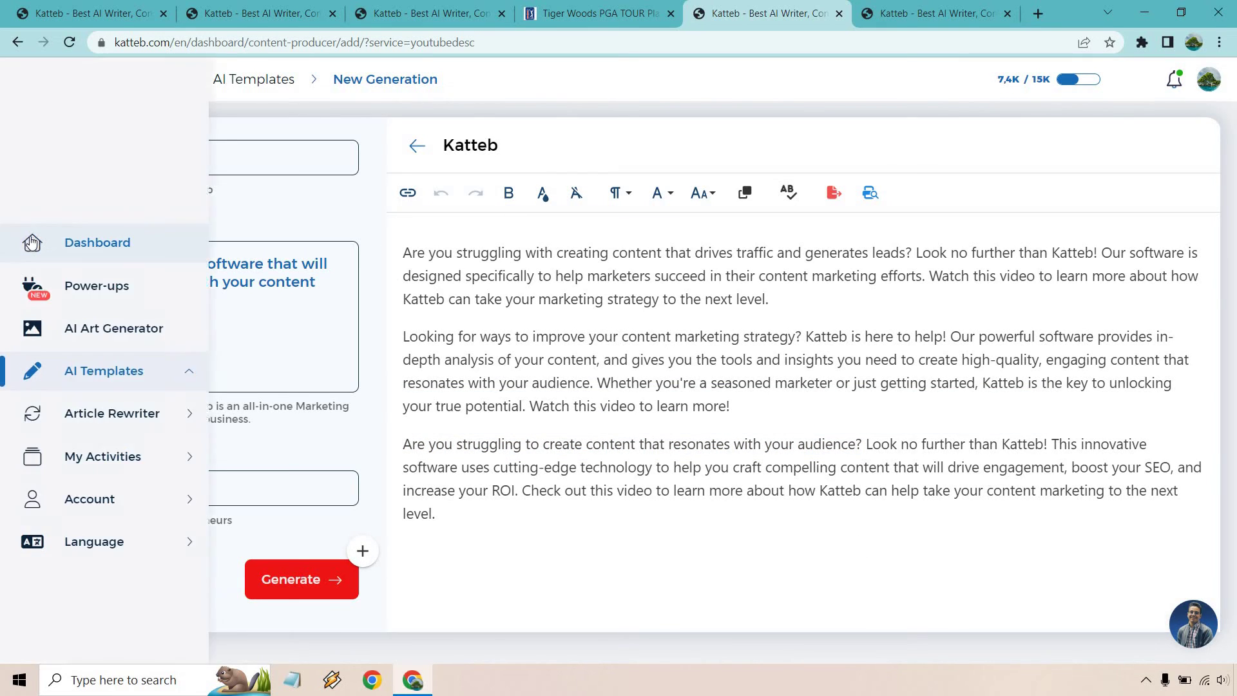
Return to the Dashboard and browse its template cards, such as Article Rewriter and Long Form Article
{"action": "left_click", "coordinate": [60, 242]}
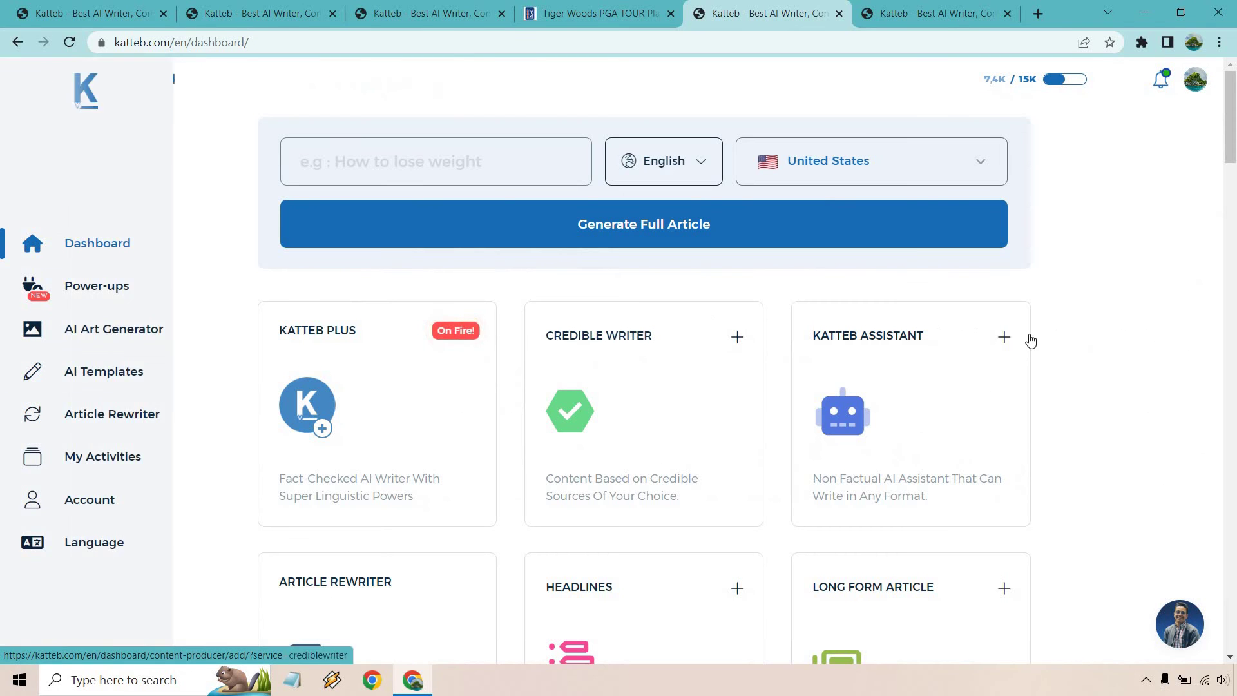
{"action": "scroll", "coordinate": [1093, 358], "scroll_direction": "down", "scroll_amount": 20}
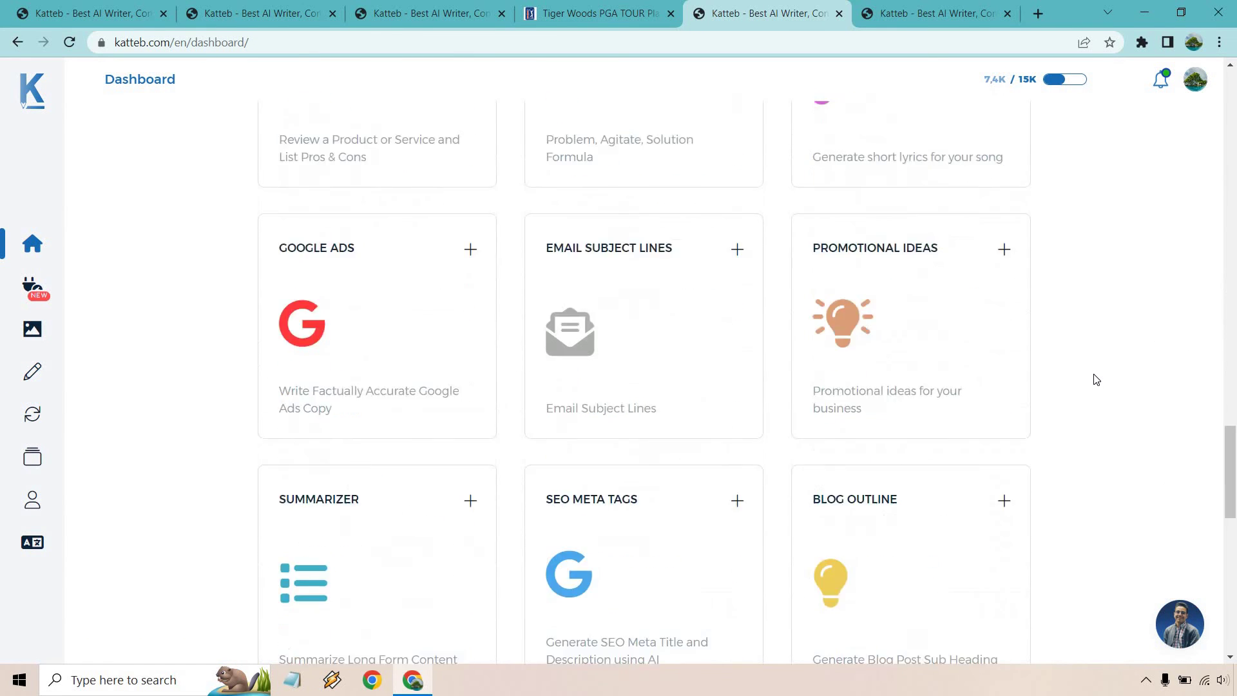
{"action": "scroll", "coordinate": [1109, 389], "scroll_direction": "up", "scroll_amount": 20}
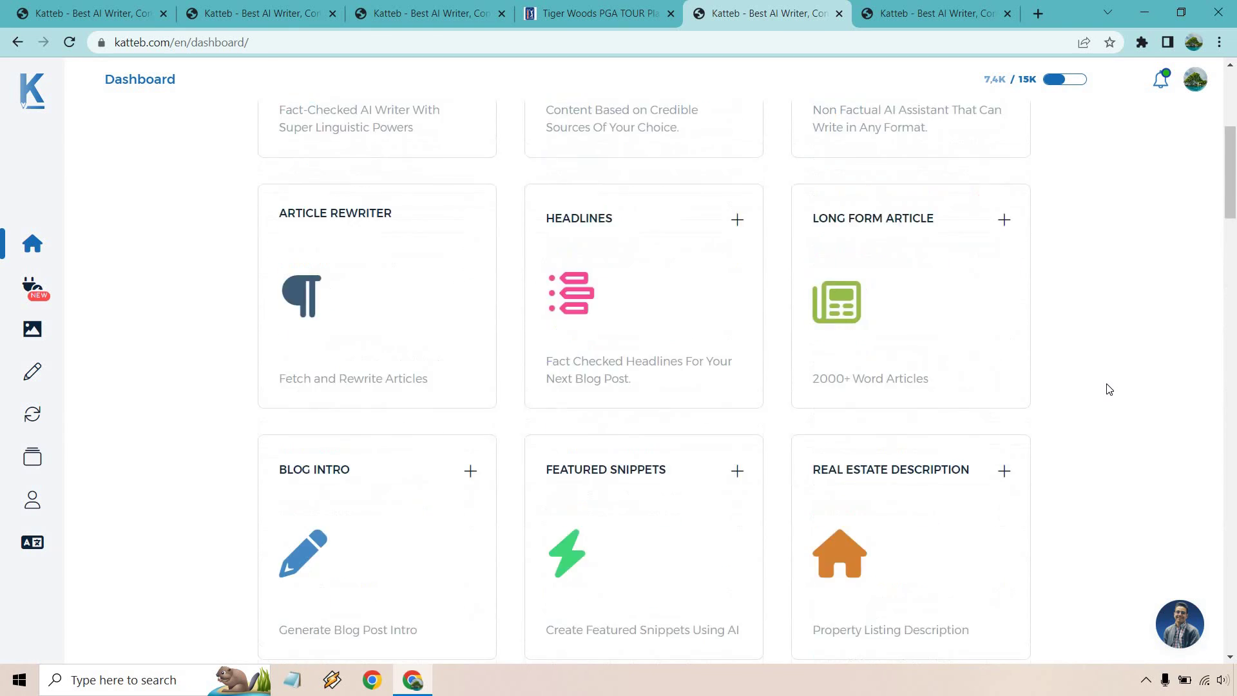